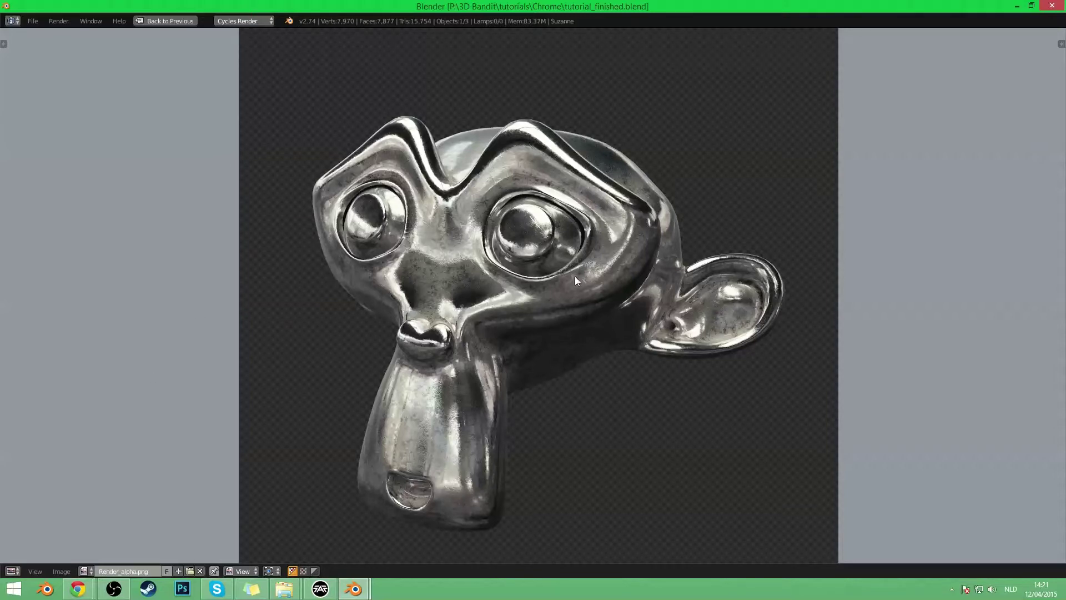
- Examine the finished chrome monkey-head render up close, including its eyes, nose and ear
scroll(513, 233, up, 4)
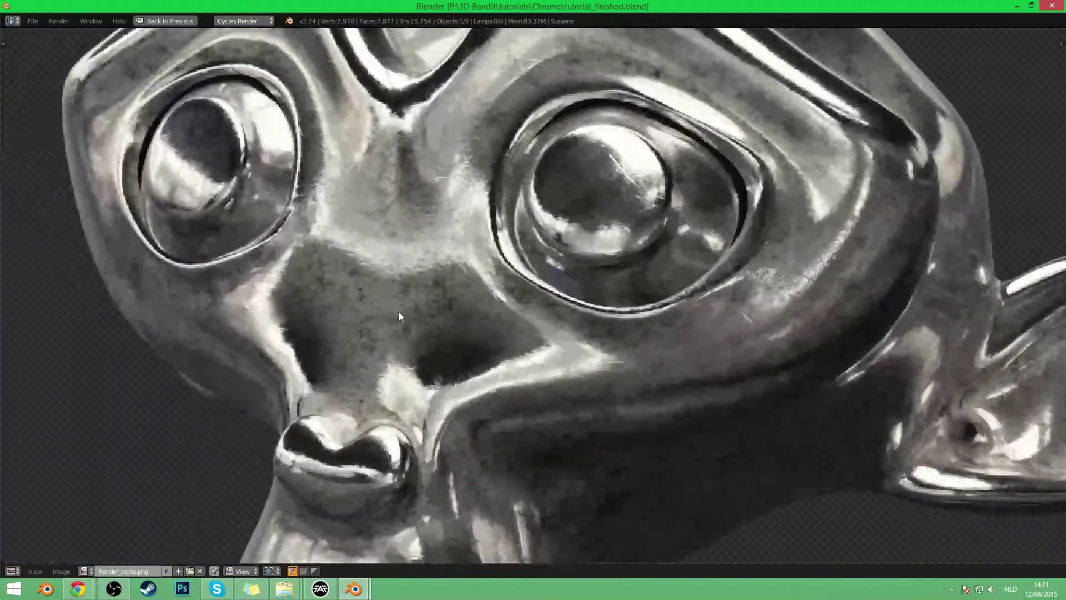
scroll(704, 228, down, 2)
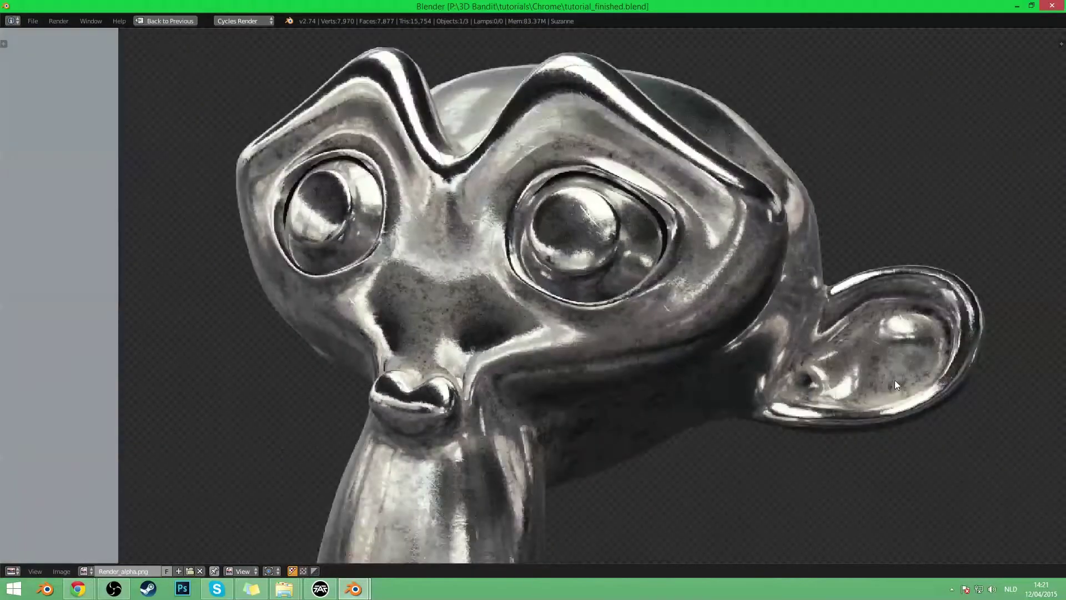
middle_drag(543, 303, 531, 332)
scroll(531, 332, down, 2)
middle_drag(611, 333, 591, 318)
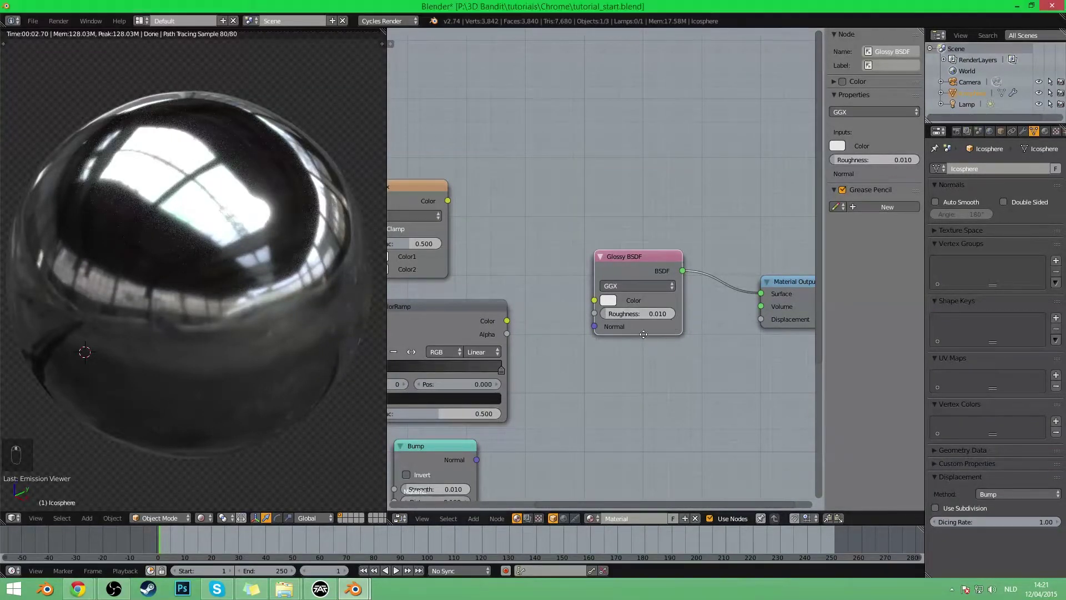
- Preview the Musgrave Texture node's output on the icosphere and inspect its grain up close
scroll(694, 314, up, 2)
mouse_move(619, 384)
middle_down()
mouse_move(640, 399)
mouse_move(624, 392)
middle_up()
scroll(636, 381, down, 8)
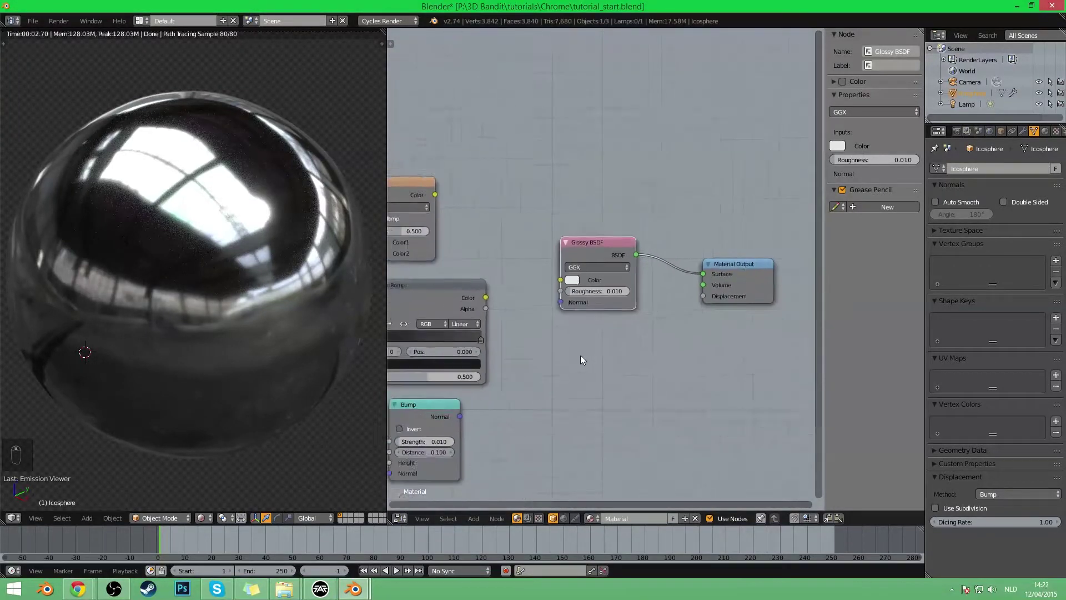
middle_drag(561, 367, 741, 382)
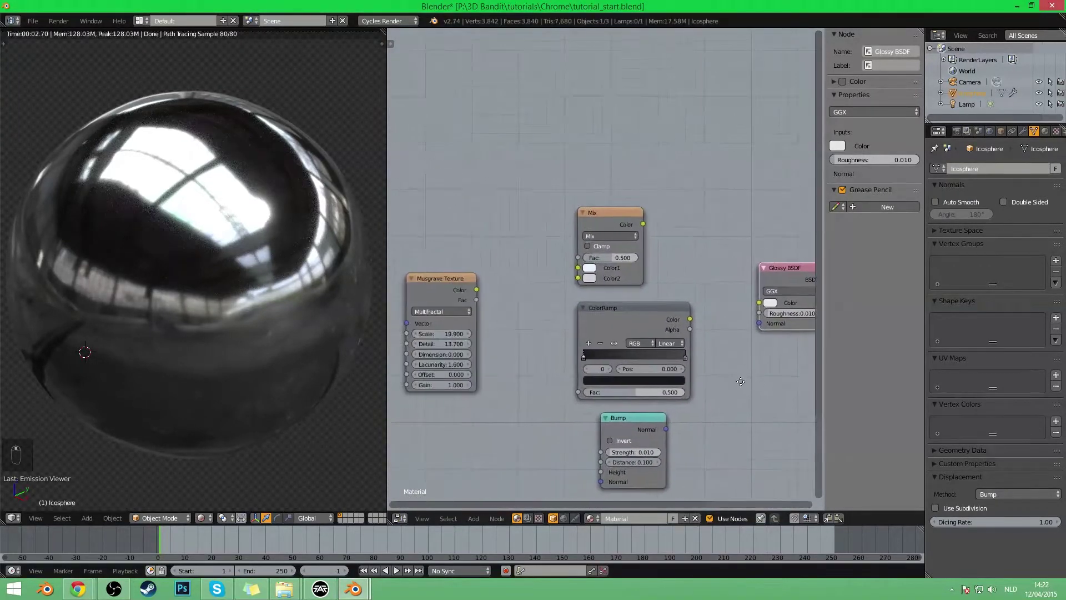
middle_drag(661, 392, 700, 361)
middle_drag(571, 406, 711, 431)
scroll(639, 328, up, 4)
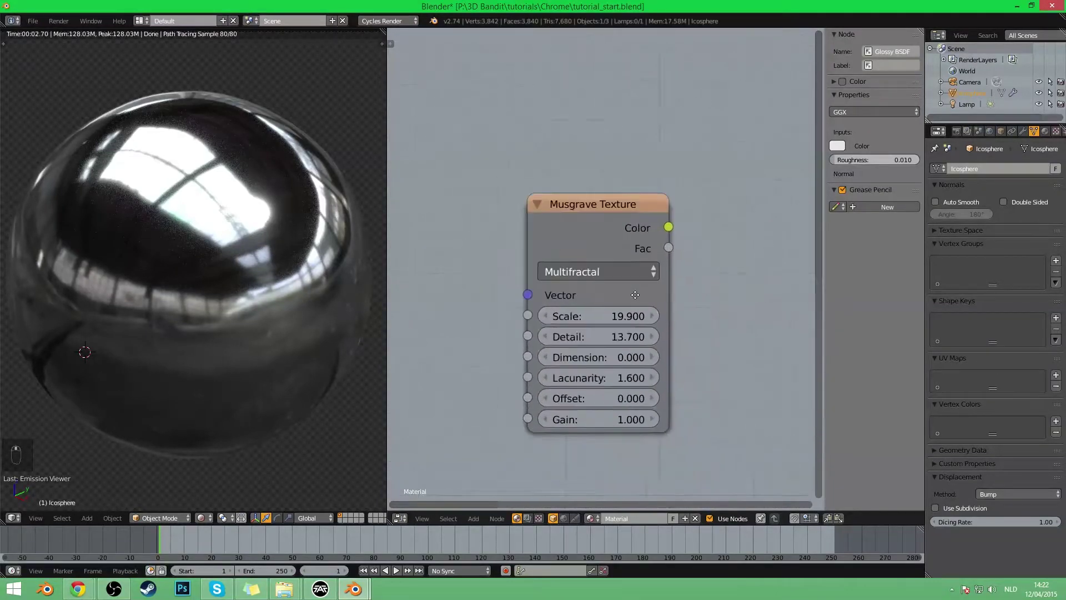
middle_drag(542, 375, 511, 382)
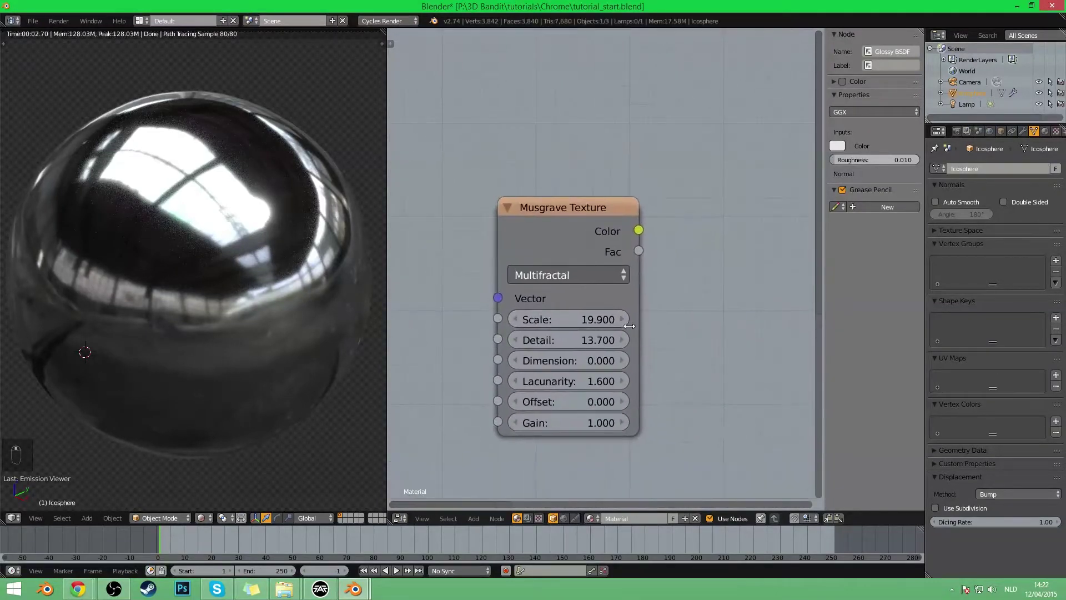
ctrl+shift+click(582, 239)
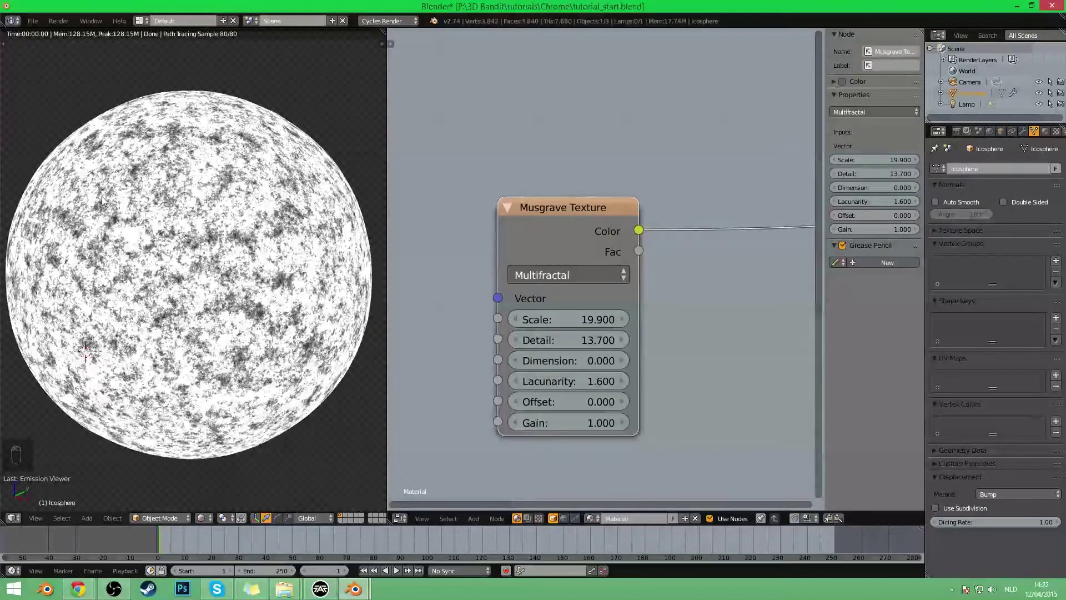
scroll(153, 312, up, 6)
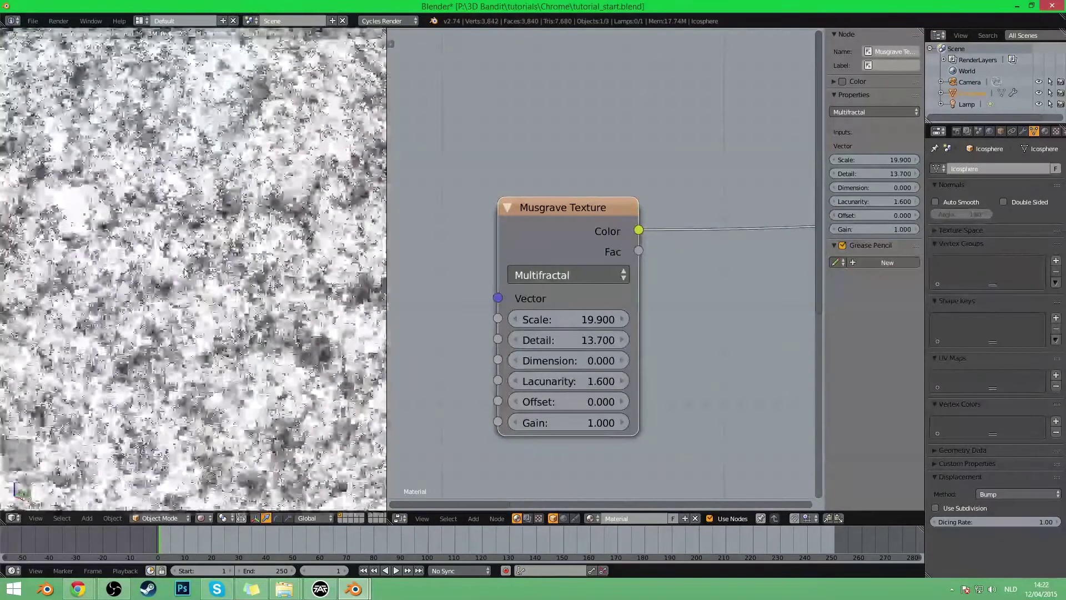
scroll(141, 161, down, 5)
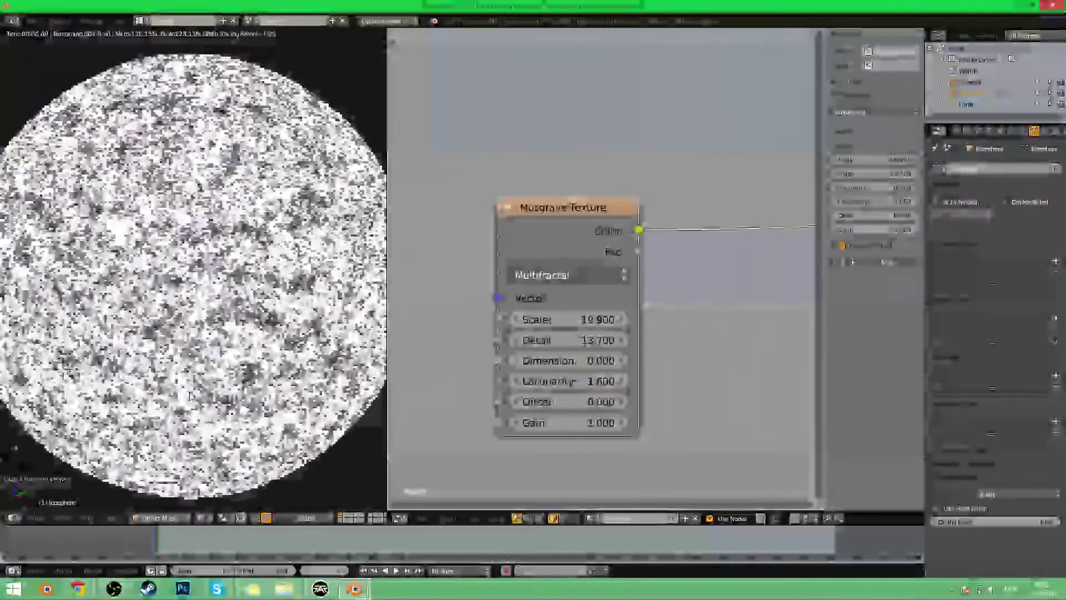
- Duplicate the Musgrave Texture node, place the copy above the original and preview its output on the sphere
middle_drag(552, 352, 566, 424)
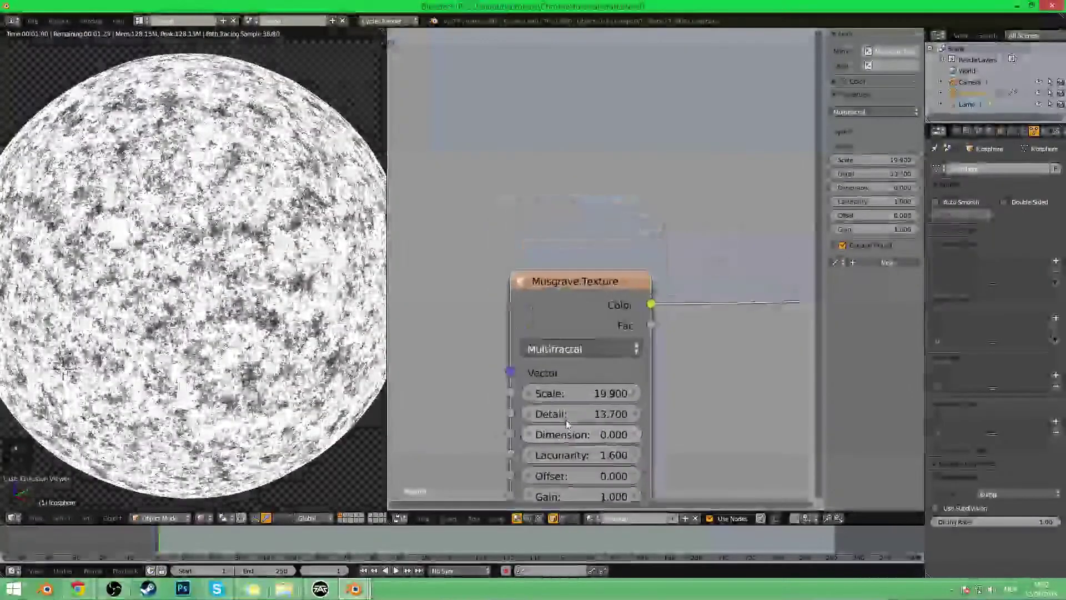
scroll(569, 421, down, 3)
middle_drag(691, 348, 648, 397)
key(shift+d)
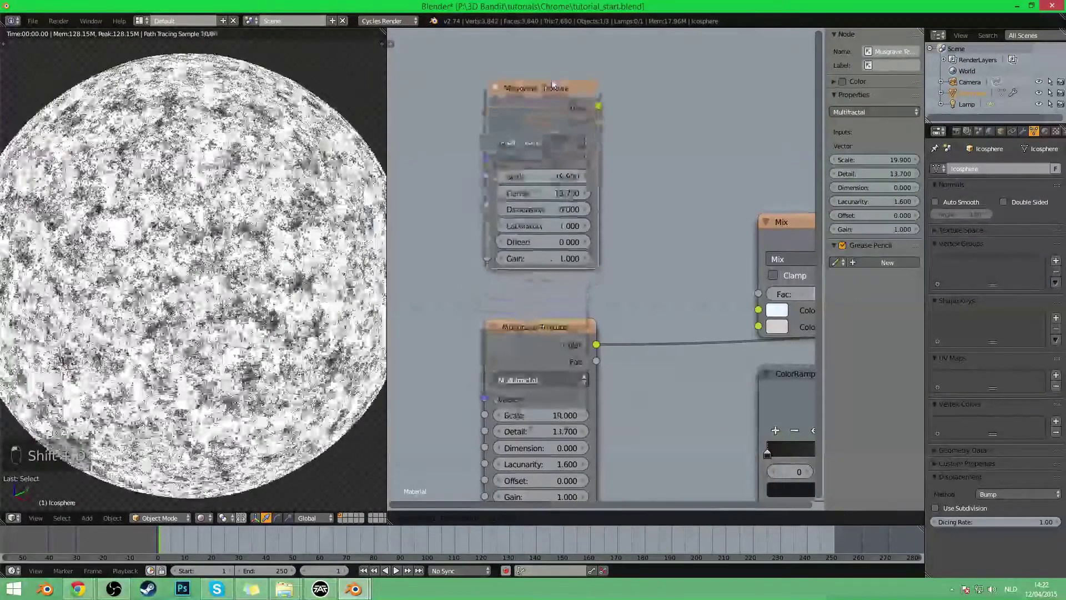
click(545, 154)
middle_drag(544, 153, 524, 229)
ctrl+shift+click(525, 234)
scroll(601, 289, up, 2)
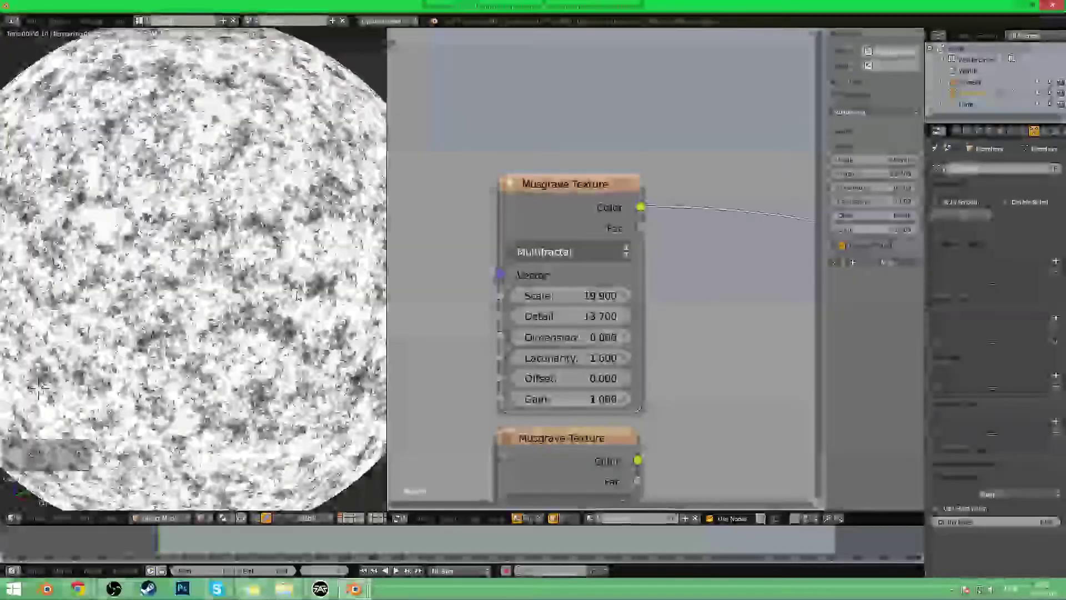
middle_drag(709, 344, 721, 358)
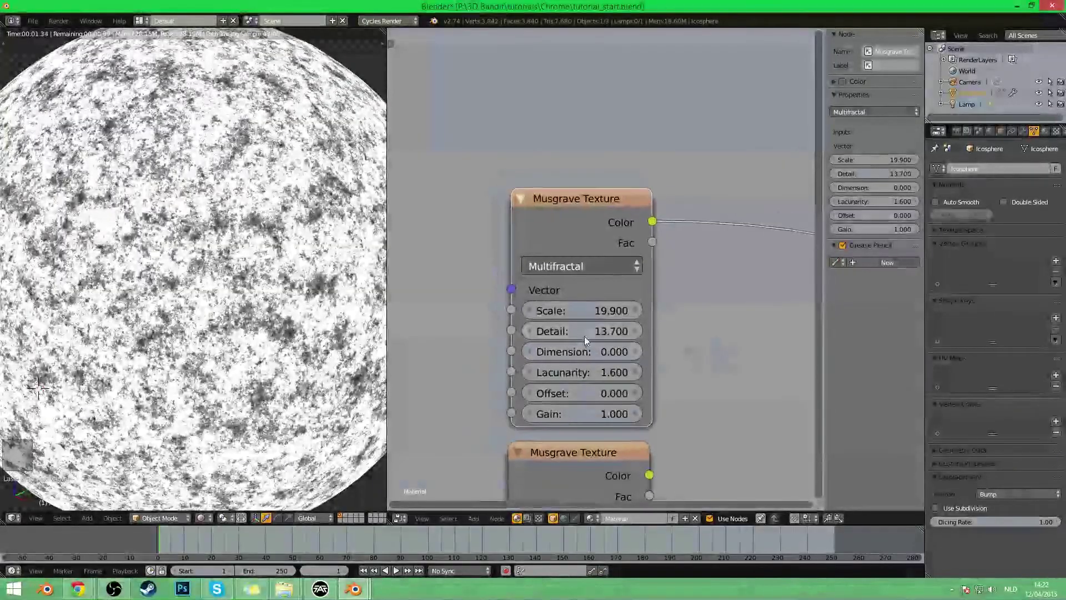
- Set the duplicated Musgrave Texture's Scale to 22.2, Detail to 6.6 and Lacunarity to 0.6
drag(583, 334, 375, 335)
scroll(235, 243, up, 2)
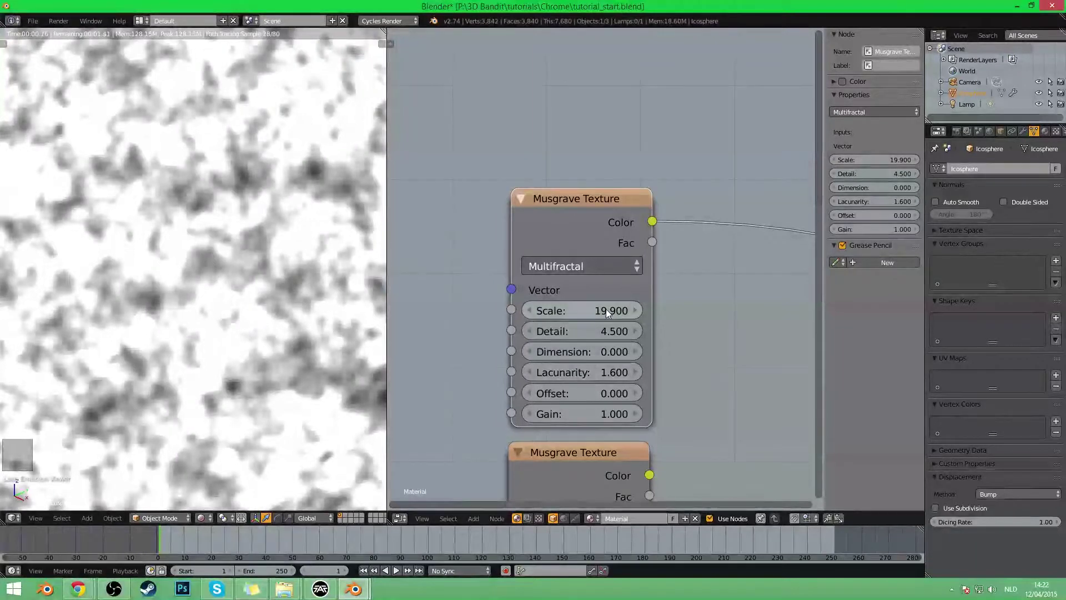
drag(605, 309, 633, 309)
drag(611, 372, 385, 325)
scroll(285, 302, down, 6)
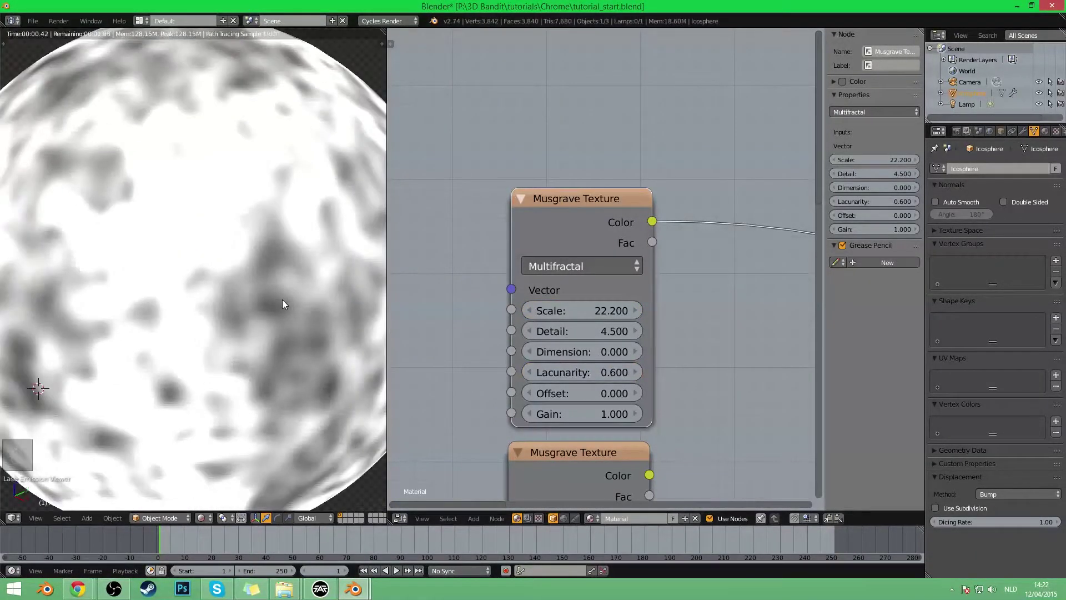
scroll(559, 343, up, 1)
drag(572, 339, 599, 339)
- Examine the duplicated Musgrave pattern on the sphere, both up close and through the camera
scroll(219, 259, up, 5)
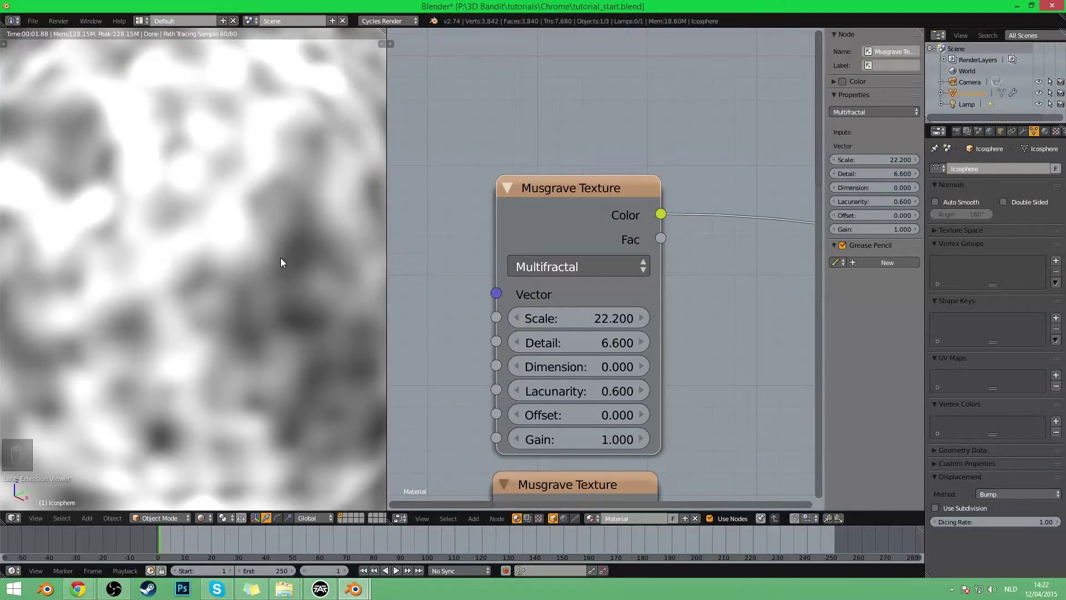
scroll(253, 262, down, 7)
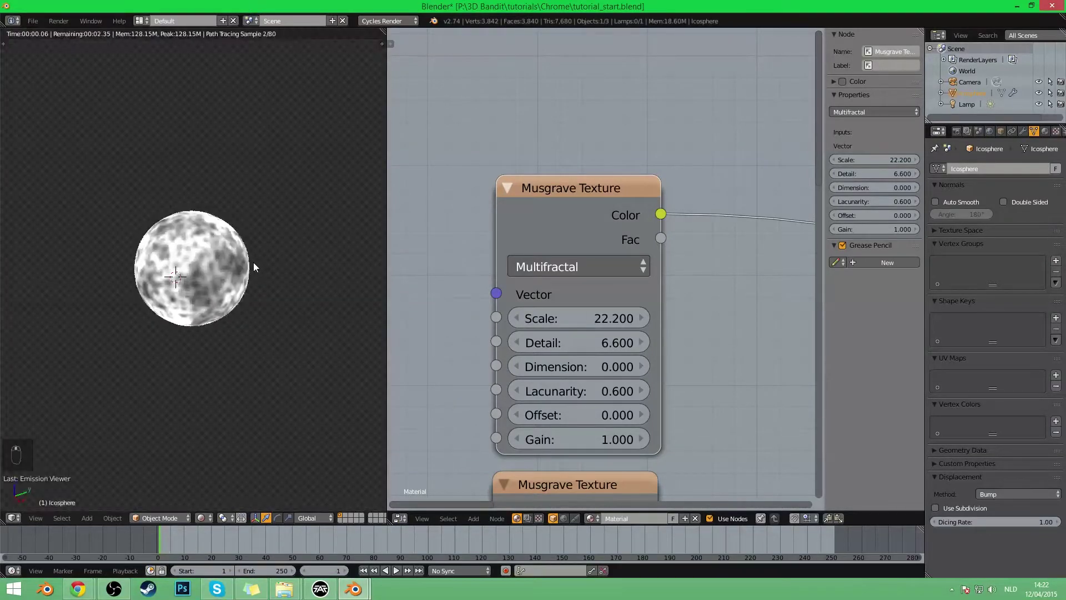
scroll(211, 257, up, 2)
middle_drag(199, 265, 272, 255)
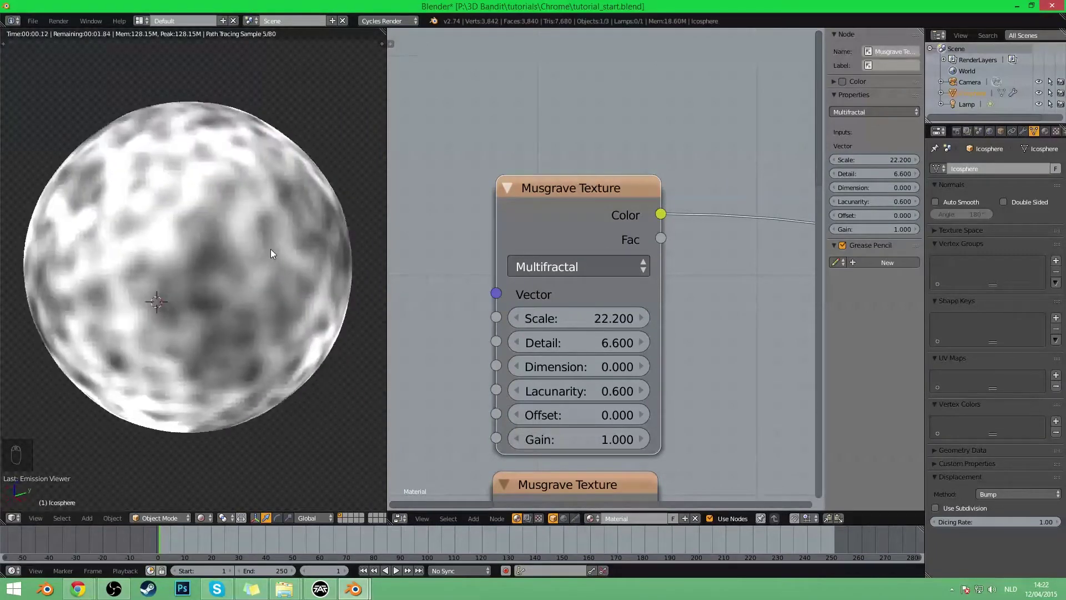
key(KP_0)
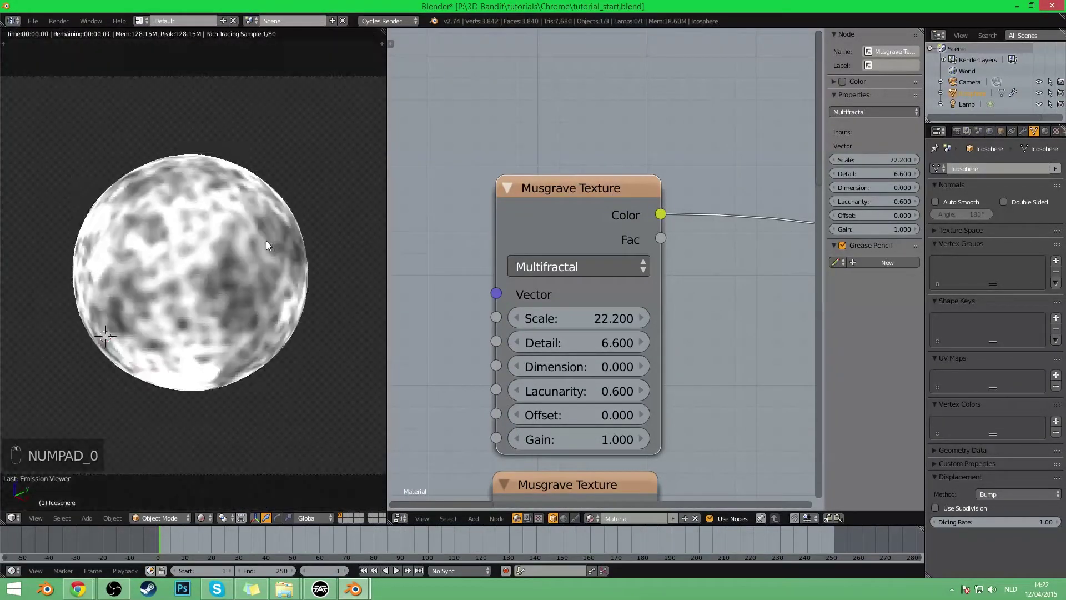
scroll(261, 240, up, 1)
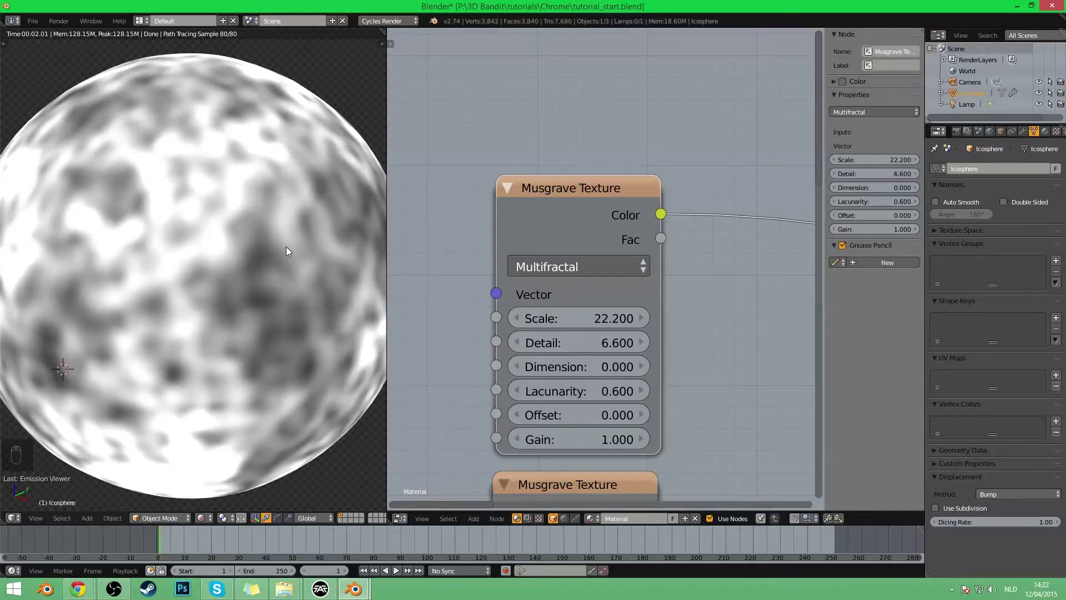
scroll(286, 255, down, 2)
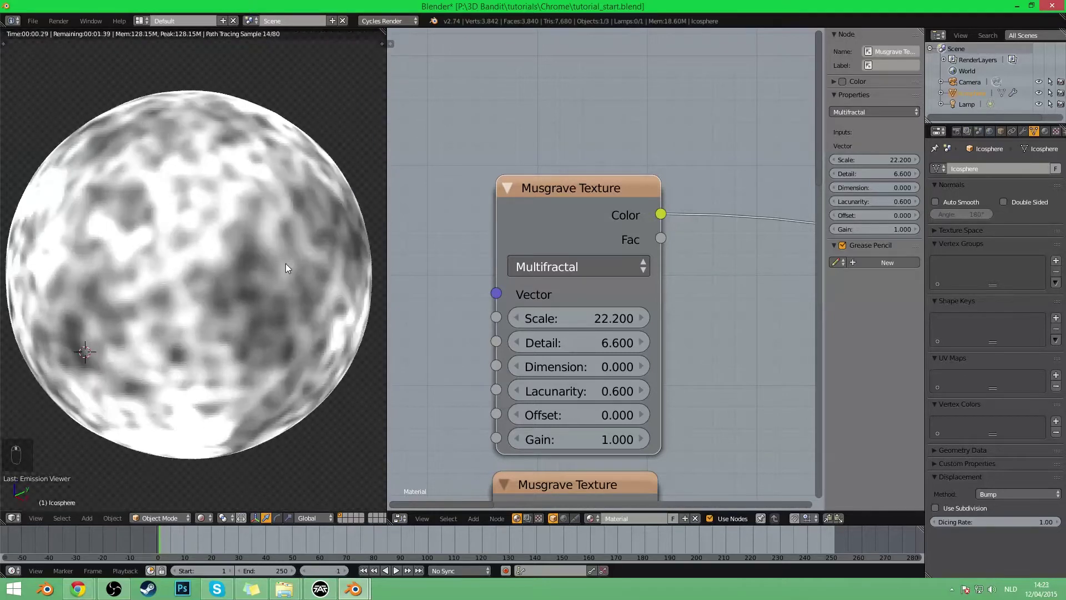
- Preview the original Musgrave Texture on the sphere again and inspect its finer pattern for comparison
middle_drag(694, 365, 675, 118)
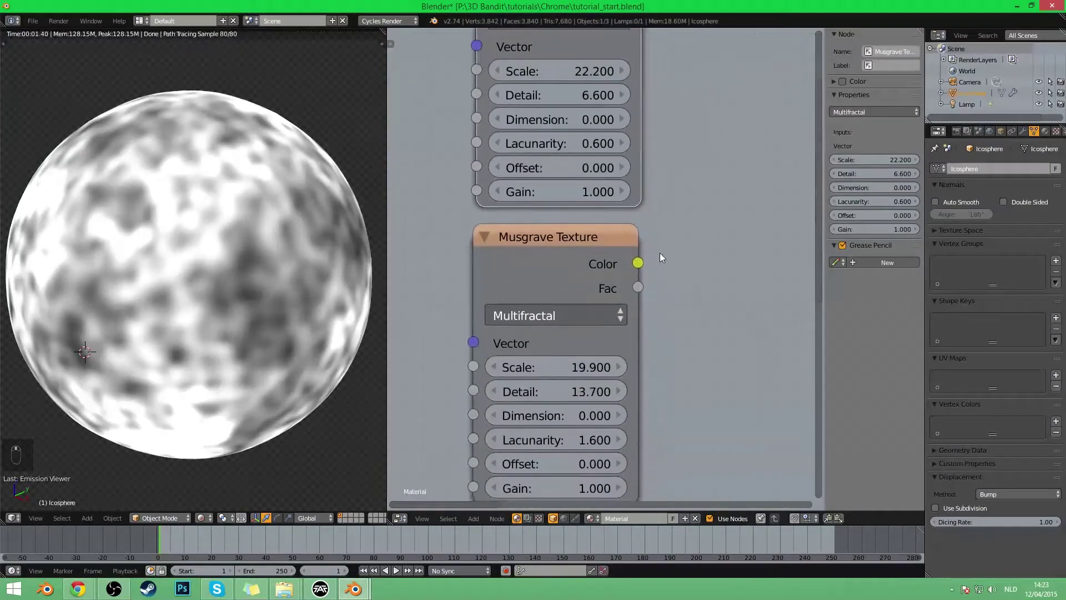
ctrl+shift+click(541, 278)
middle_drag(693, 366, 698, 310)
scroll(229, 291, up, 4)
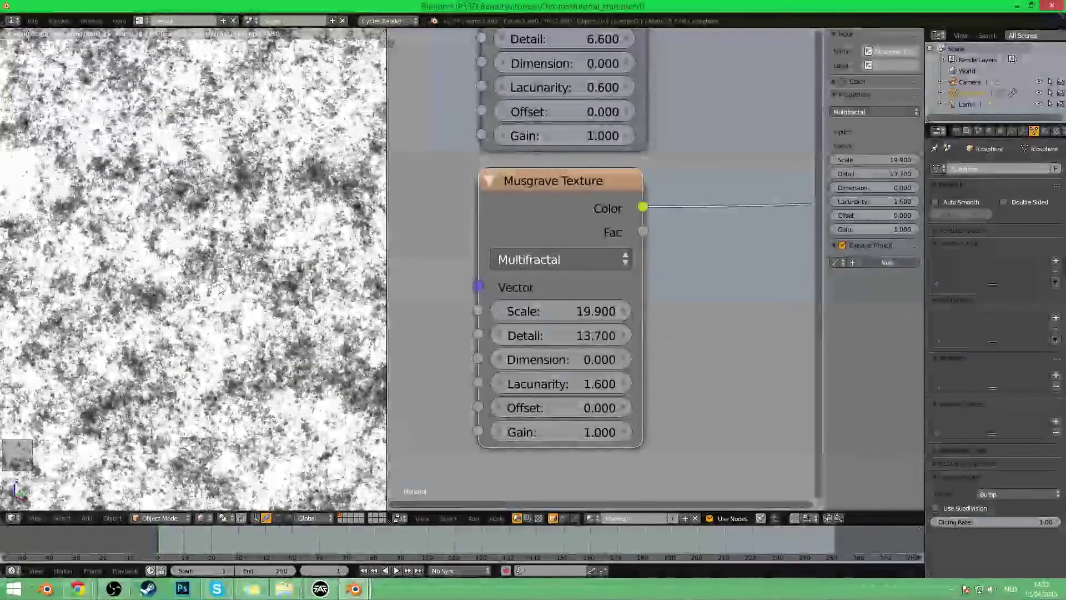
scroll(224, 288, up, 1)
scroll(224, 289, down, 5)
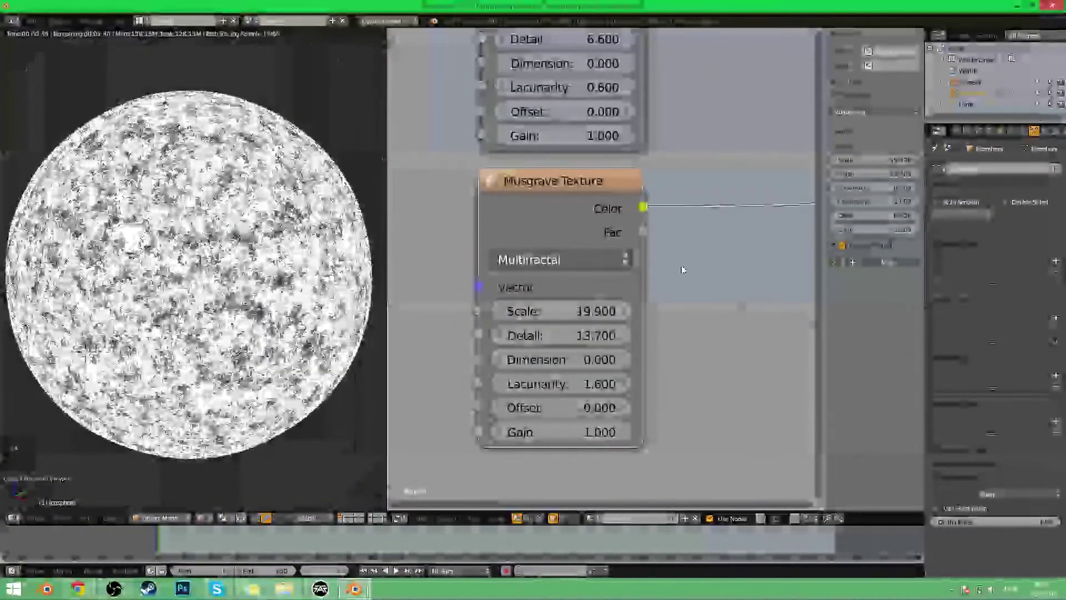
- Delete the duplicated Musgrave Texture node
middle_drag(672, 267, 665, 436)
click(567, 120)
key(x)
- Connect the Musgrave Texture's Color output to the ColorRamp's Fac input
scroll(697, 286, down, 8)
middle_drag(701, 290, 486, 161)
scroll(488, 163, down, 3)
middle_drag(553, 237, 552, 201)
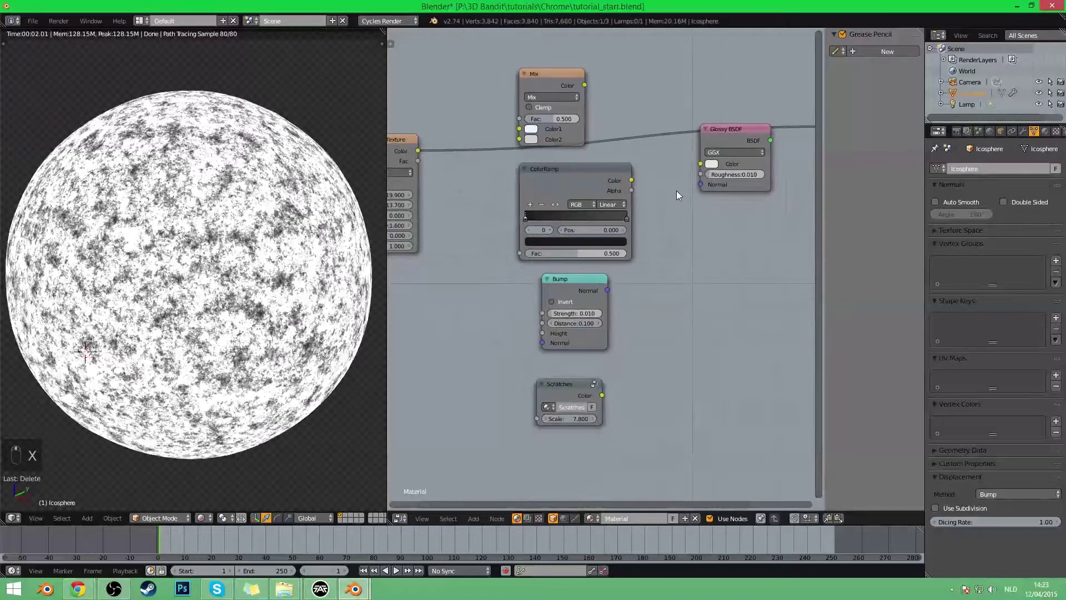
middle_drag(675, 192, 673, 361)
scroll(581, 344, up, 4)
middle_drag(583, 349, 632, 282)
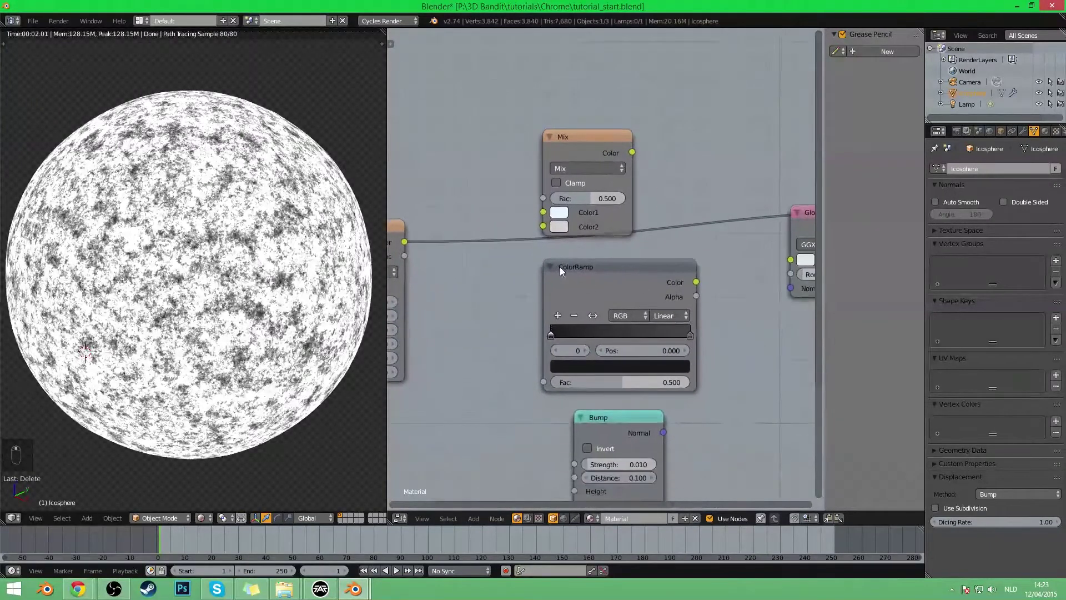
drag(405, 242, 544, 382)
- Preview the ColorRamp's output on the sphere and inspect it up close through the camera
ctrl+shift+click(610, 281)
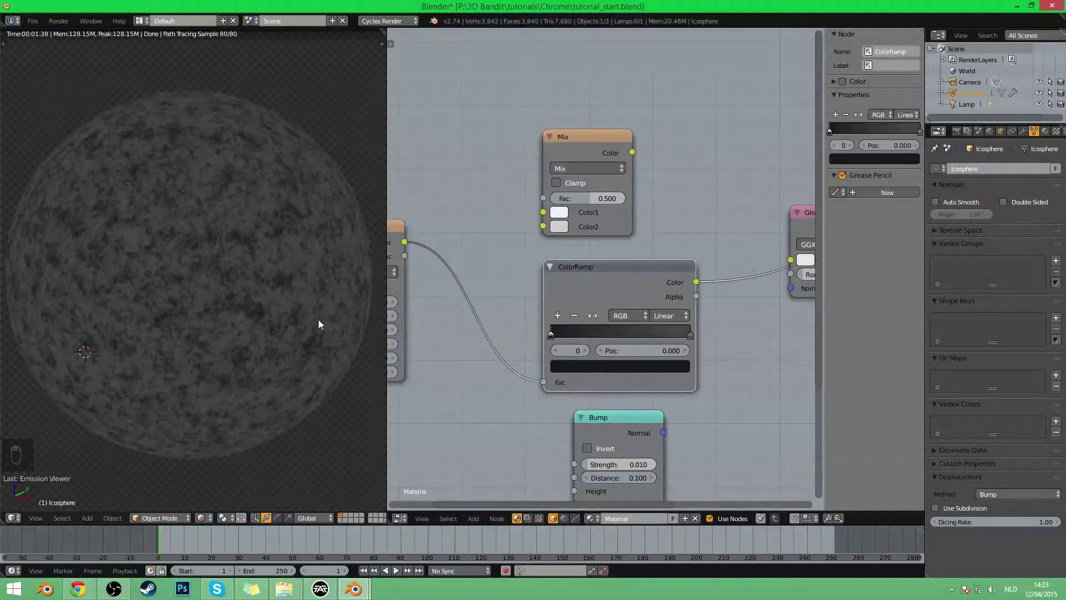
scroll(309, 319, down, 4)
scroll(223, 275, up, 5)
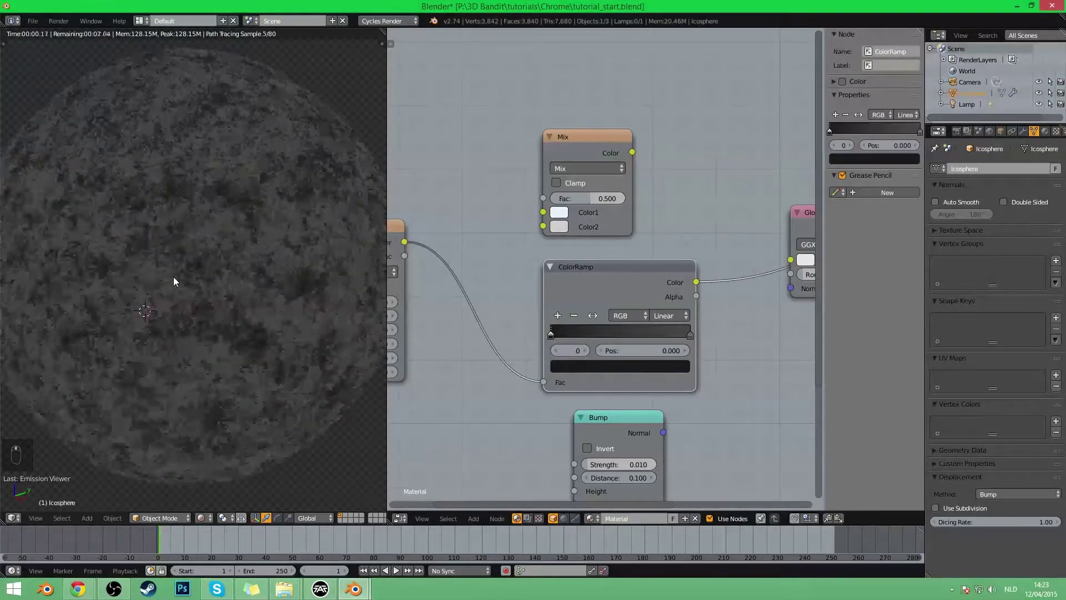
key(KP_0)
scroll(129, 269, up, 3)
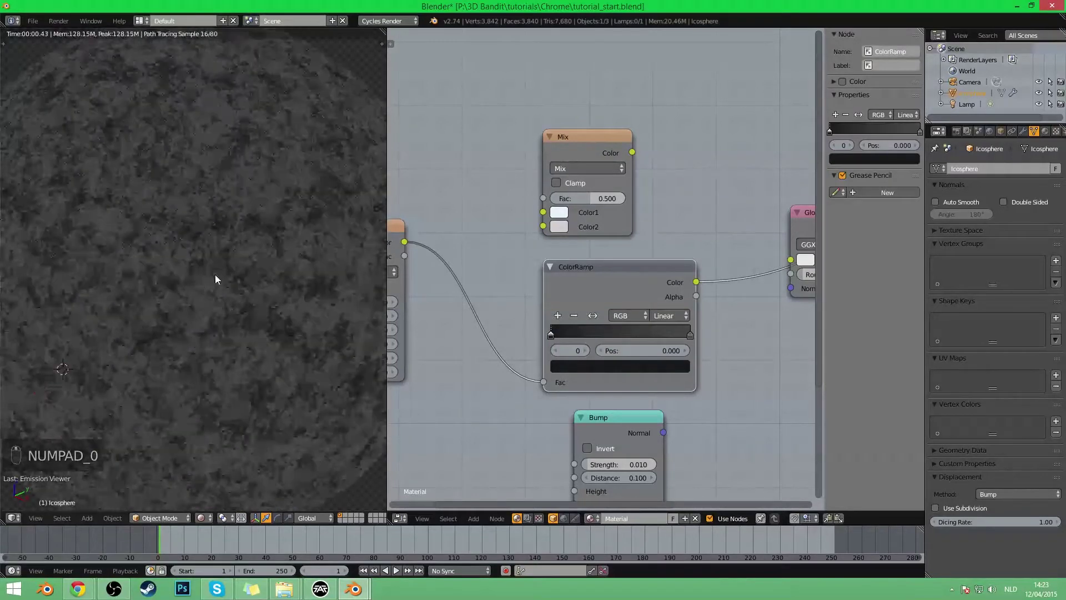
scroll(215, 274, down, 2)
- Connect the ColorRamp's Color output to the Glossy BSDF's Roughness input
middle_drag(685, 367, 502, 361)
scroll(595, 359, down, 3)
scroll(495, 289, up, 3)
middle_drag(494, 288, 528, 317)
drag(504, 315, 608, 307)
- Route the Glossy BSDF back to the Material Output's Surface and inspect the sphere's reflections up close
middle_drag(660, 344, 849, 331)
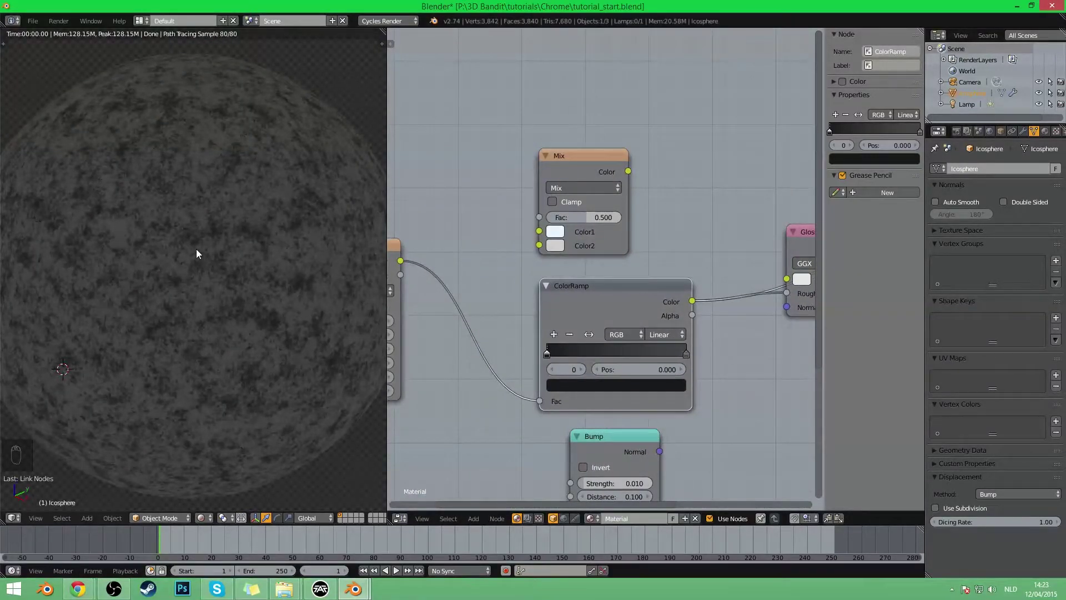
middle_drag(630, 344, 344, 330)
middle_drag(706, 296, 725, 327)
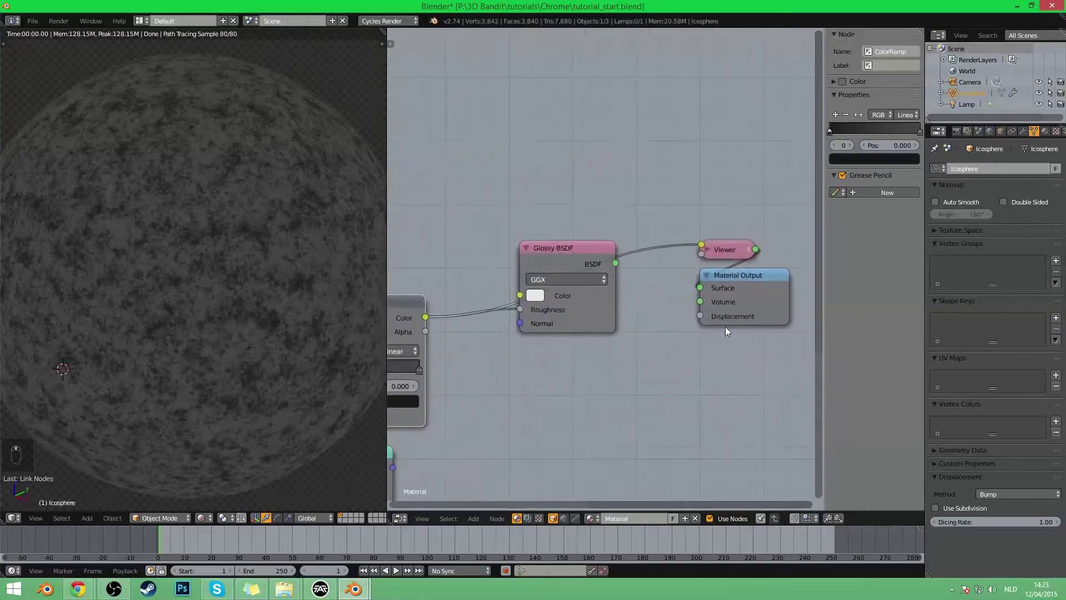
ctrl+shift+click(605, 314)
ctrl+scroll(586, 344, up, 2)
scroll(269, 234, down, 5)
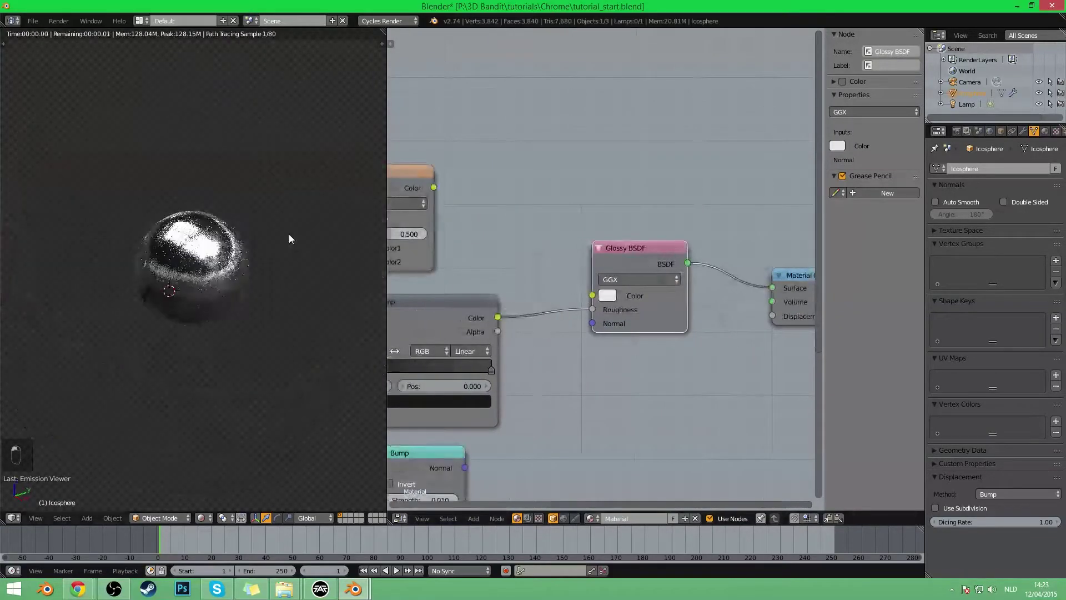
scroll(215, 197, up, 10)
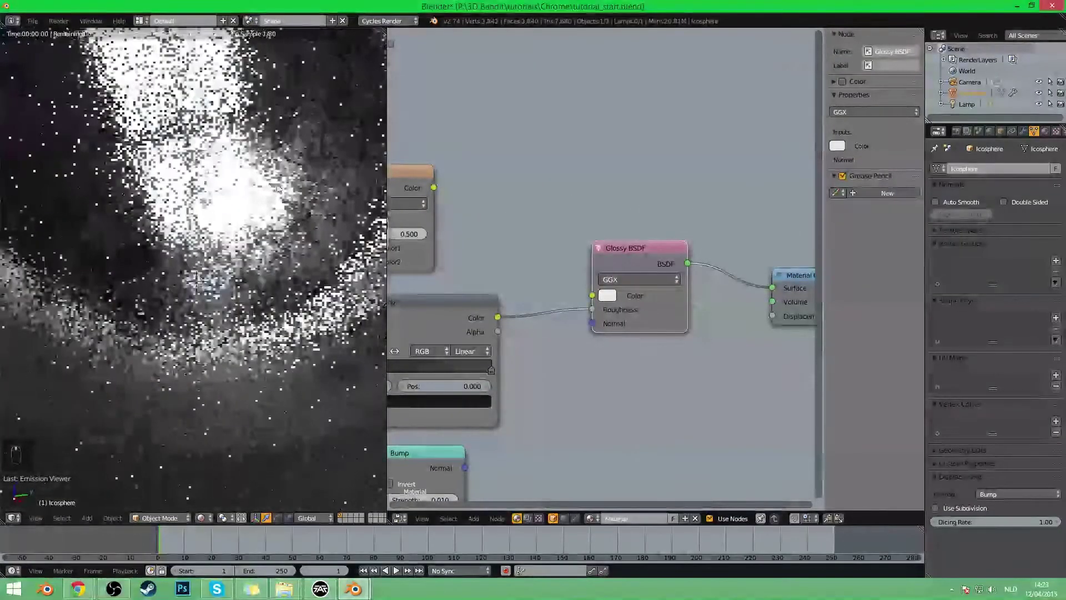
middle_drag(267, 217, 196, 213)
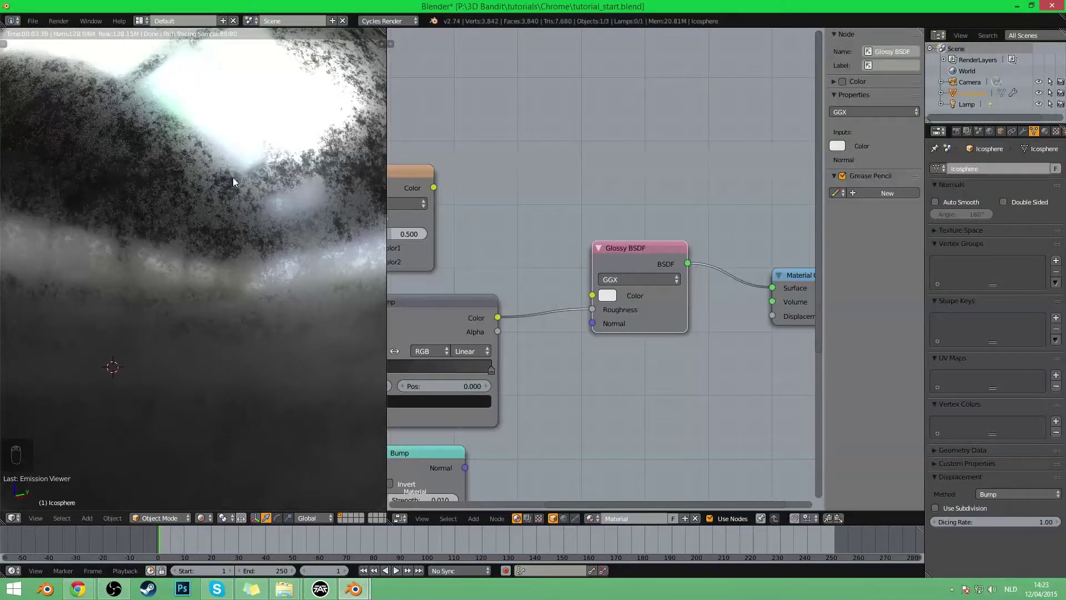
- Examine the sphere's worn reflections from several angles, then return to the camera view
scroll(270, 222, down, 2)
middle_drag(276, 231, 318, 177)
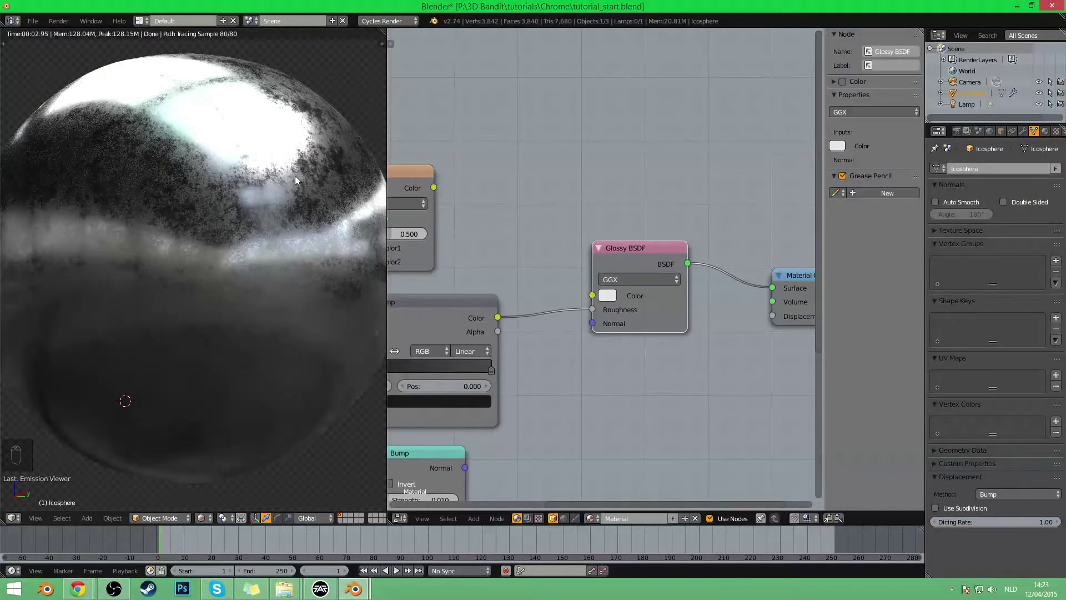
middle_drag(295, 176, 265, 135)
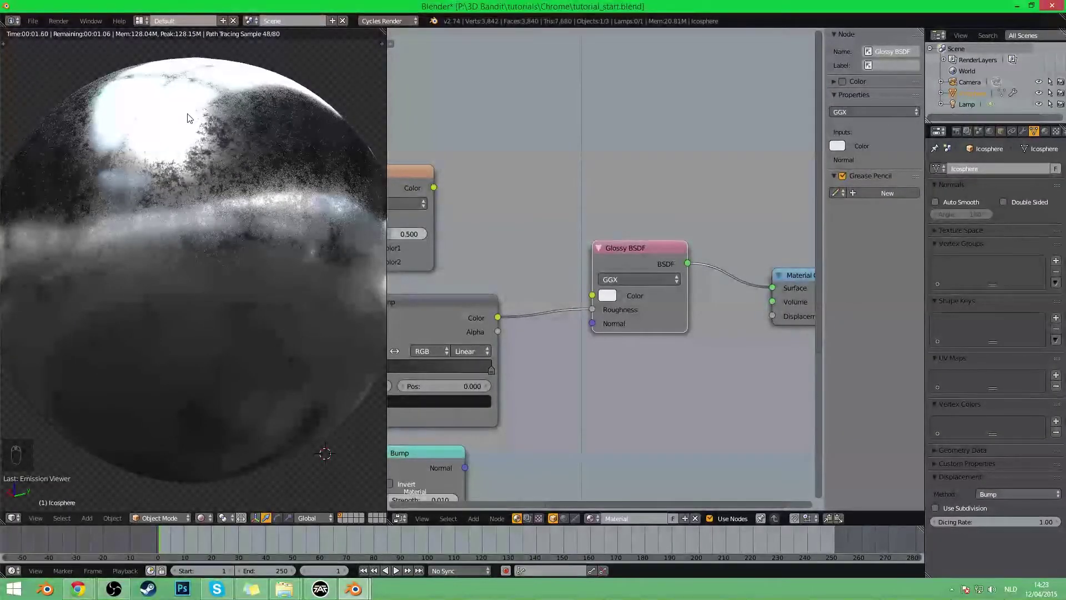
middle_drag(187, 117, 226, 119)
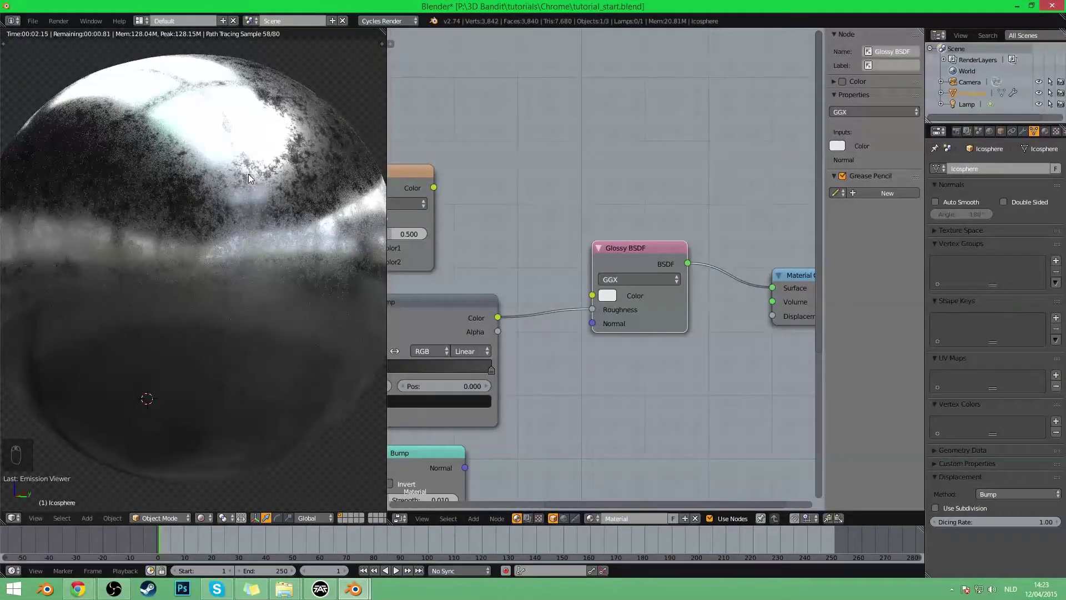
middle_drag(248, 174, 255, 261)
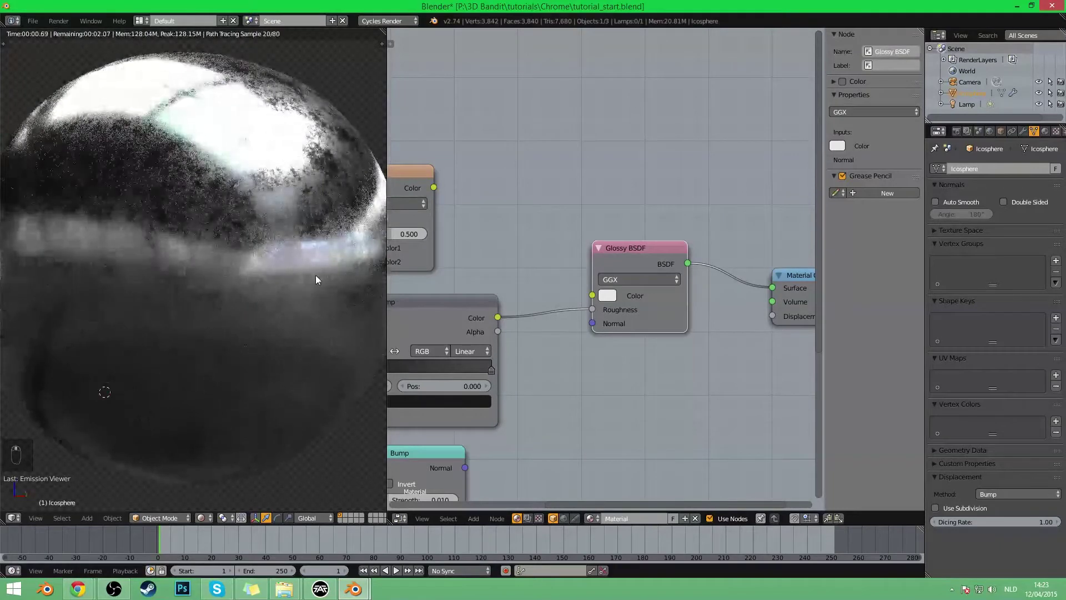
key(KP_0)
- Connect the Musgrave Texture's Color output to the Mix node's Fac input
middle_drag(464, 271, 537, 287)
drag(432, 273, 549, 236)
scroll(643, 236, up, 2)
middle_drag(562, 247, 539, 286)
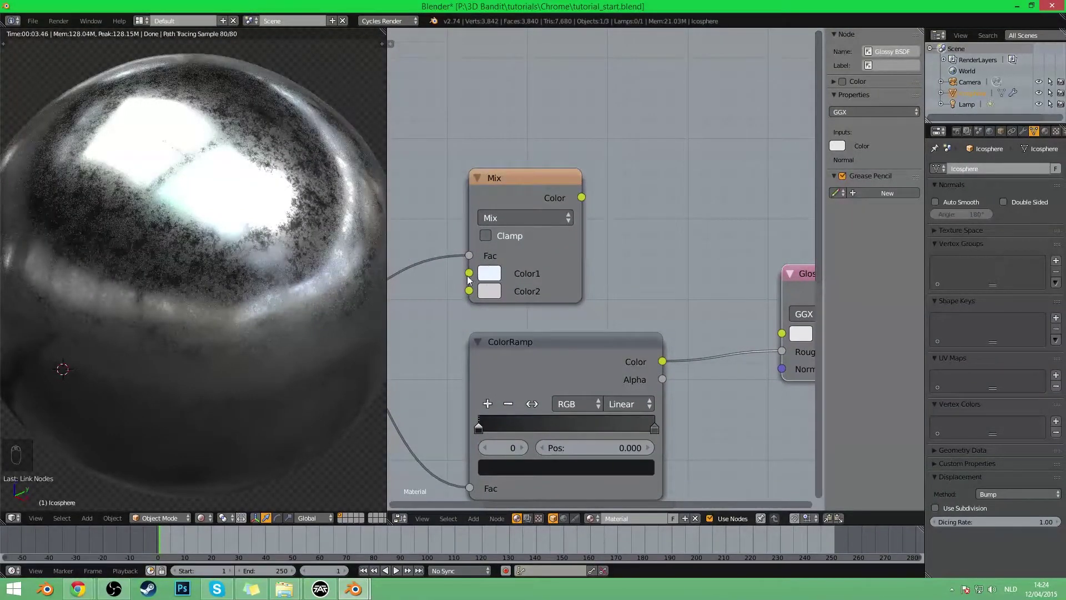
middle_drag(496, 288, 698, 220)
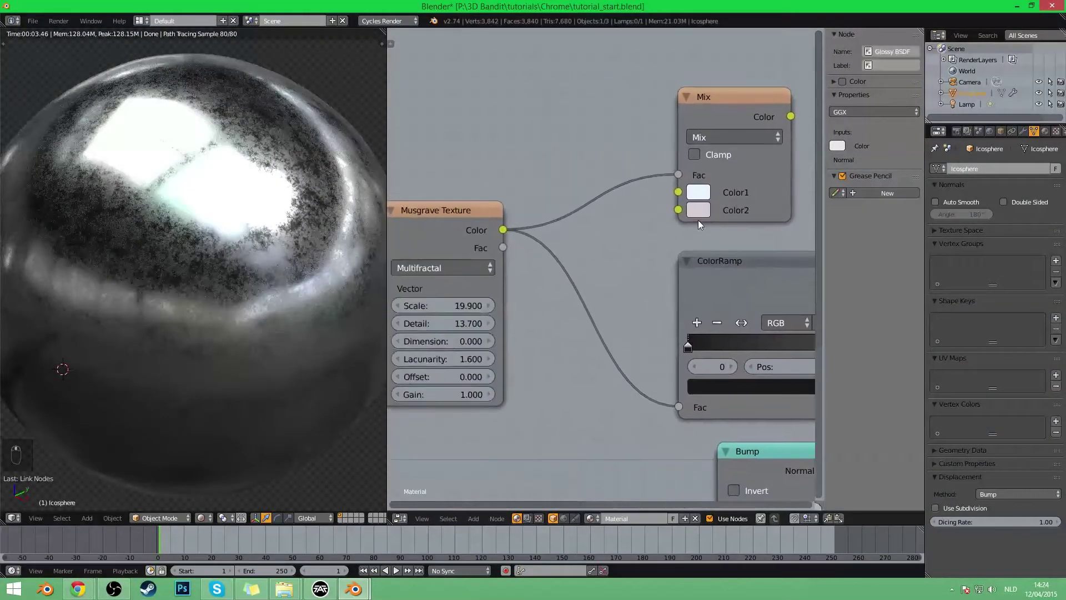
- Preview the Musgrave Texture and the ColorRamp outputs on the sphere to compare them
ctrl+shift+click(459, 242)
middle_drag(595, 330, 464, 294)
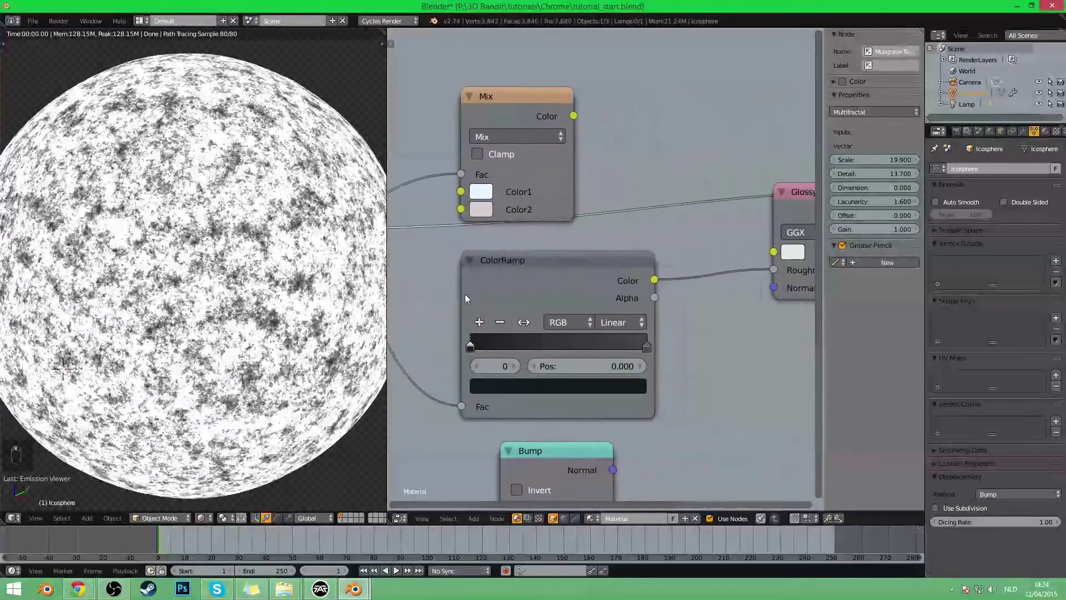
ctrl+shift+click(548, 292)
middle_drag(632, 292, 464, 315)
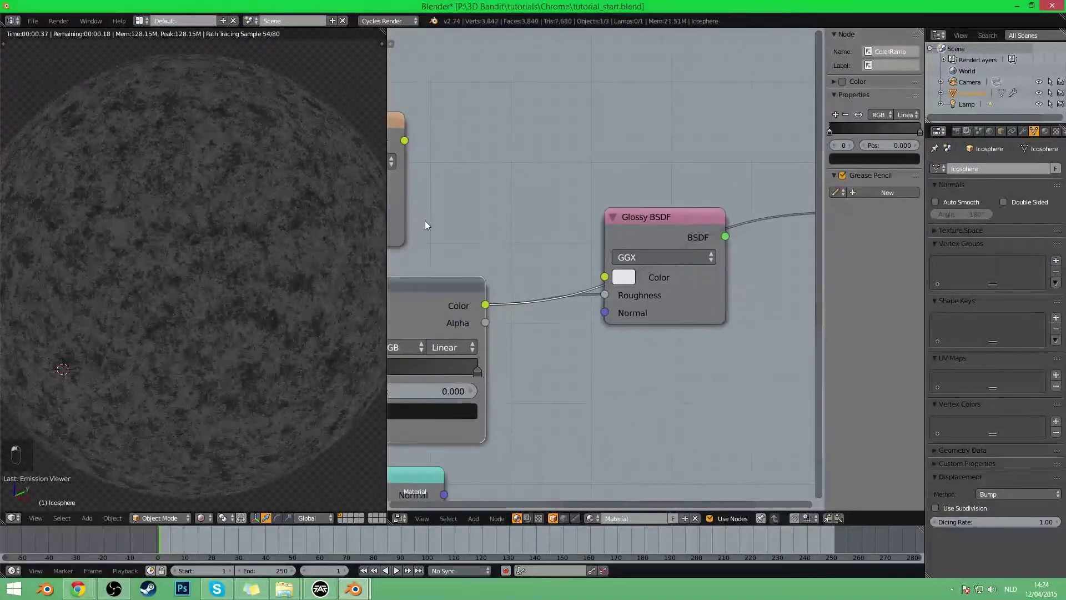
- Examine the HSV values of the Mix node's Color1 and Color2
middle_drag(527, 229, 636, 279)
click(425, 265)
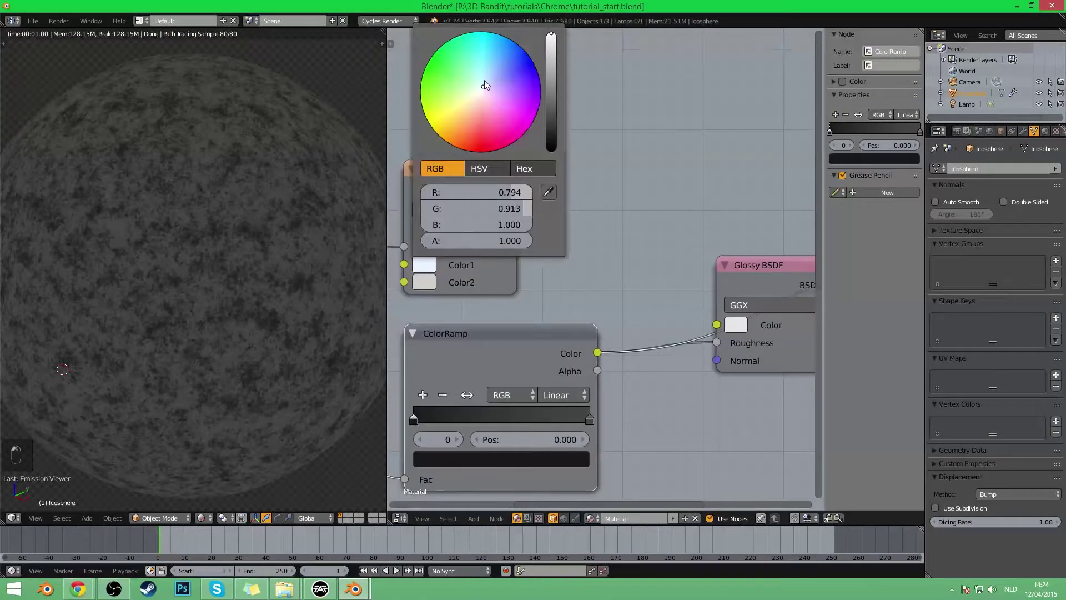
click(488, 168)
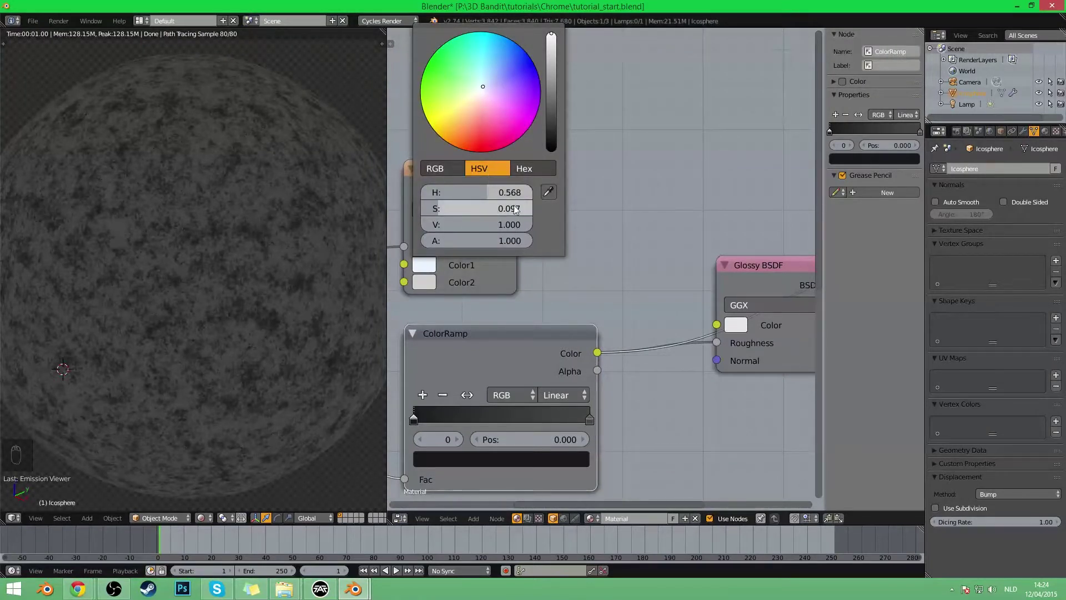
middle_drag(611, 214, 554, 235)
click(422, 266)
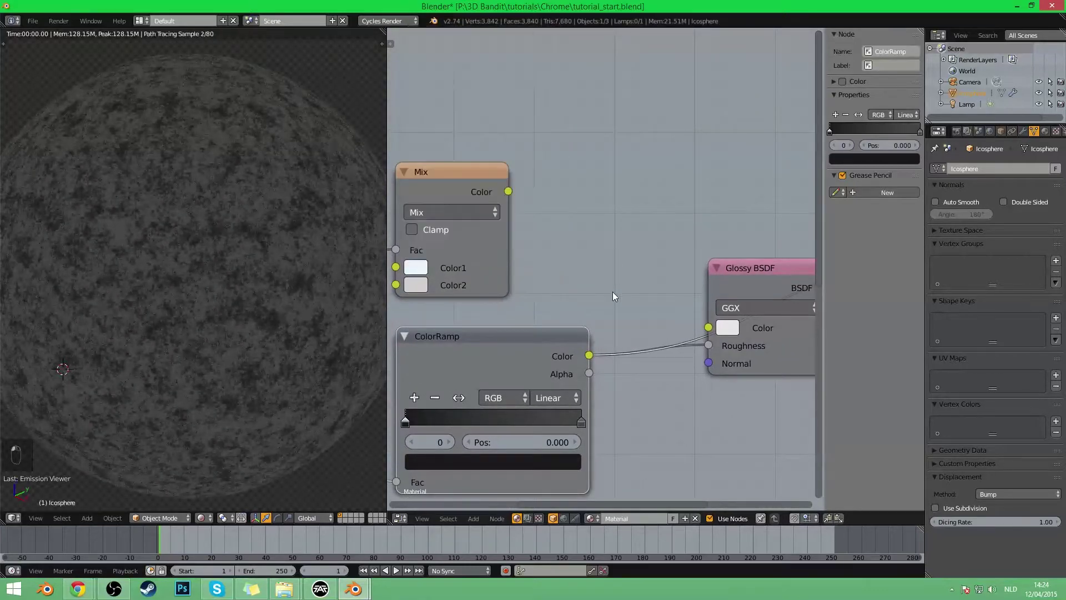
middle_drag(614, 295, 609, 291)
drag(506, 187, 591, 243)
mouse_move(551, 247)
middle_down()
mouse_move(629, 232)
mouse_move(550, 236)
middle_up()
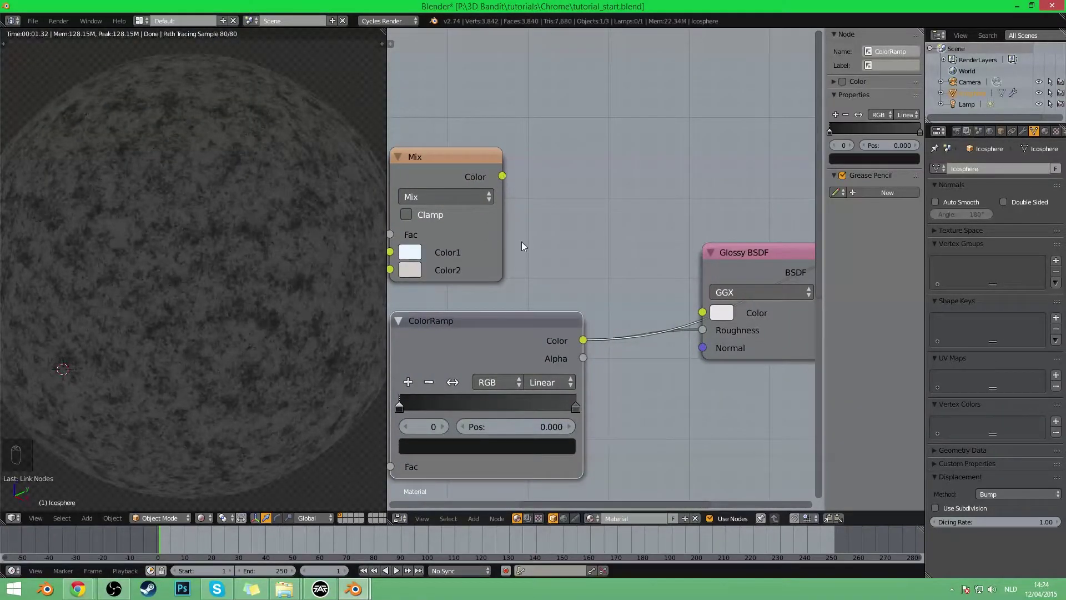
middle_drag(521, 241, 710, 203)
click(605, 229)
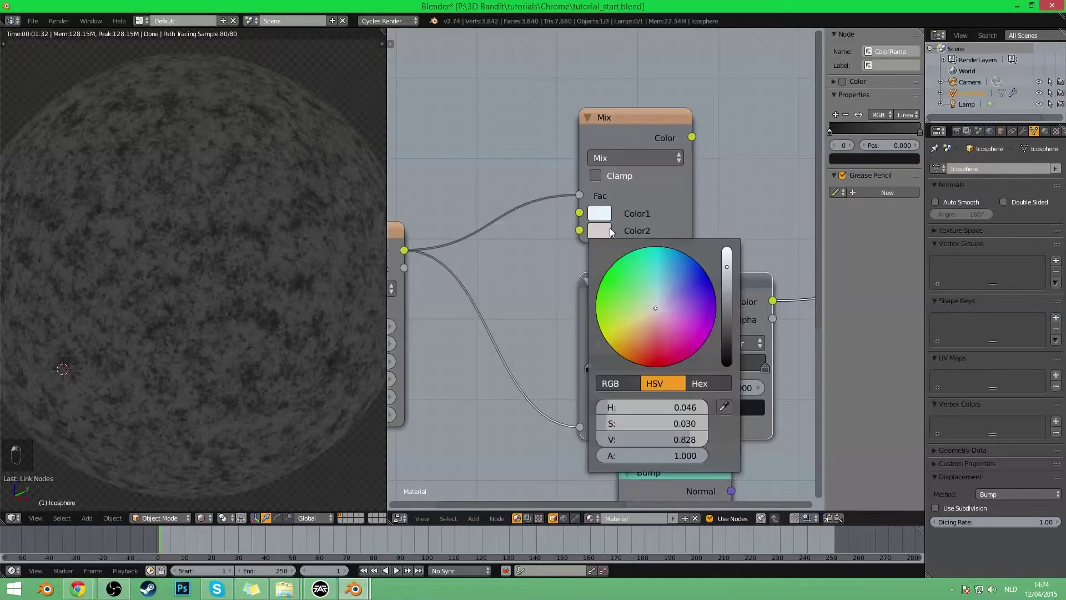
click(605, 232)
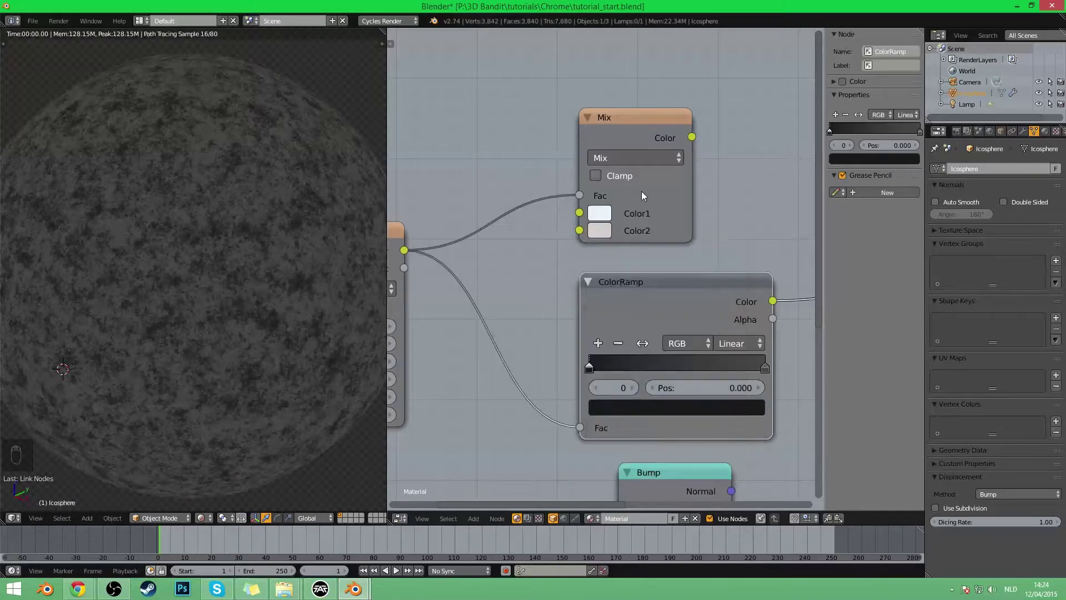
- Connect the Mix node's Color output to the Glossy BSDF's Color input and route the Glossy BSDF to the Material Output's Surface
middle_drag(642, 191, 458, 201)
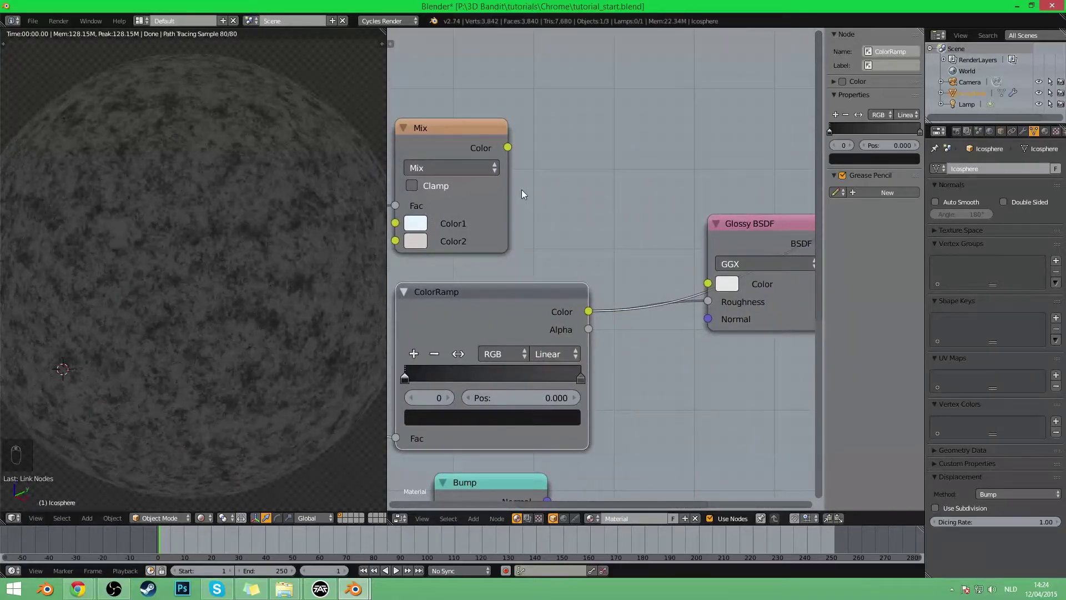
drag(507, 148, 707, 283)
middle_drag(775, 311, 612, 331)
ctrl+shift+click(693, 312)
- Inspect the color variation in the sphere's reflections from close up and farther away, ending in the camera view
scroll(201, 205, up, 2)
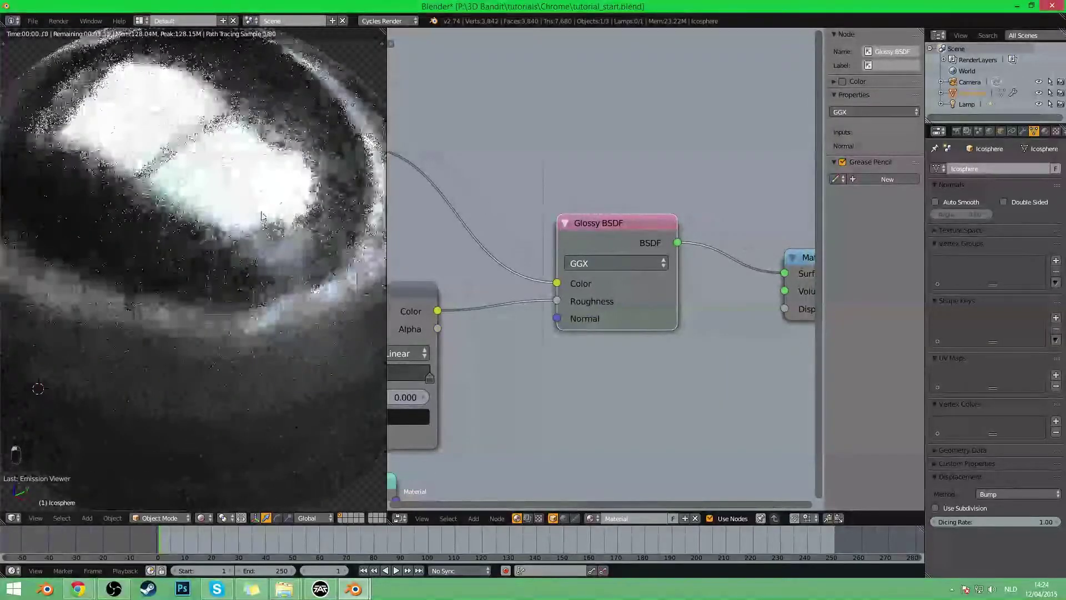
scroll(246, 254, down, 7)
scroll(245, 251, up, 5)
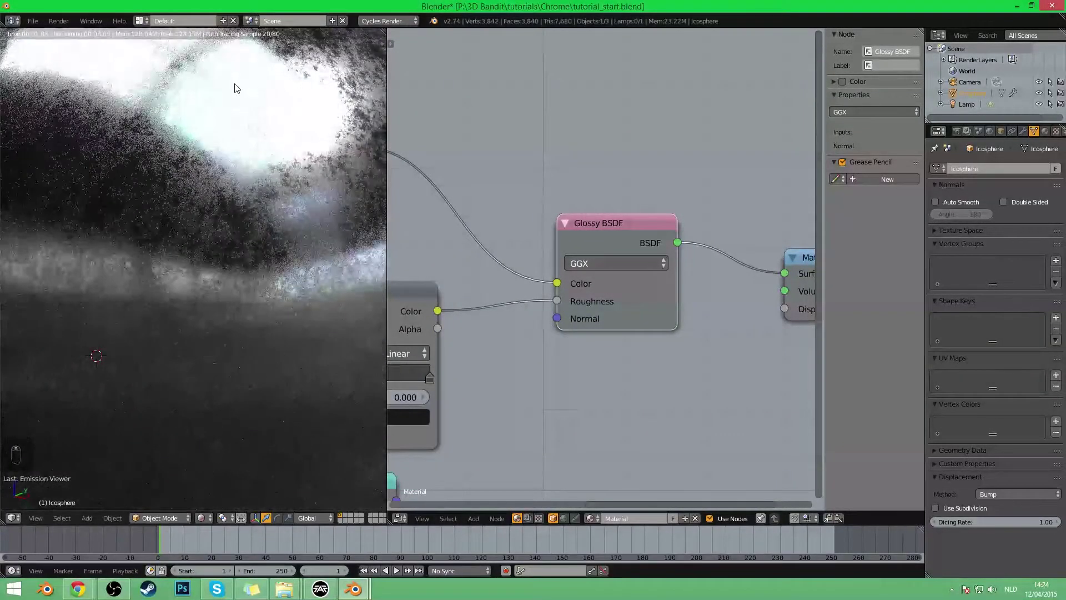
scroll(119, 171, down, 5)
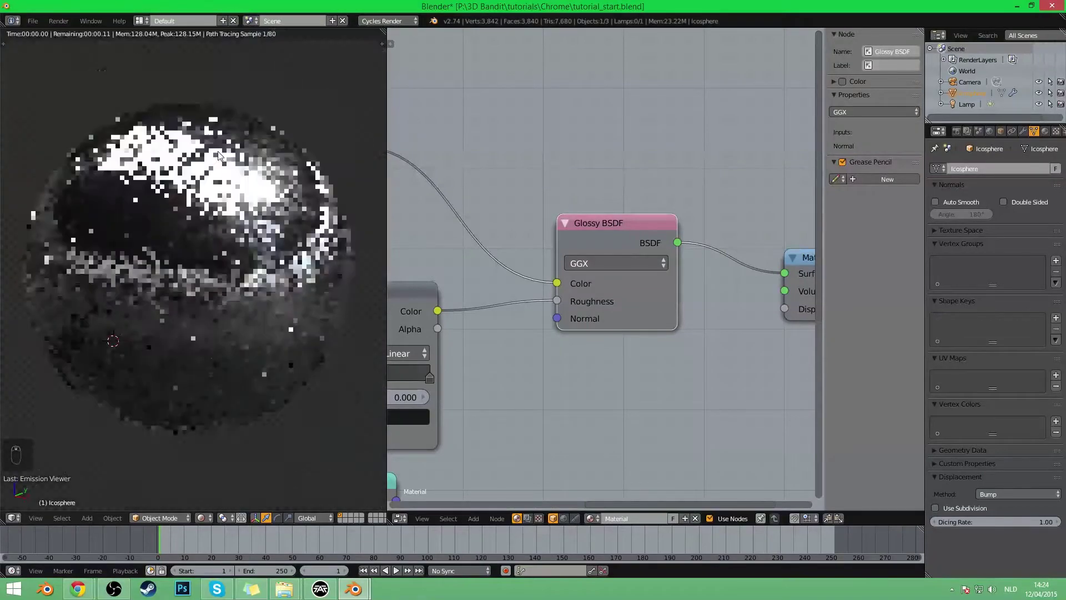
scroll(288, 205, up, 3)
key(KP_0)
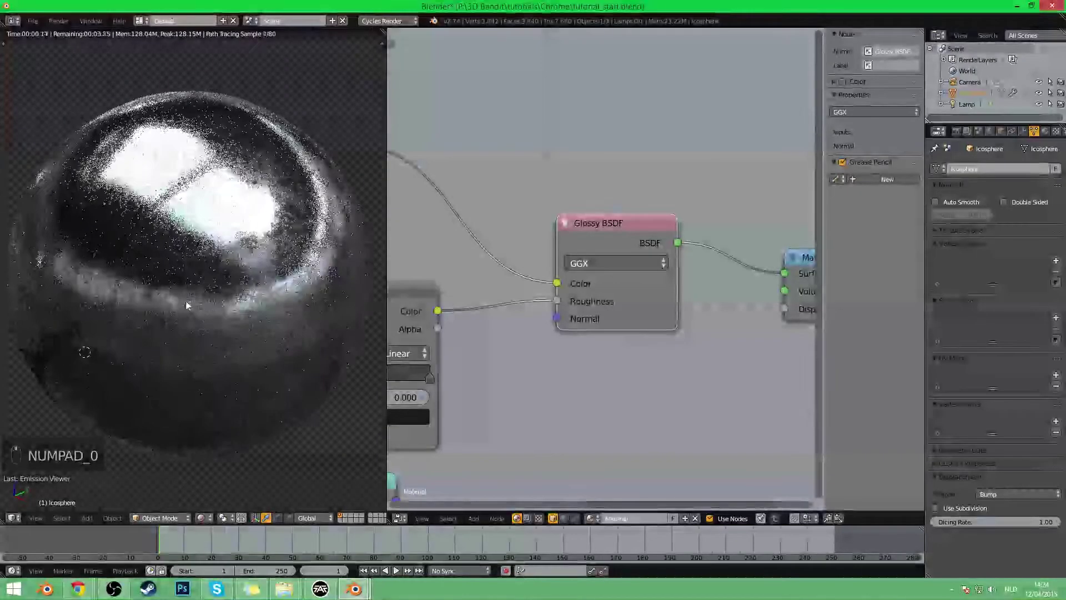
- Connect the Musgrave Texture's Color output to the Bump's Height and the Bump's Normal output to the Glossy BSDF's Normal
middle_drag(472, 440, 777, 289)
scroll(706, 318, down, 2)
drag(442, 114, 625, 384)
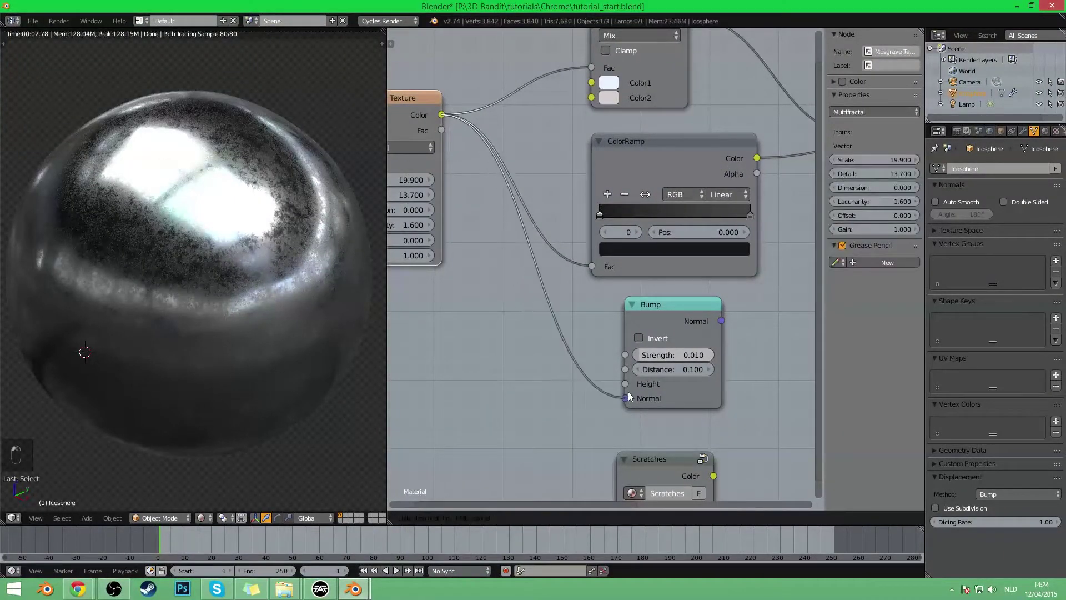
middle_drag(713, 346, 561, 398)
drag(552, 381, 684, 226)
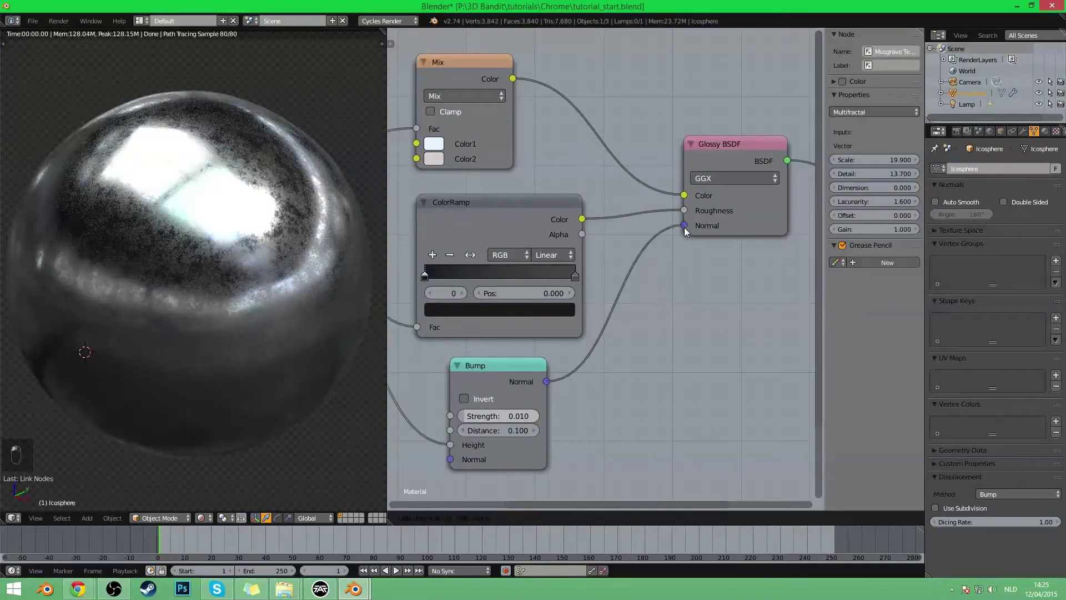
- Try a Strength of 1 on the Bump node and check the rendered sphere
middle_drag(487, 418, 551, 398)
click(551, 396)
text(0.01)
key(Return)
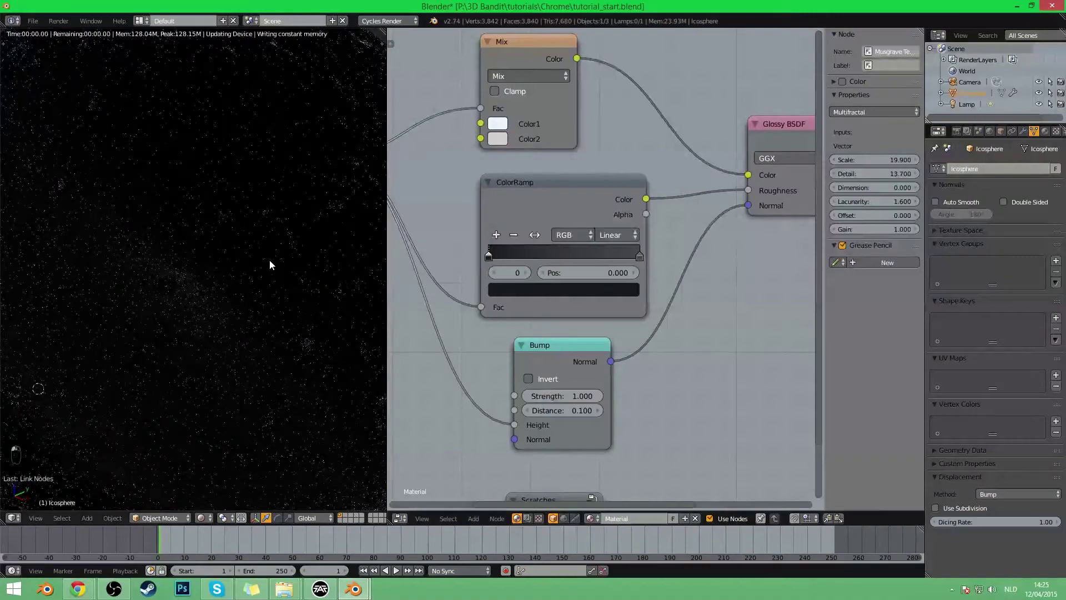
scroll(268, 259, down, 3)
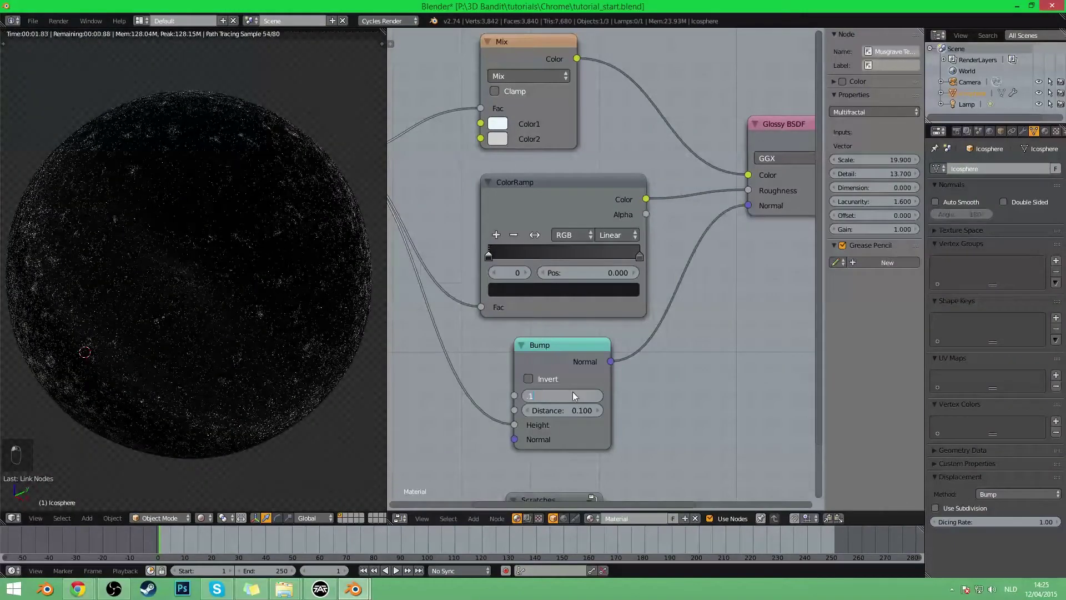
- Set the Bump node's Strength to 0.1 and check the surface up close
key(Return)
scroll(222, 267, up, 3)
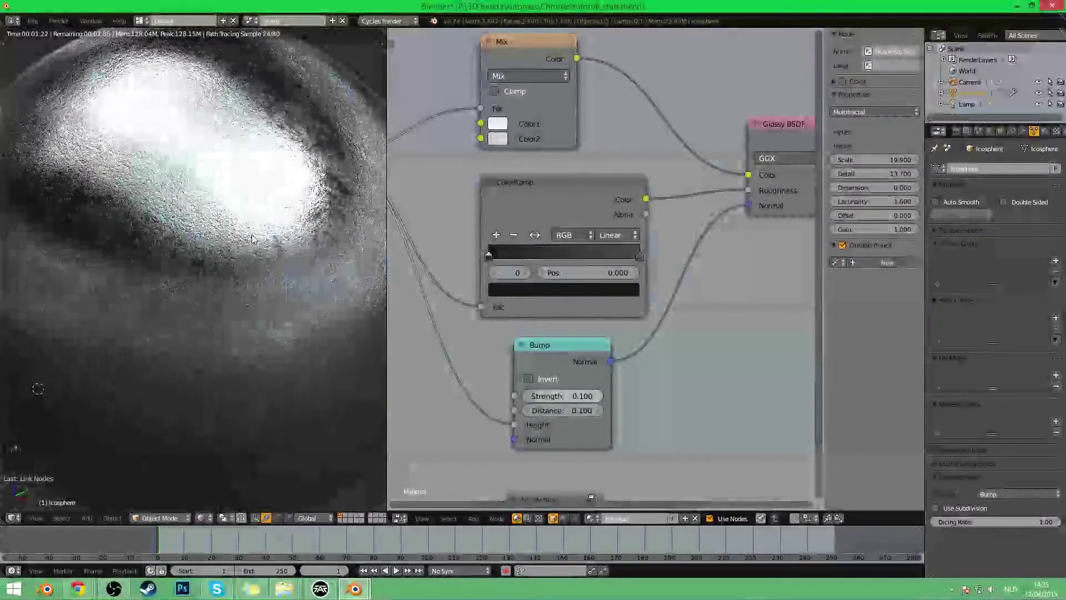
scroll(272, 235, up, 2)
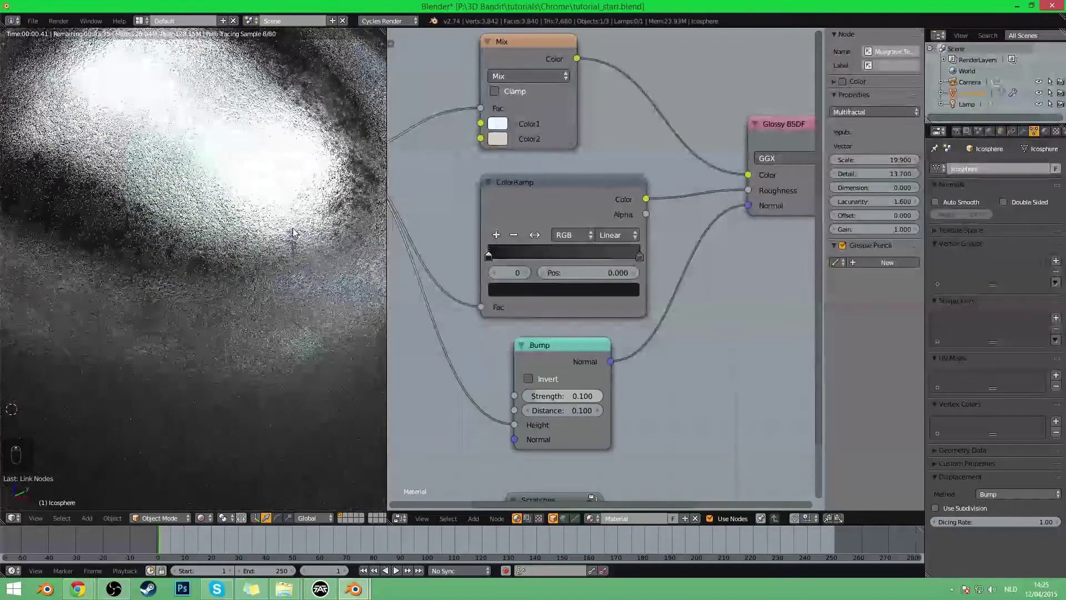
- Examine the bumpy surface of the sphere from several distances and angles, including through the camera
scroll(259, 222, down, 8)
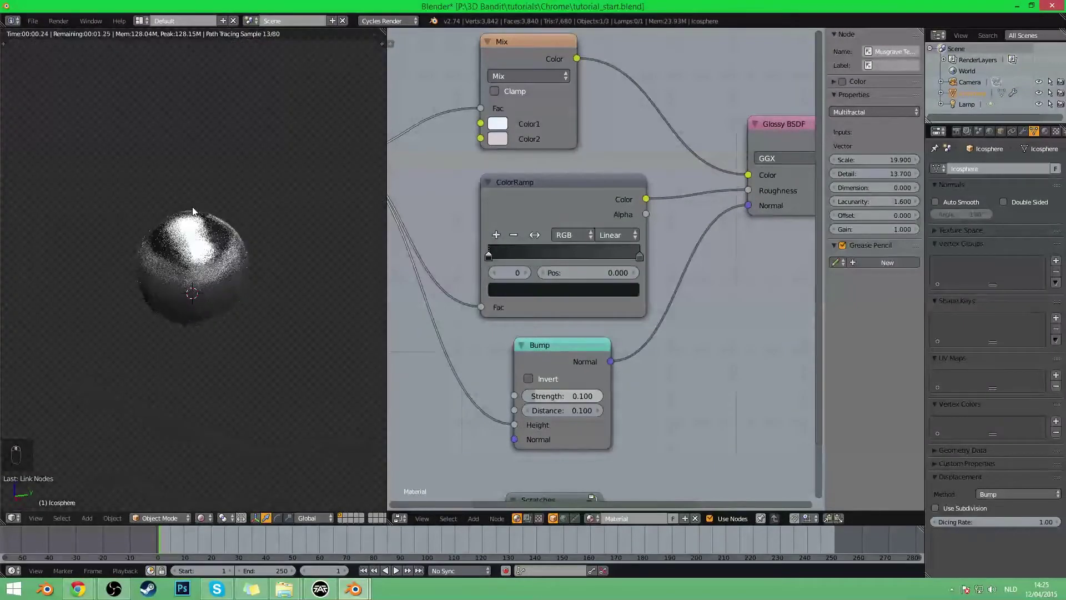
scroll(222, 239, up, 5)
middle_drag(228, 227, 272, 203)
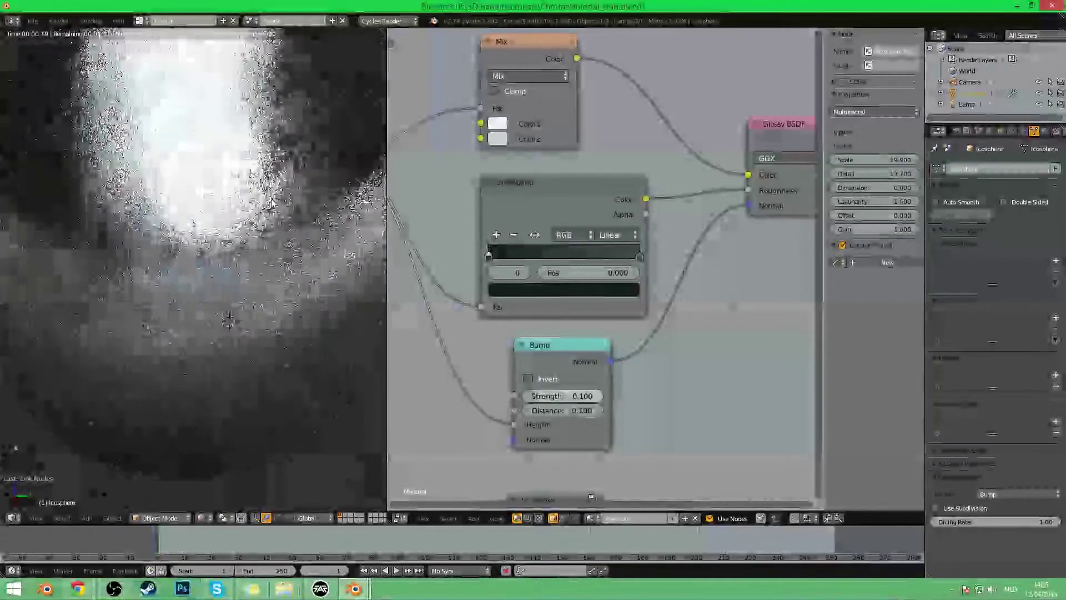
middle_drag(181, 292, 186, 252)
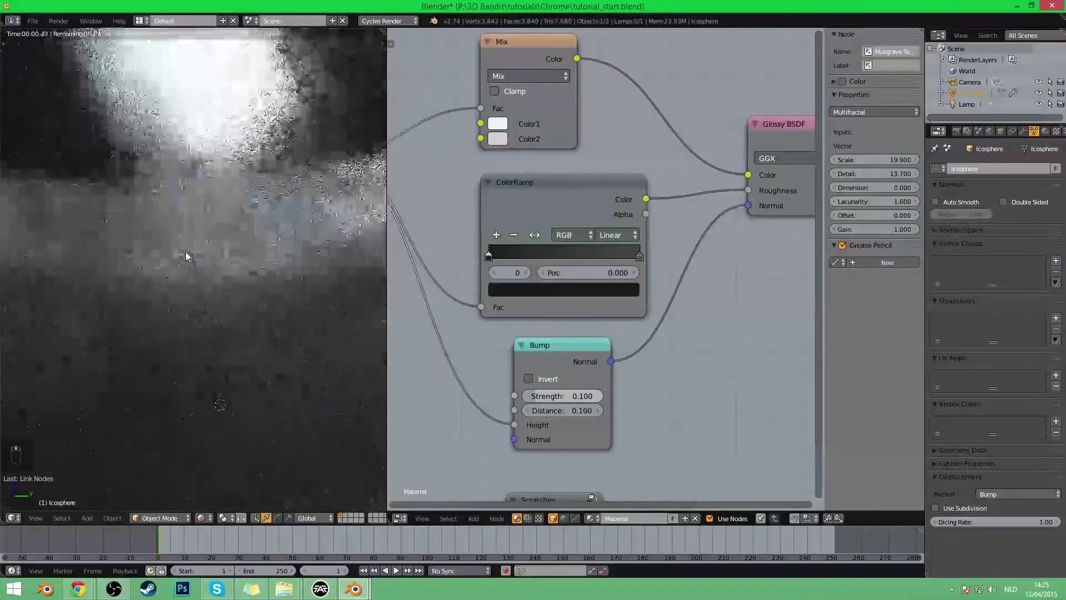
scroll(187, 255, down, 4)
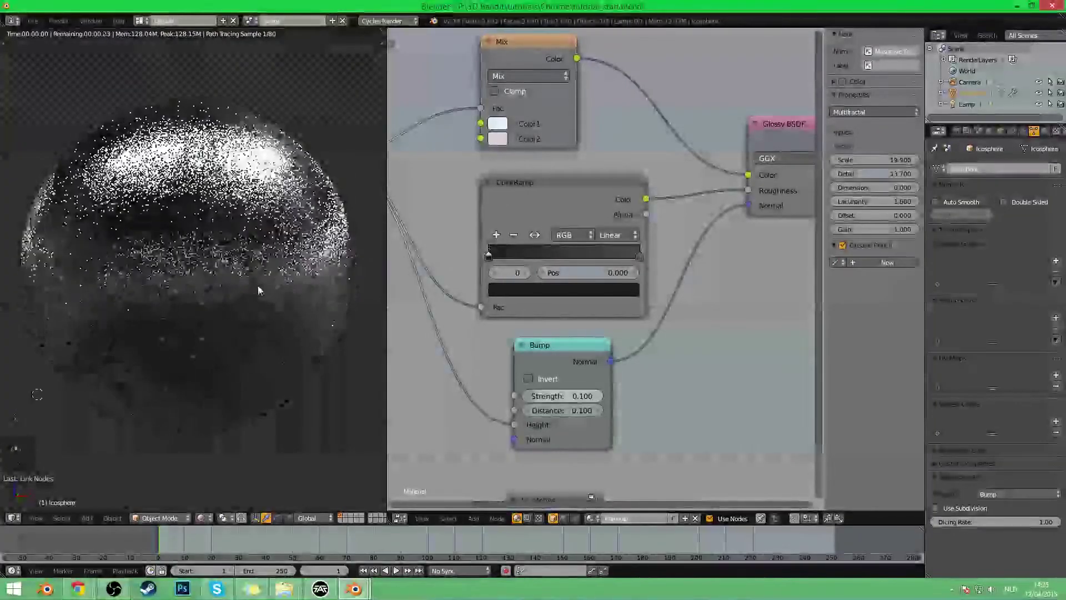
key(KP_0)
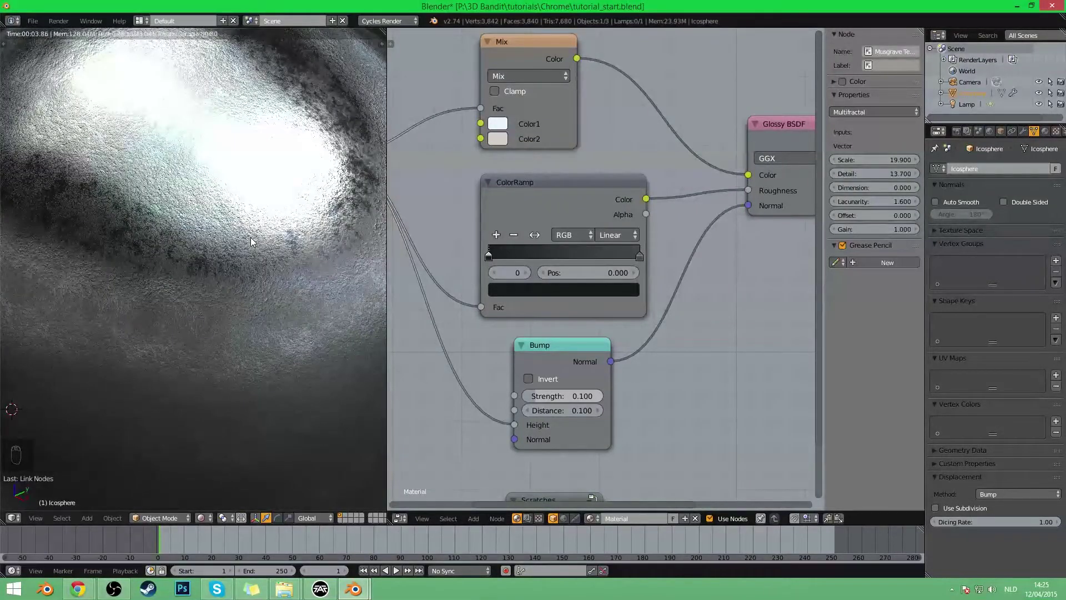
scroll(251, 237, down, 2)
- Set the Bump node's Strength to 0.03 and check the subtler relief on the sphere
middle_drag(740, 318, 570, 345)
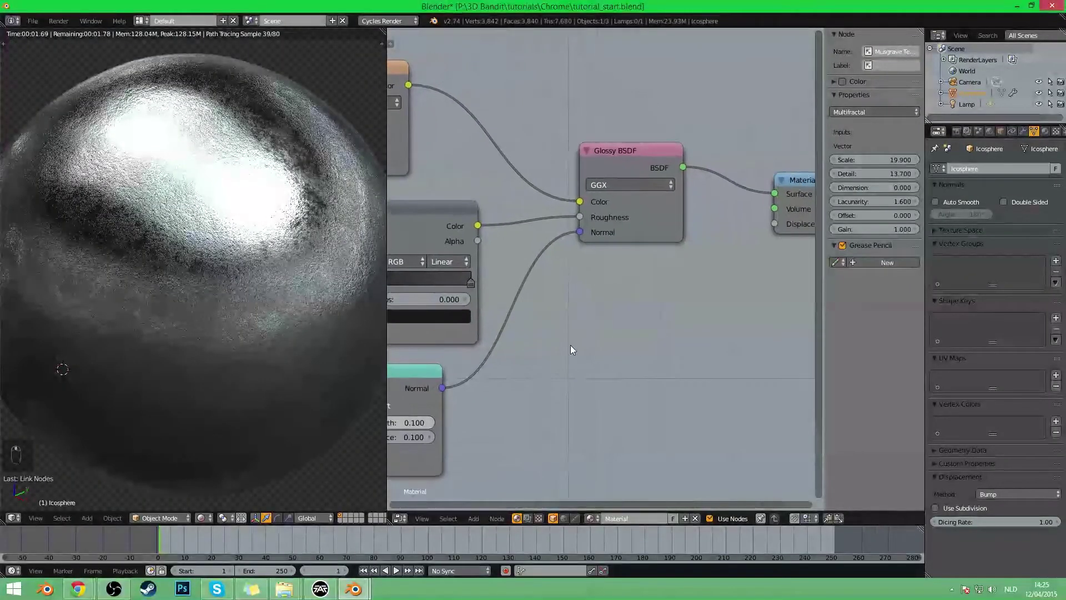
middle_drag(517, 325, 798, 309)
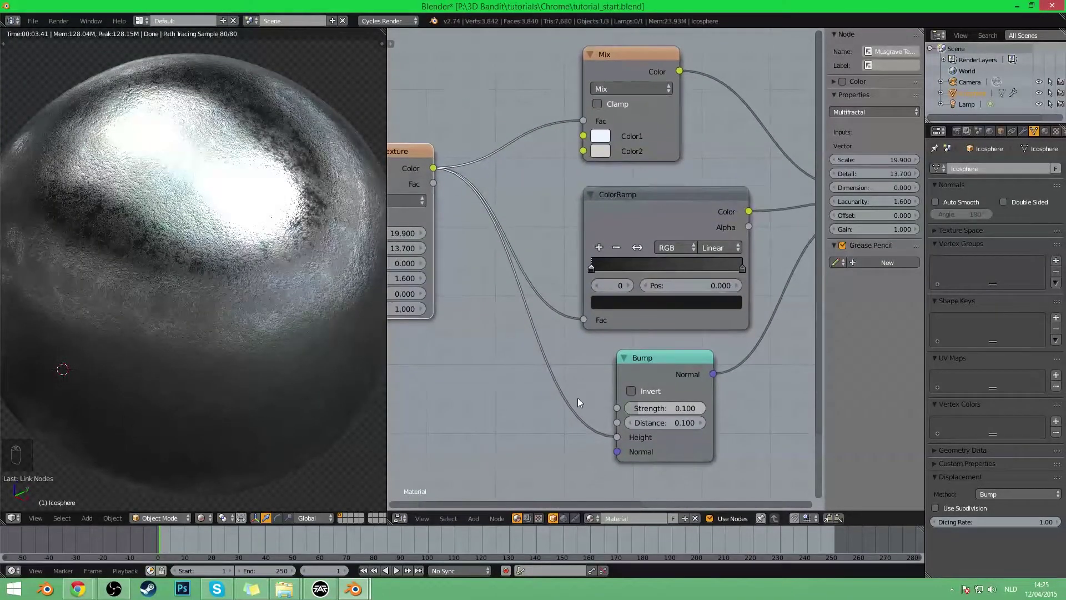
middle_drag(472, 366, 738, 352)
click(507, 395)
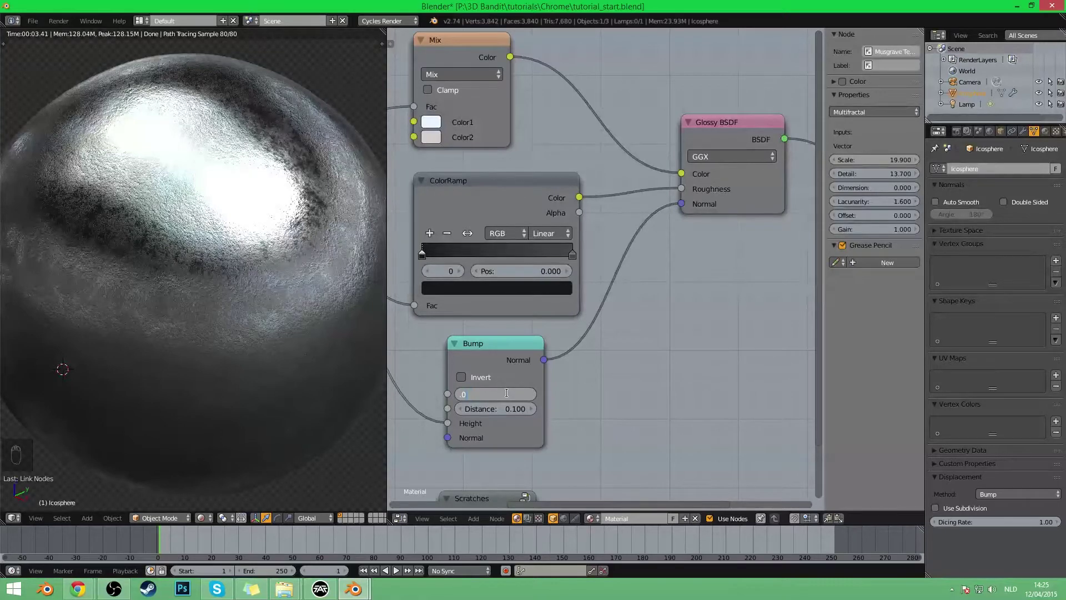
text(.03)
key(Return)
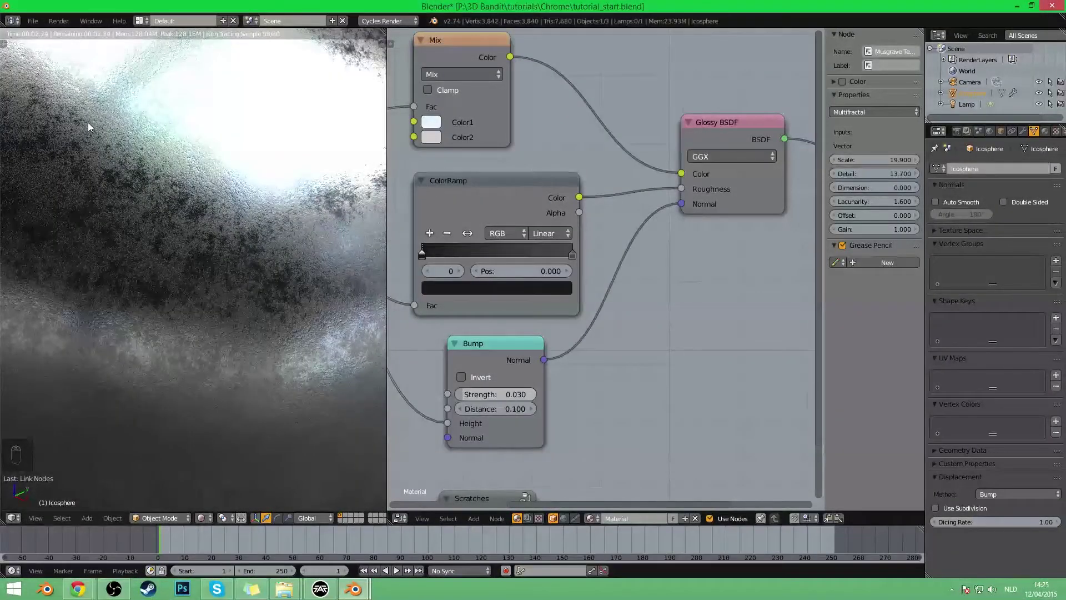
scroll(198, 149, down, 5)
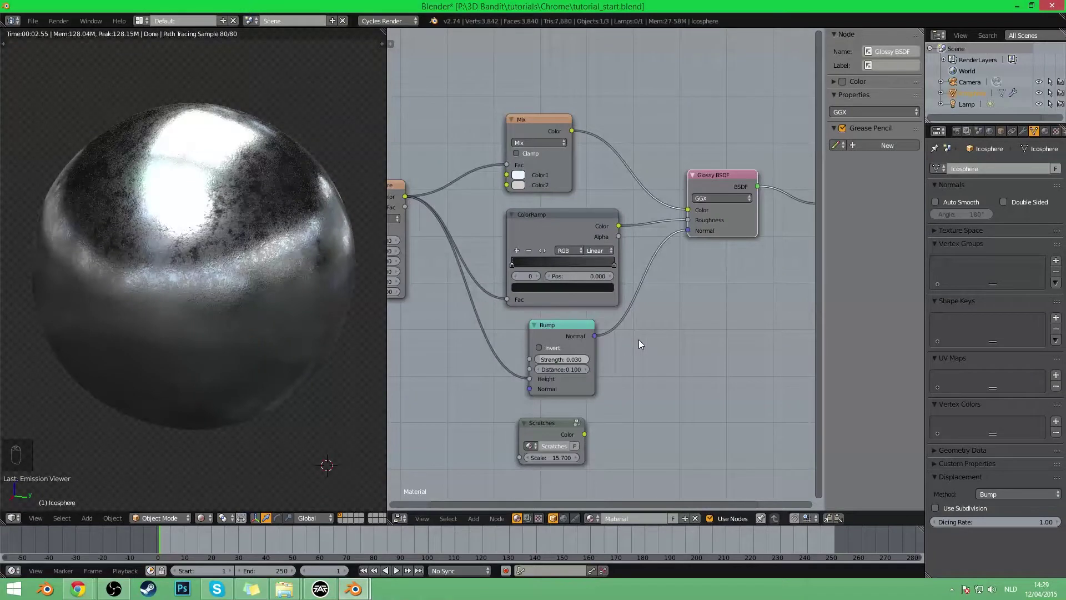
- Move the Scratches group node beside the Bump node and back below it
middle_drag(631, 388, 650, 334)
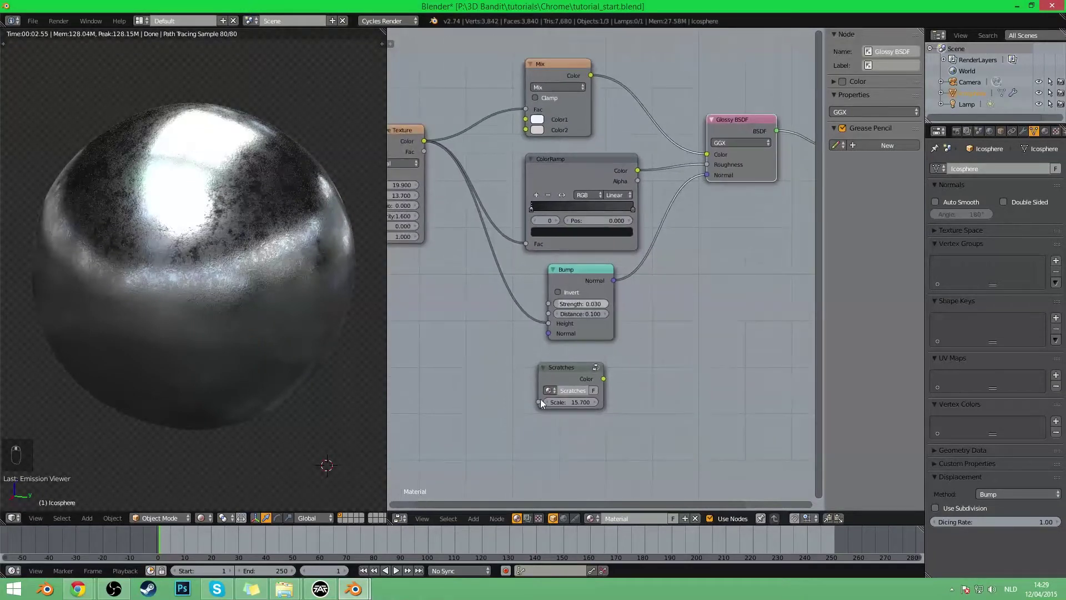
drag(560, 377, 651, 308)
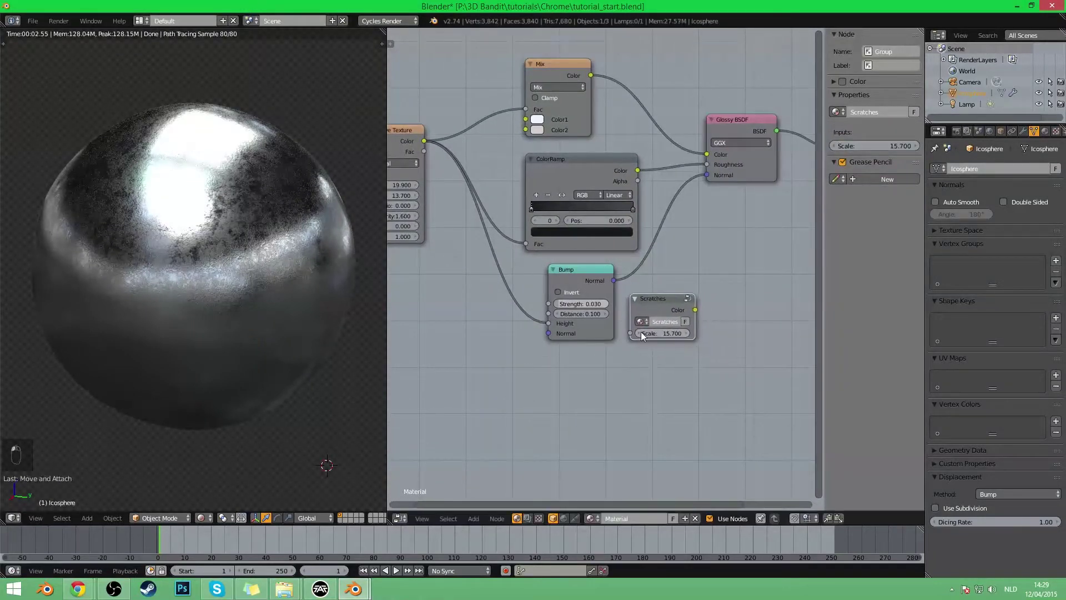
mouse_move(580, 354)
middle_down()
mouse_move(600, 335)
mouse_move(595, 352)
middle_up()
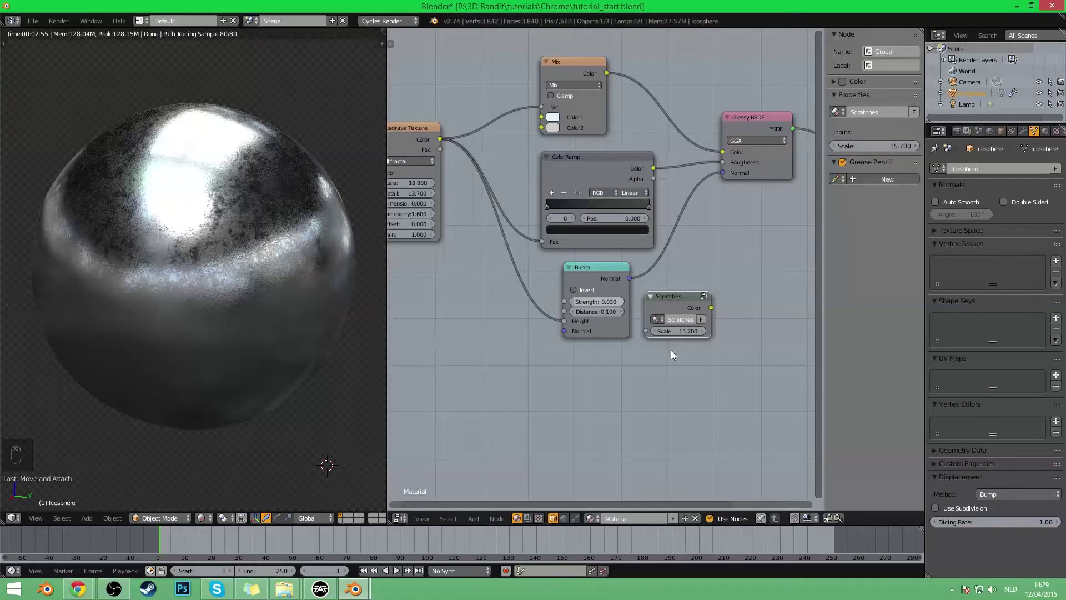
scroll(660, 336, up, 4)
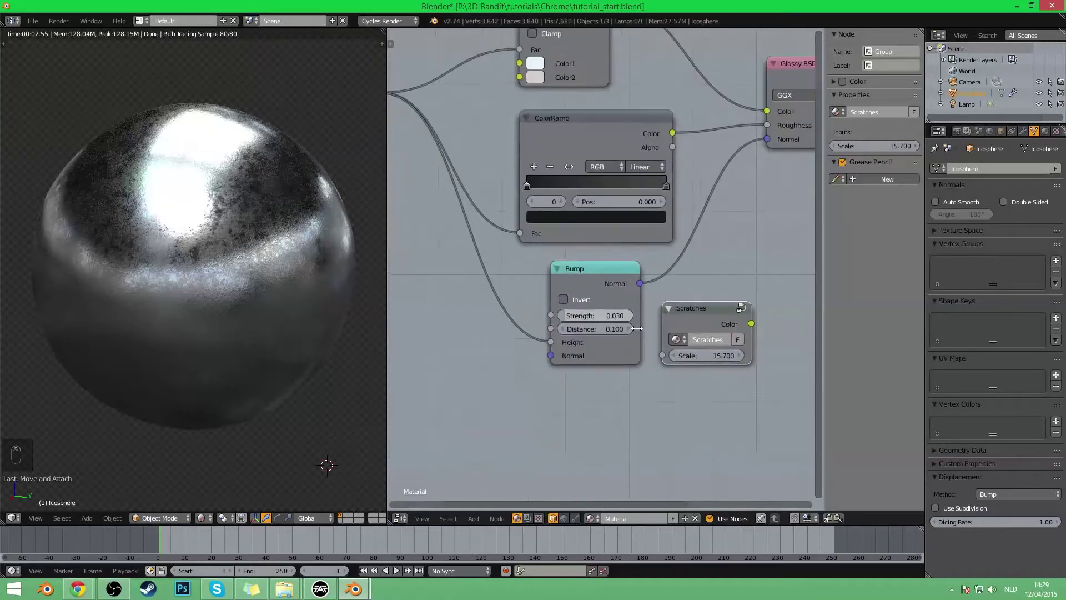
middle_drag(698, 312, 628, 347)
drag(628, 347, 645, 335)
middle_drag(640, 351, 698, 282)
scroll(689, 340, up, 1)
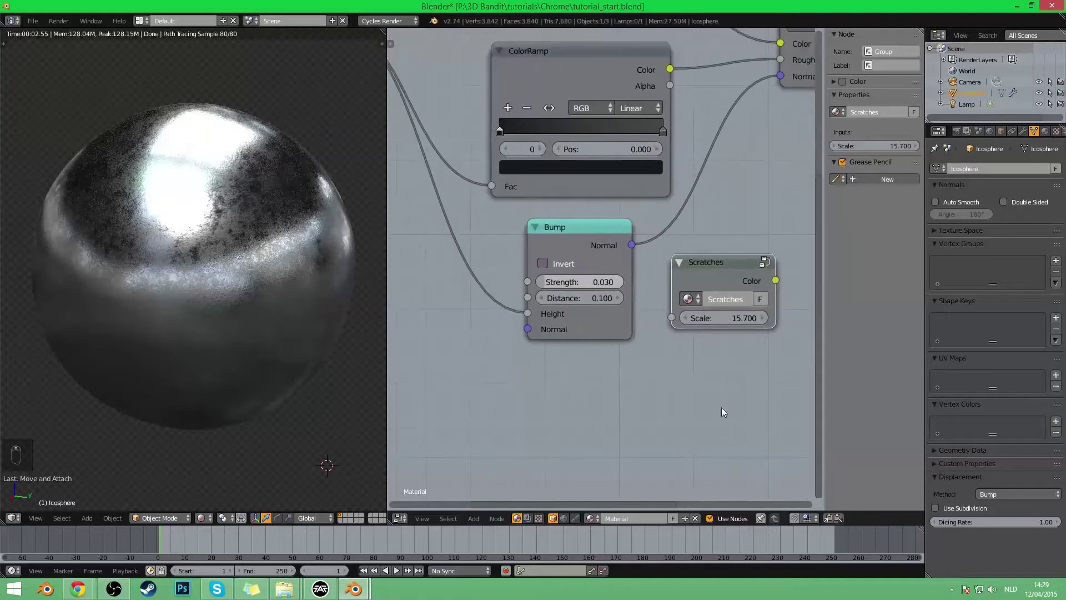
middle_drag(529, 352, 508, 307)
drag(686, 223, 556, 334)
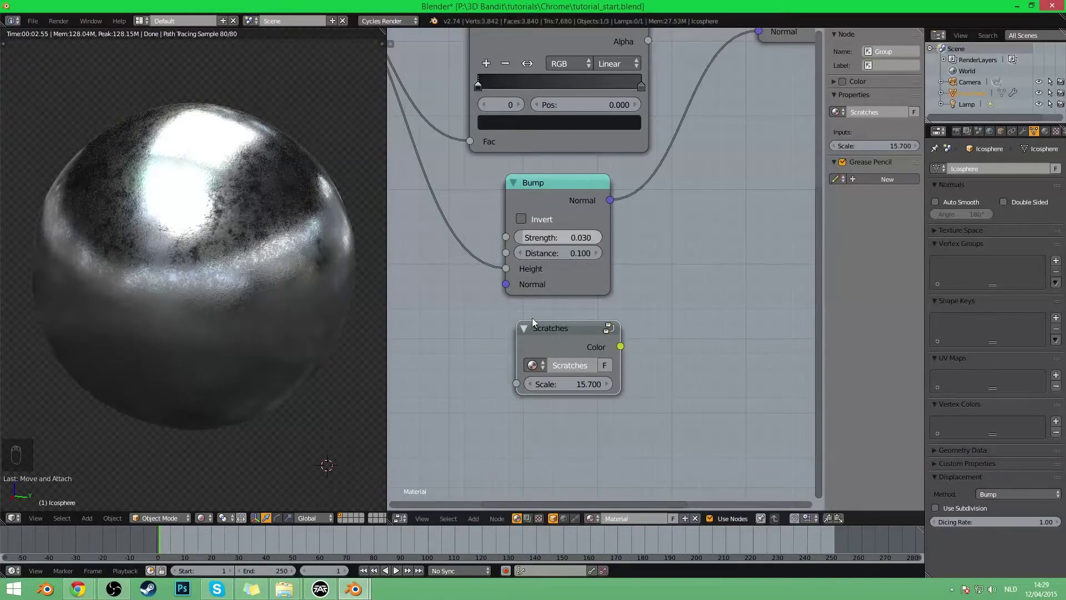
- Delete the Scratches group node below the Bump node
scroll(574, 352, down, 2)
middle_drag(574, 352, 615, 323)
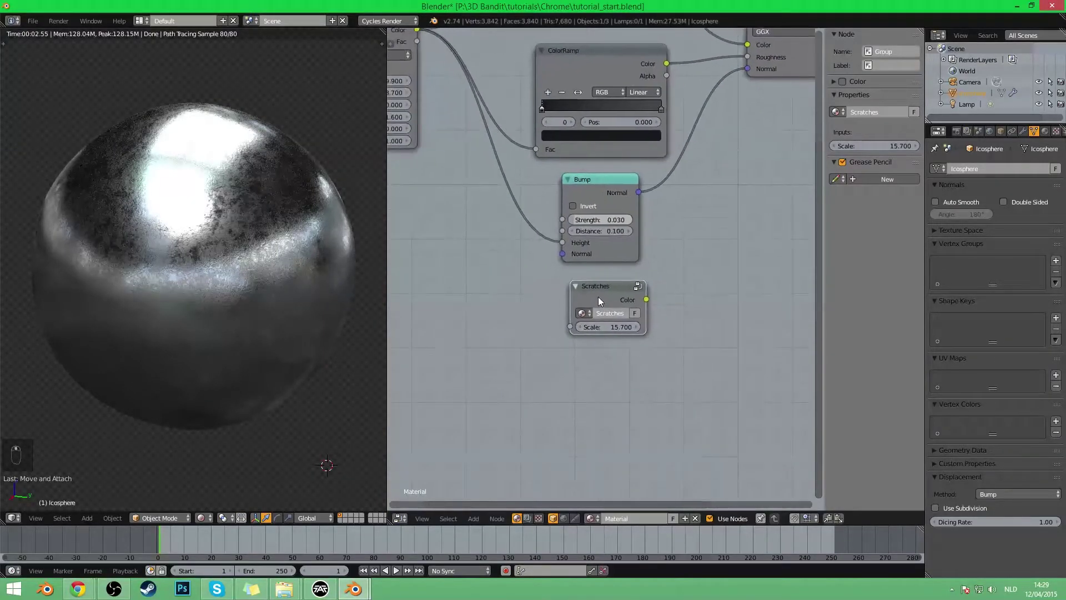
key(x)
- Add a Voronoi Texture node below the Bump node and set its coloring to Cells
middle_drag(597, 295, 613, 262)
key(shift+a)
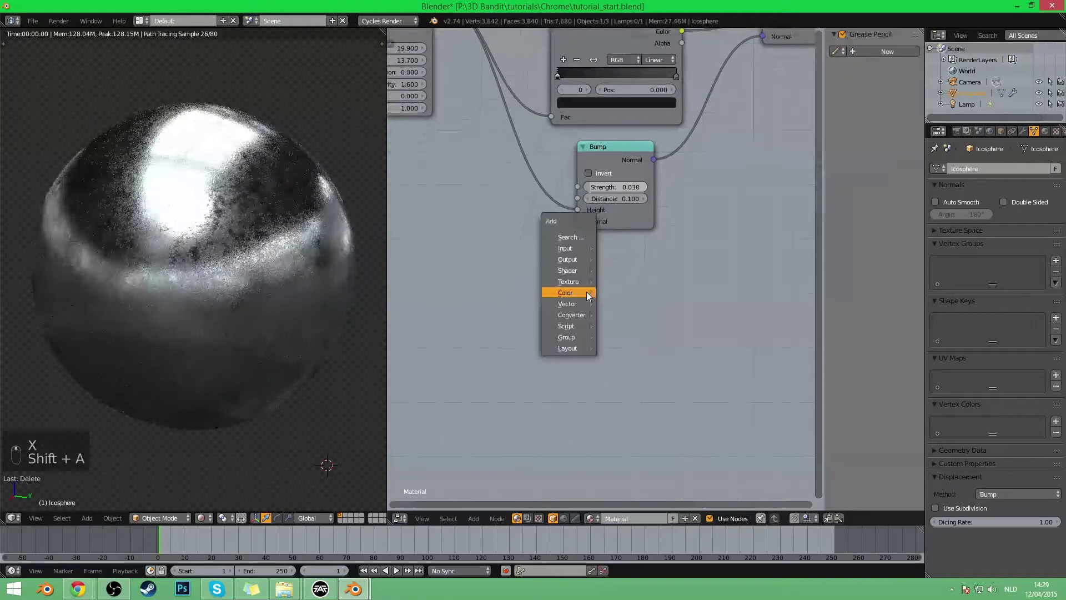
mouse_move(570, 270)
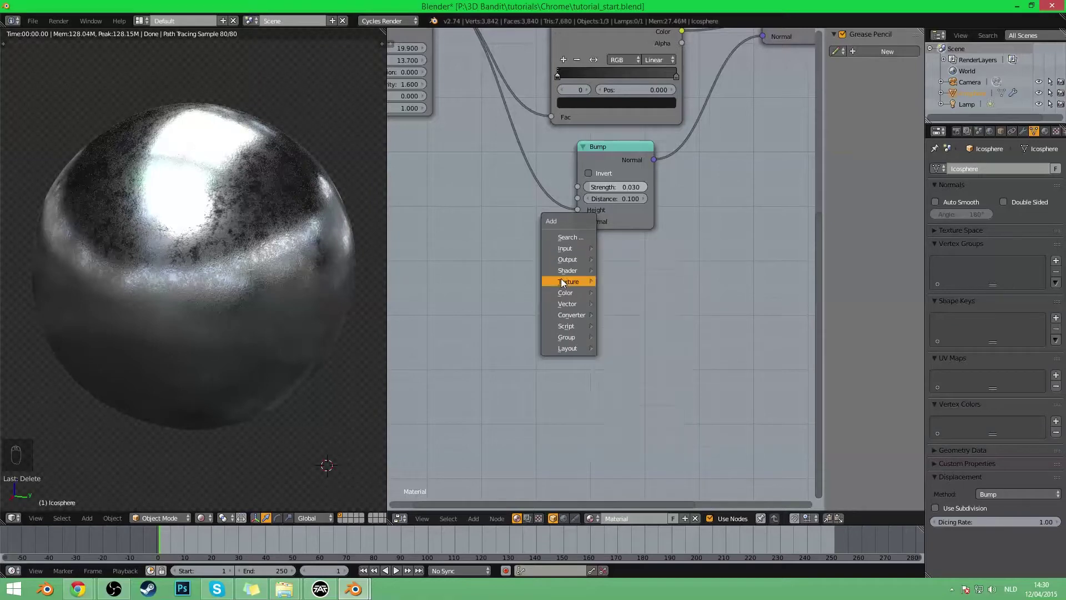
click(632, 368)
click(531, 249)
scroll(556, 272, up, 1)
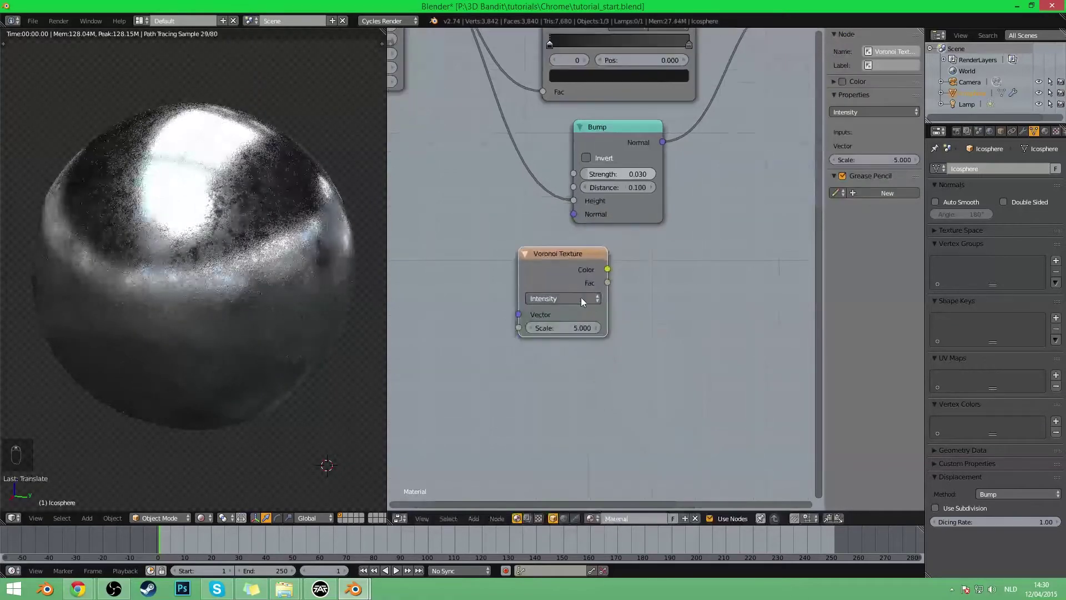
click(581, 298)
click(540, 269)
- Preview the Voronoi Texture's Fac output on the sphere and set its Scale to 10.5
scroll(610, 325, up, 1)
ctrl+shift+click(549, 271)
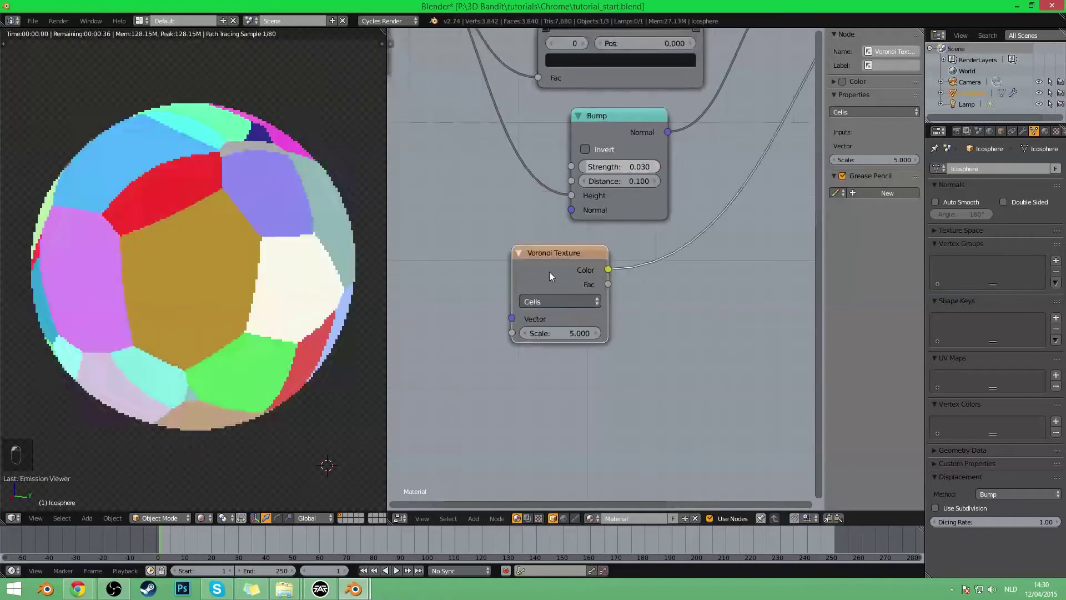
ctrl+shift+click(549, 271)
drag(560, 334, 589, 334)
- Duplicate the Voronoi Texture node below the original, preview the copy's Fac output and set its Scale to 10.51
click(552, 273)
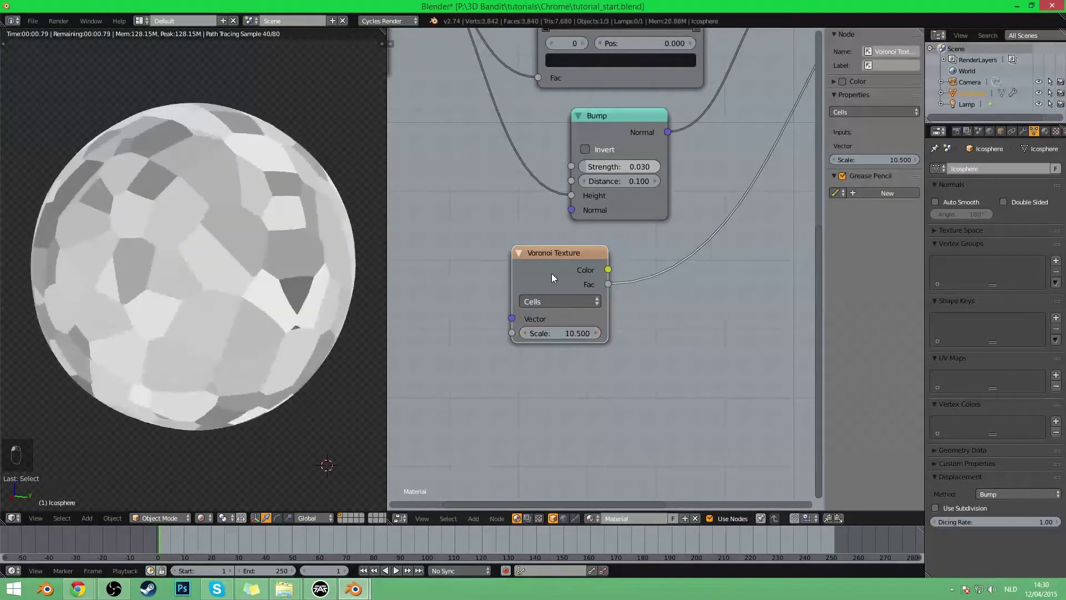
key(shift+d)
click(551, 378)
middle_drag(674, 395, 590, 358)
scroll(598, 381, up, 1)
ctrl+shift+click(527, 359)
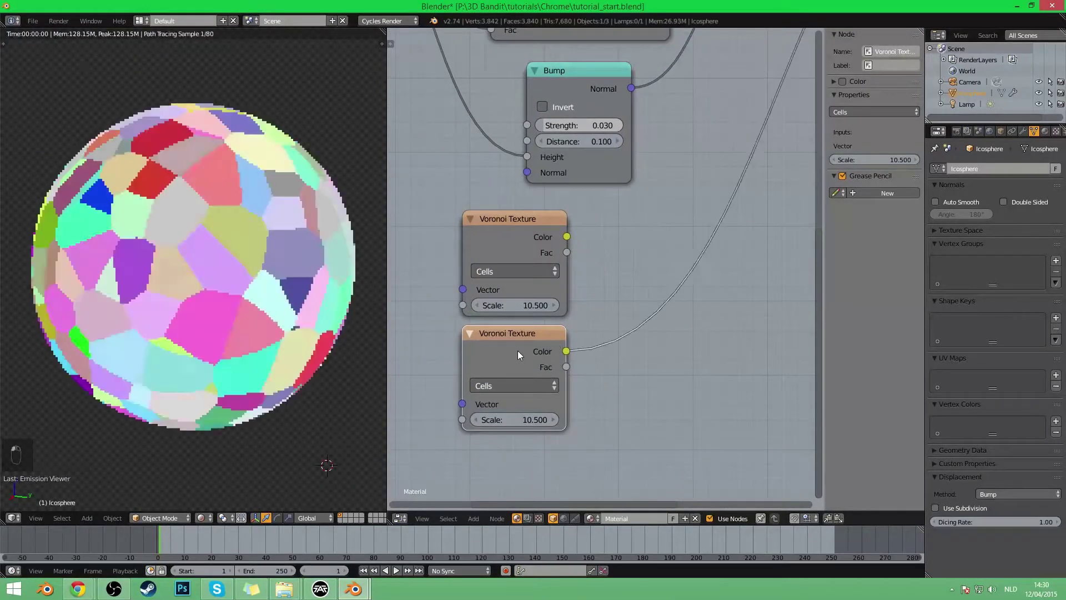
ctrl+shift+click(517, 351)
middle_drag(521, 379, 616, 355)
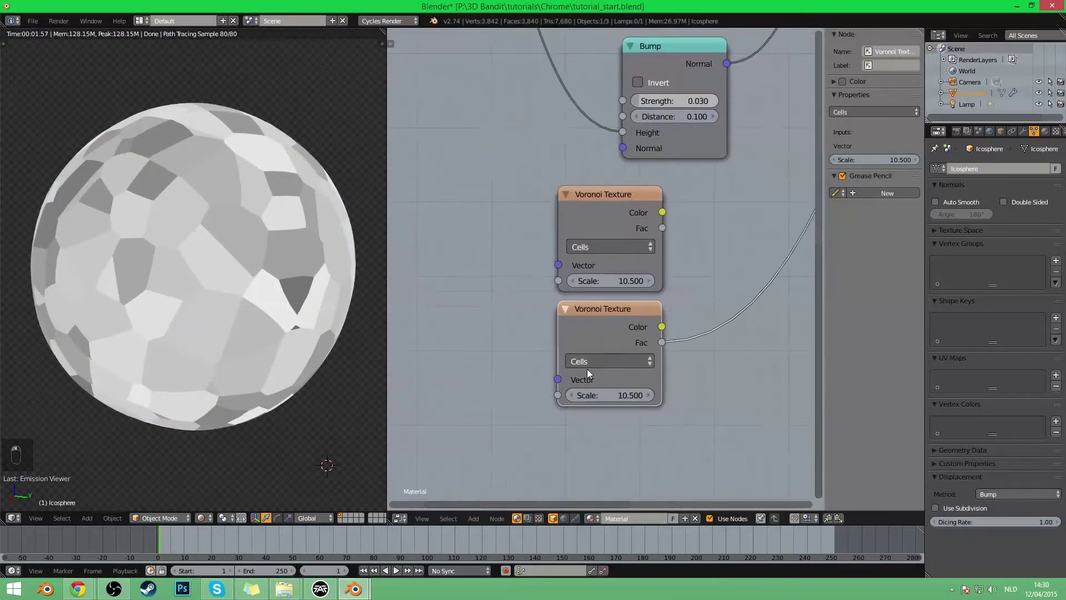
double_click(606, 395)
key(Return)
- Add a MixRGB node set to Subtract with Fac 1, taking the upper Voronoi's Fac as Color1 and the lower one's as Color2
middle_drag(515, 402, 406, 417)
scroll(612, 347, down, 4)
key(shift+z)
key(shift+a)
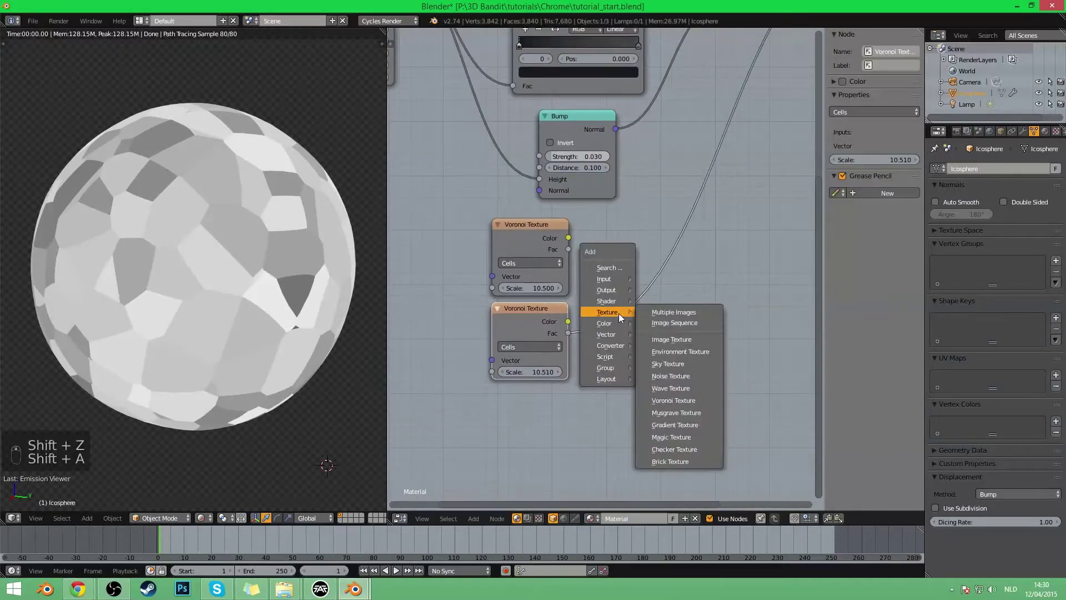
mouse_move(611, 323)
click(662, 323)
click(666, 234)
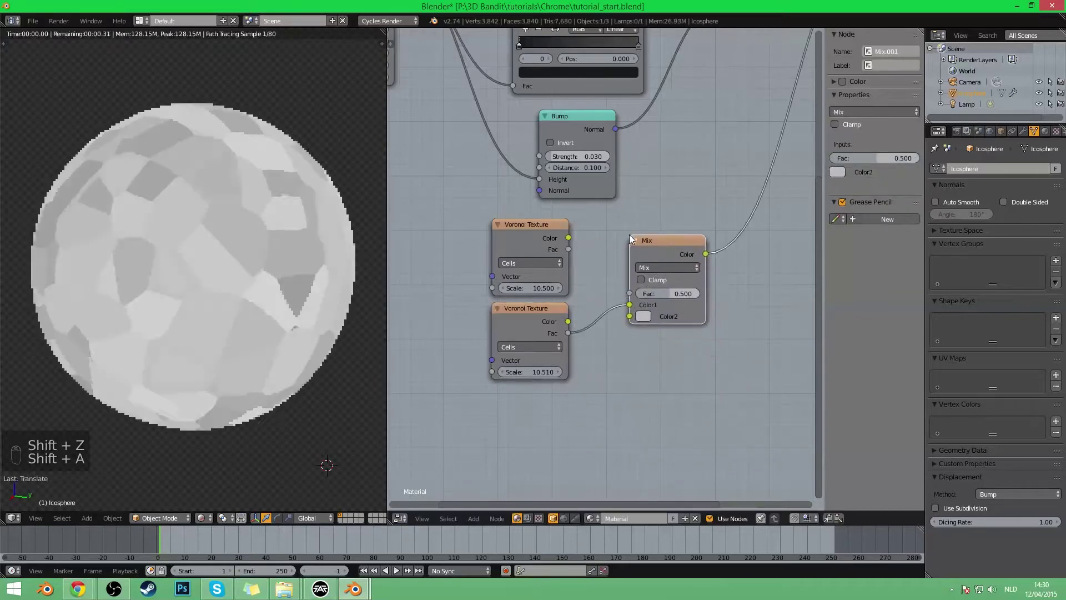
drag(568, 249, 701, 293)
click(667, 267)
click(654, 222)
middle_drag(227, 366, 201, 338)
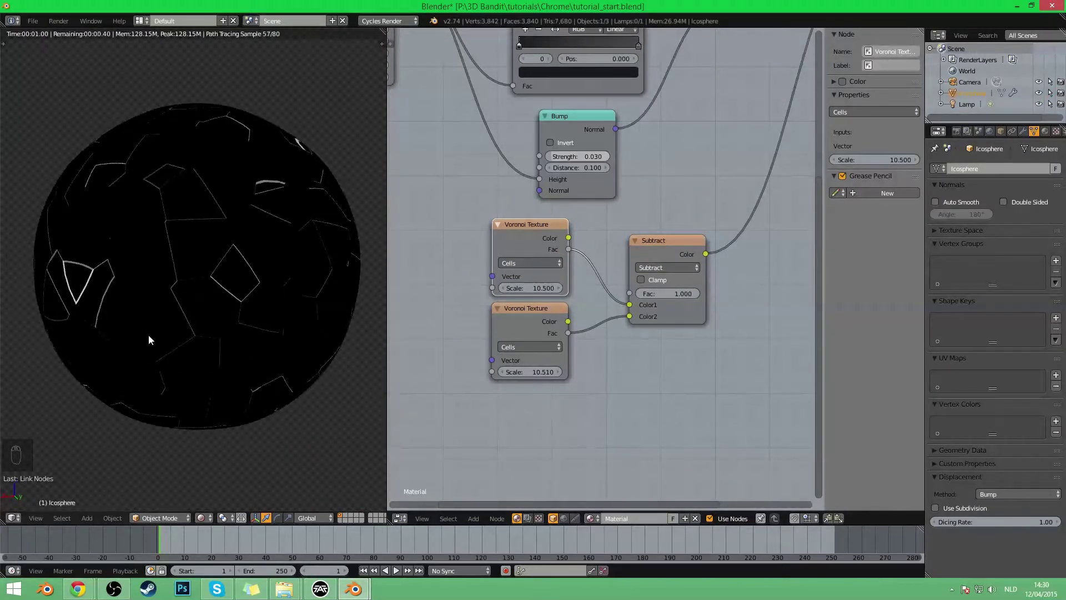
scroll(176, 344, up, 2)
middle_drag(184, 344, 378, 410)
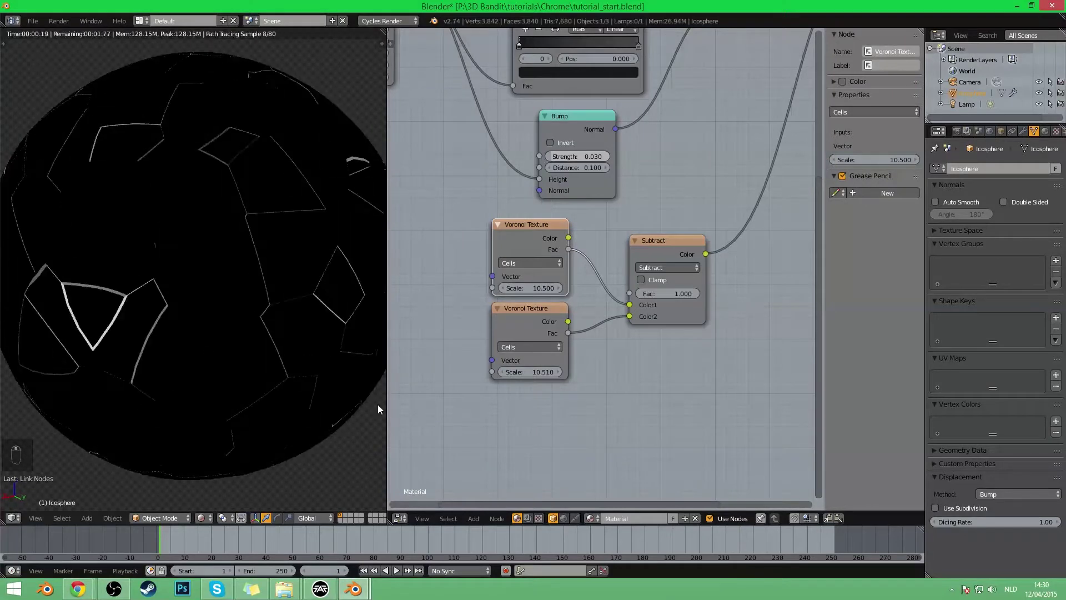
- Add a Value input node ahead of the two Voronoi Texture nodes
middle_drag(508, 429, 560, 419)
scroll(625, 345, down, 1)
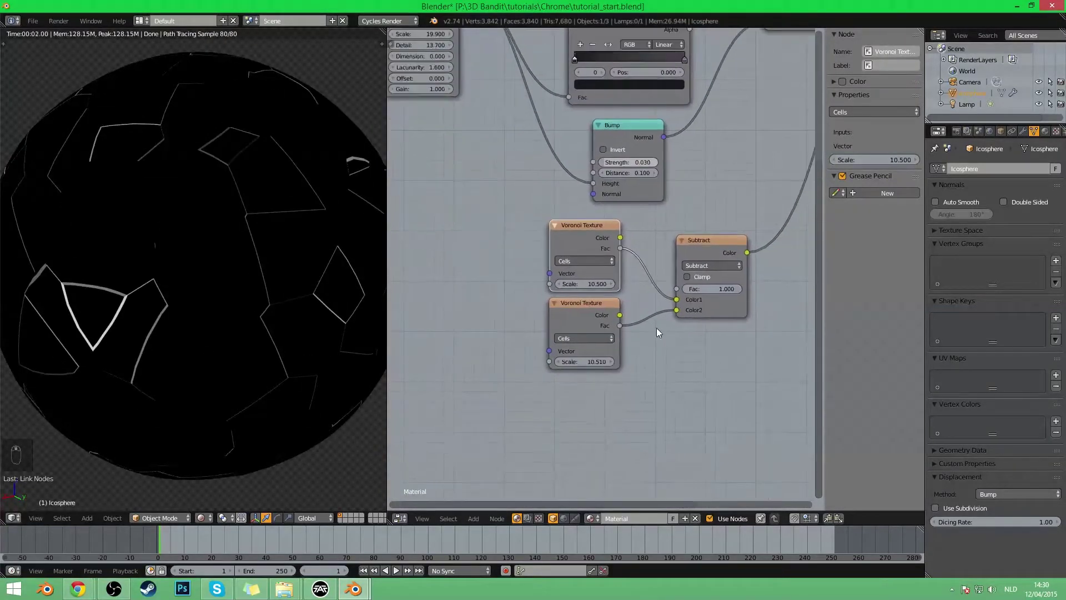
middle_drag(457, 357, 488, 368)
key(shift+a)
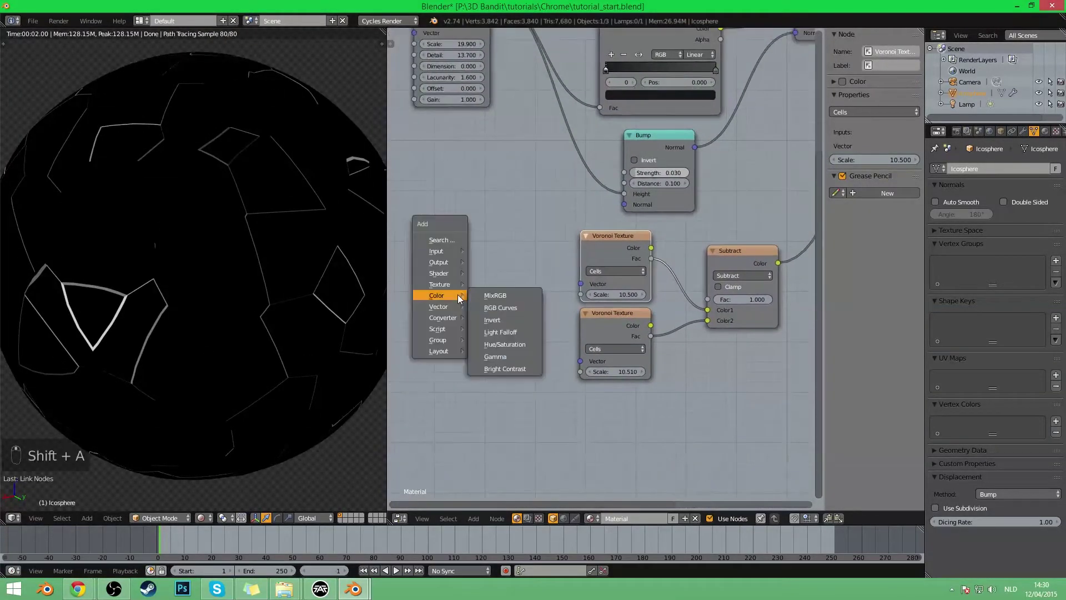
key(shift+a)
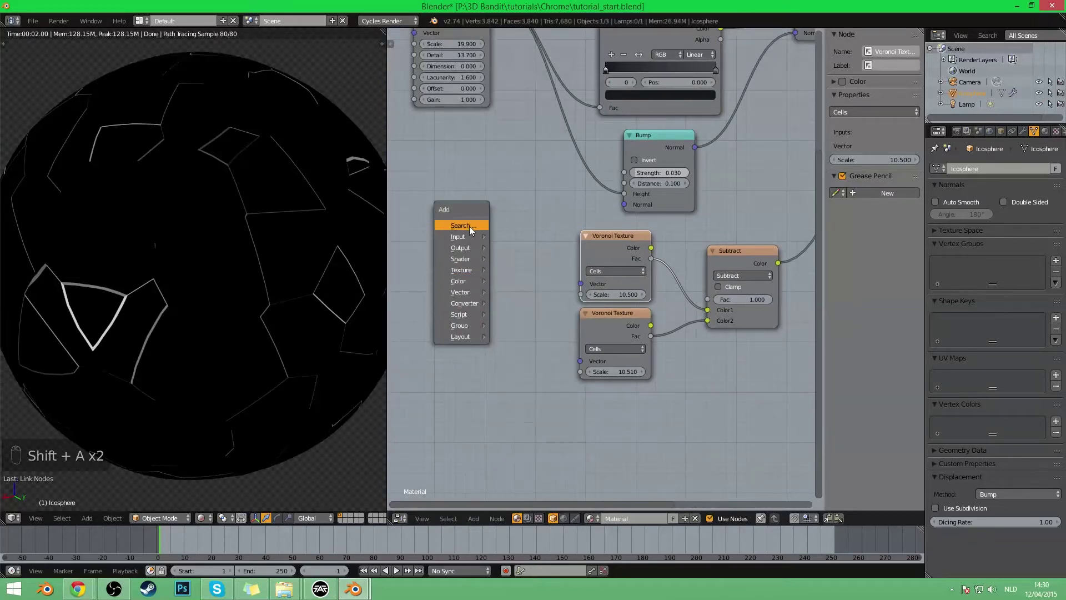
mouse_move(465, 237)
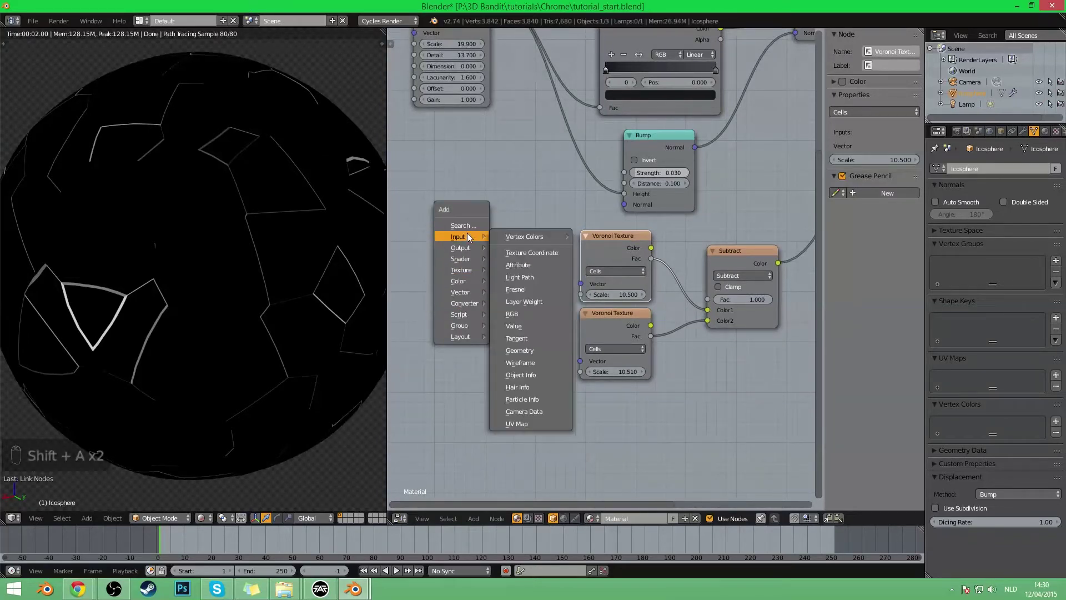
click(521, 325)
click(414, 262)
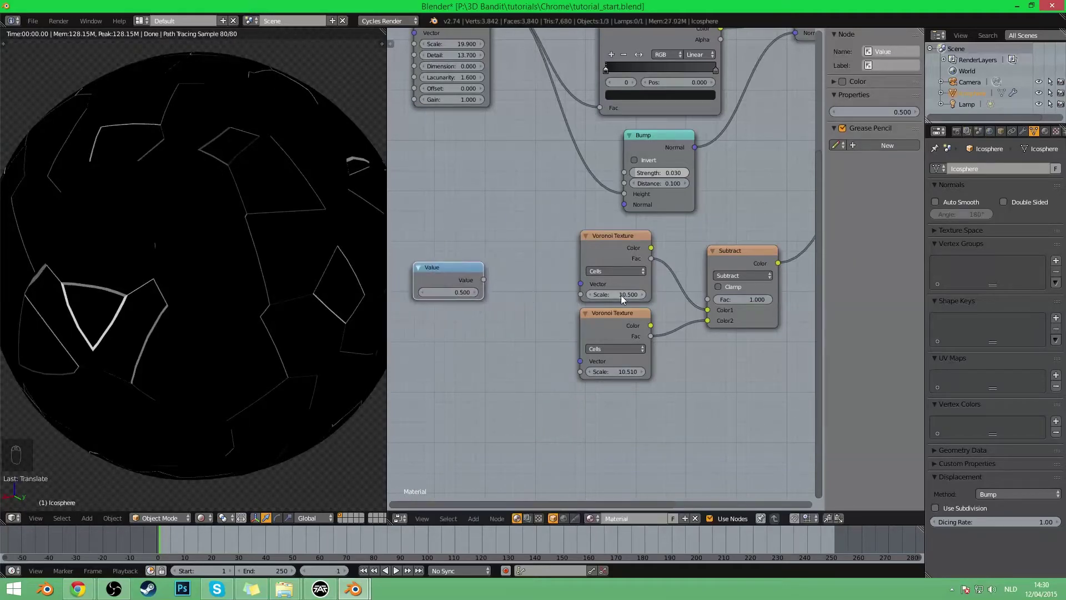
- Set the Value node to 10.5 and connect it to the Scale inputs of both Voronoi Texture nodes
key(ctrl+c)
key(ctrl+v)
drag(483, 280, 583, 295)
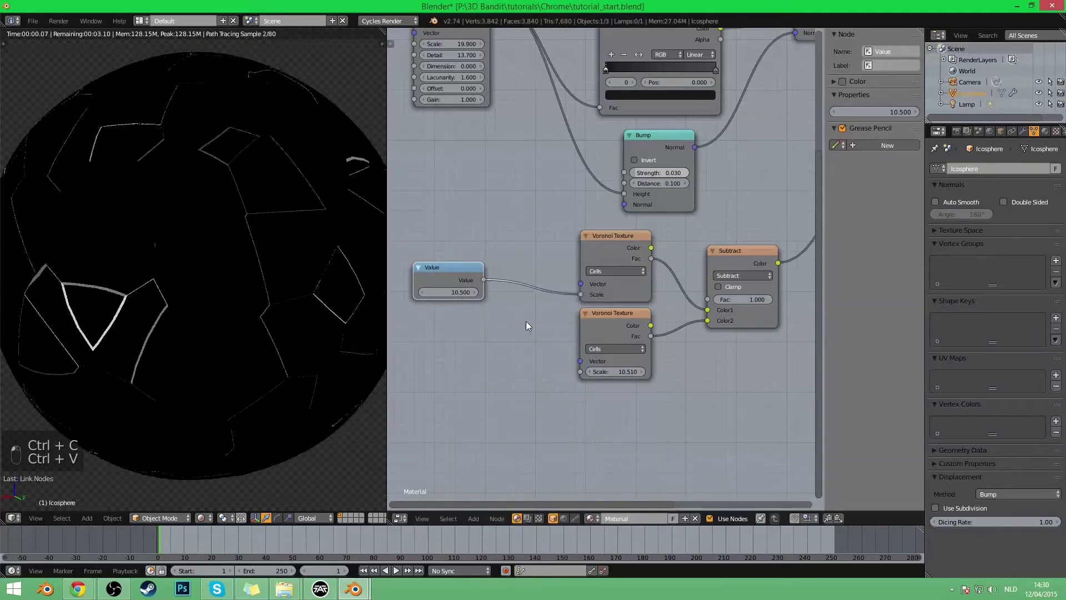
middle_drag(528, 320, 585, 305)
scroll(592, 305, up, 2)
drag(495, 266, 642, 374)
- Insert a Math node between the Value node and the lower Voronoi's Scale, set to Multiply by 1.01
key(shift+a)
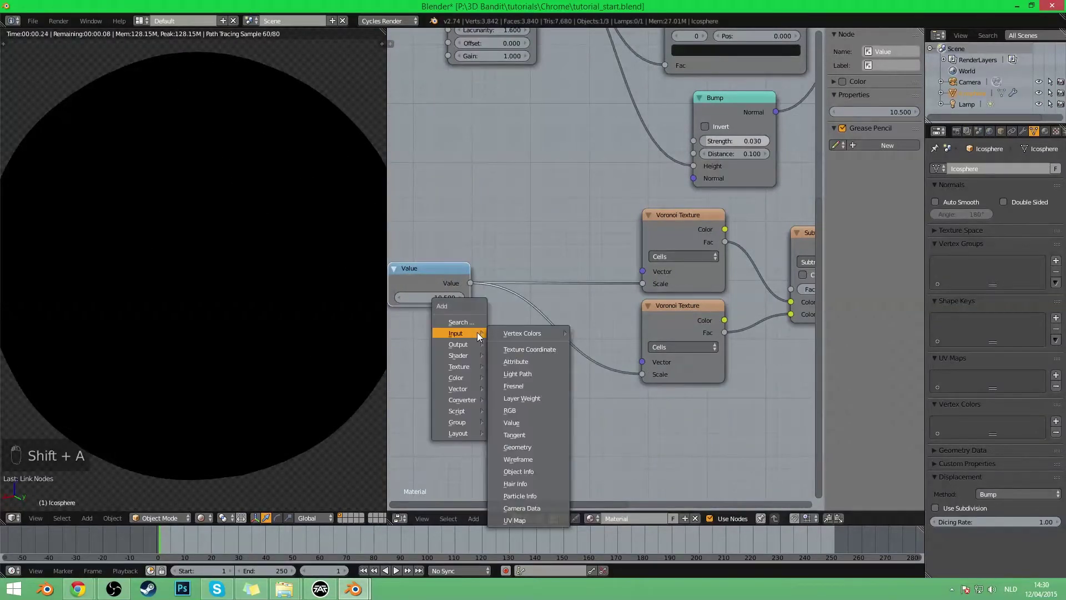
mouse_move(464, 392)
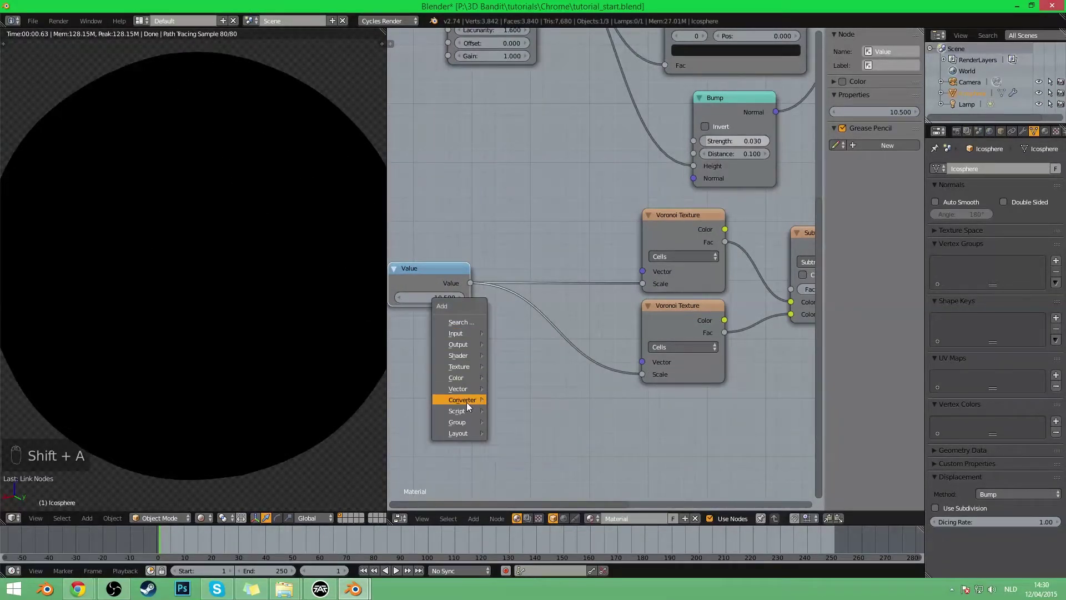
click(502, 401)
click(537, 328)
click(537, 328)
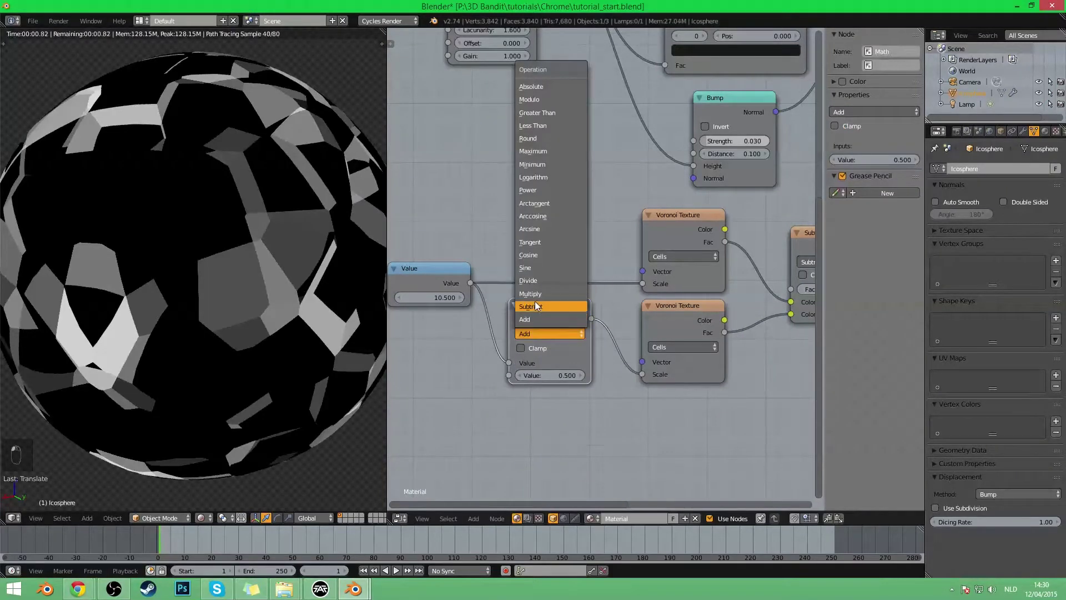
click(534, 301)
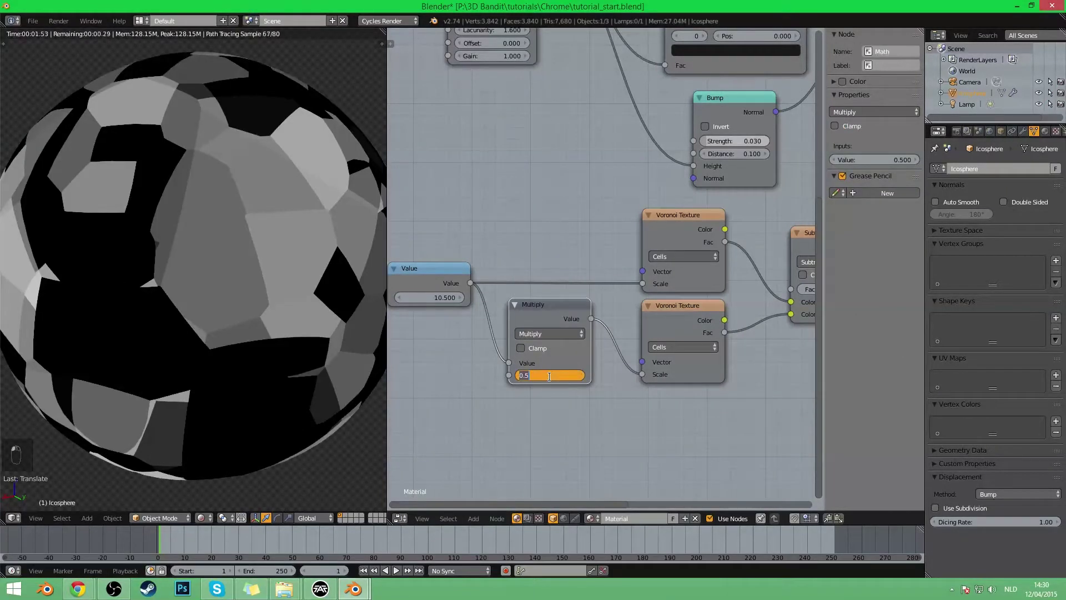
text(1.01)
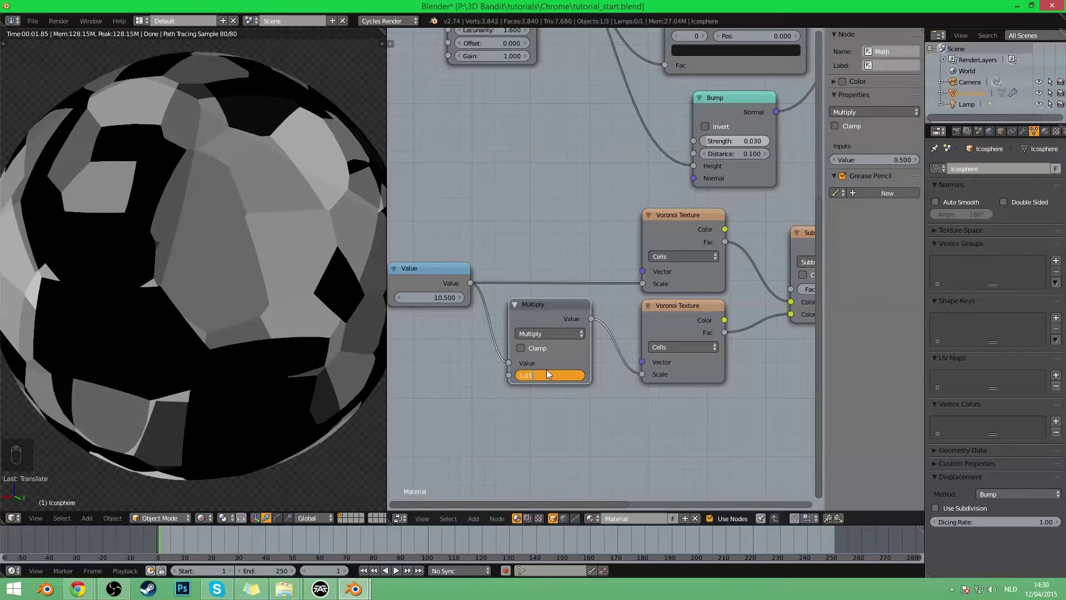
key(Return)
- Set the Multiply node's second value to 1.001 and check the thinner lines across the whole sphere
click(556, 374)
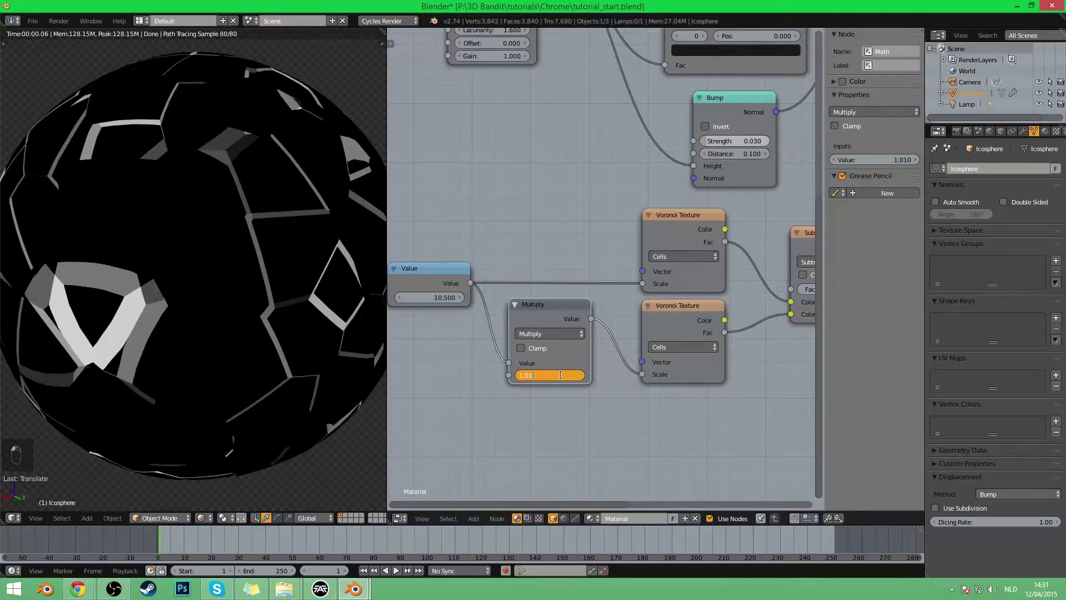
text(1.001)
key(Return)
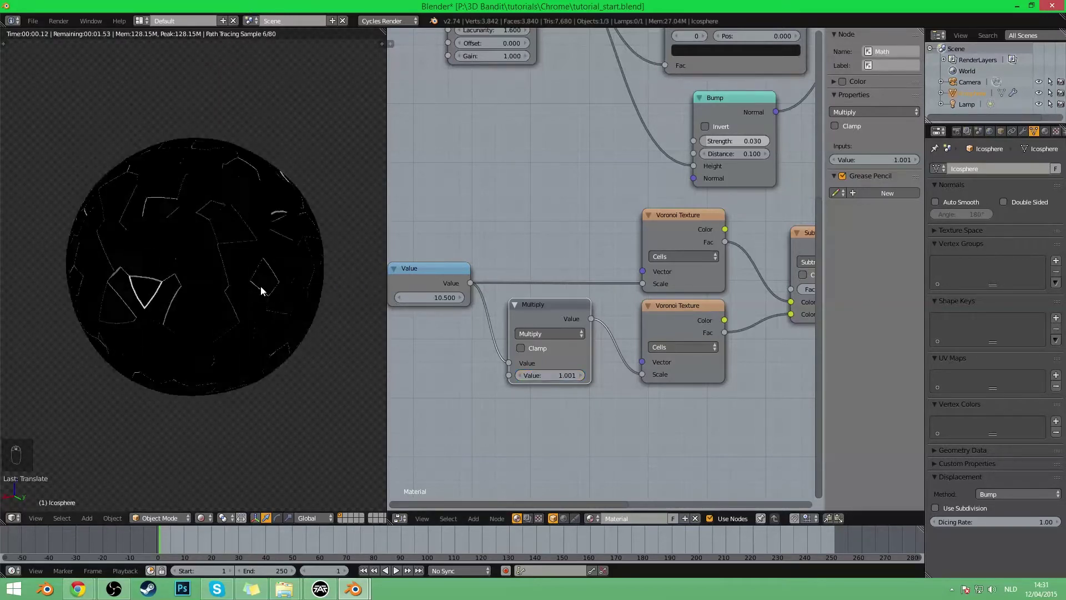
scroll(531, 414, down, 4)
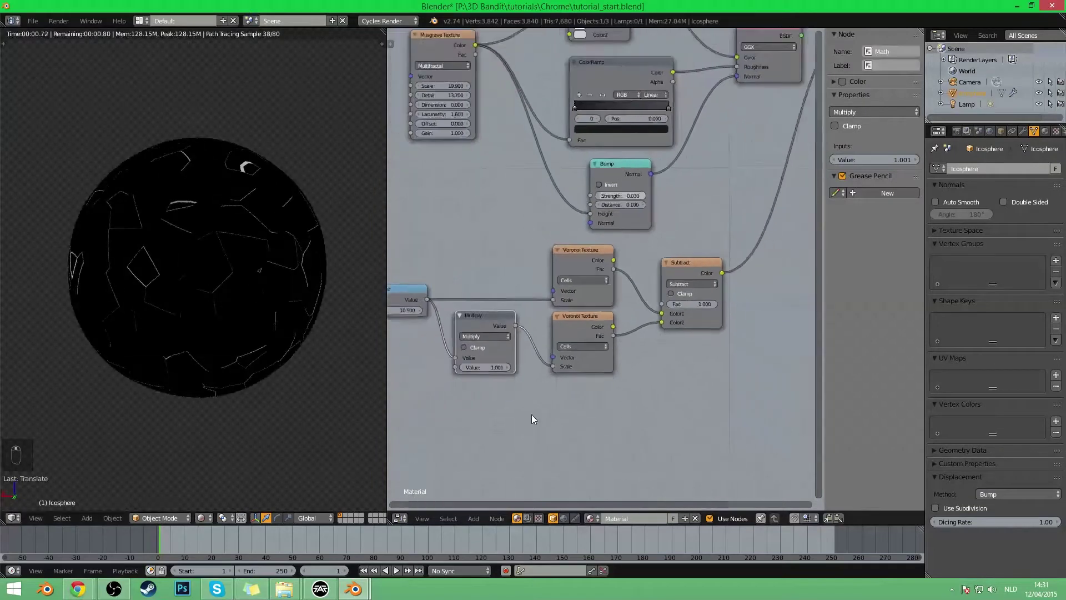
- Move the Value node slightly farther away from the Multiply node in the node layout
middle_drag(579, 344, 564, 380)
scroll(702, 328, up, 3)
middle_drag(700, 328, 707, 319)
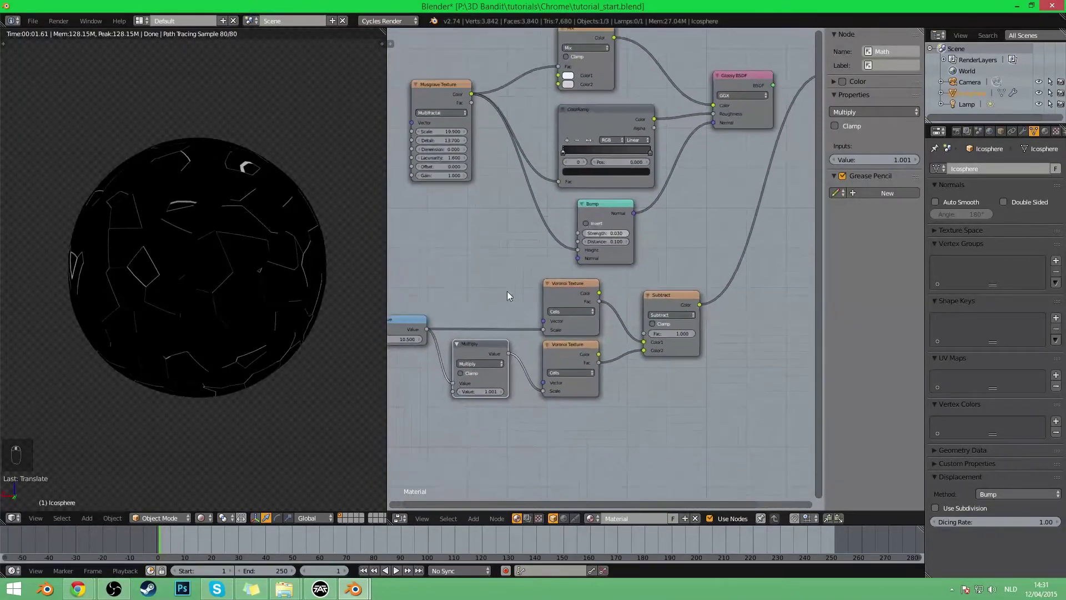
middle_drag(605, 348, 640, 346)
drag(443, 328, 424, 325)
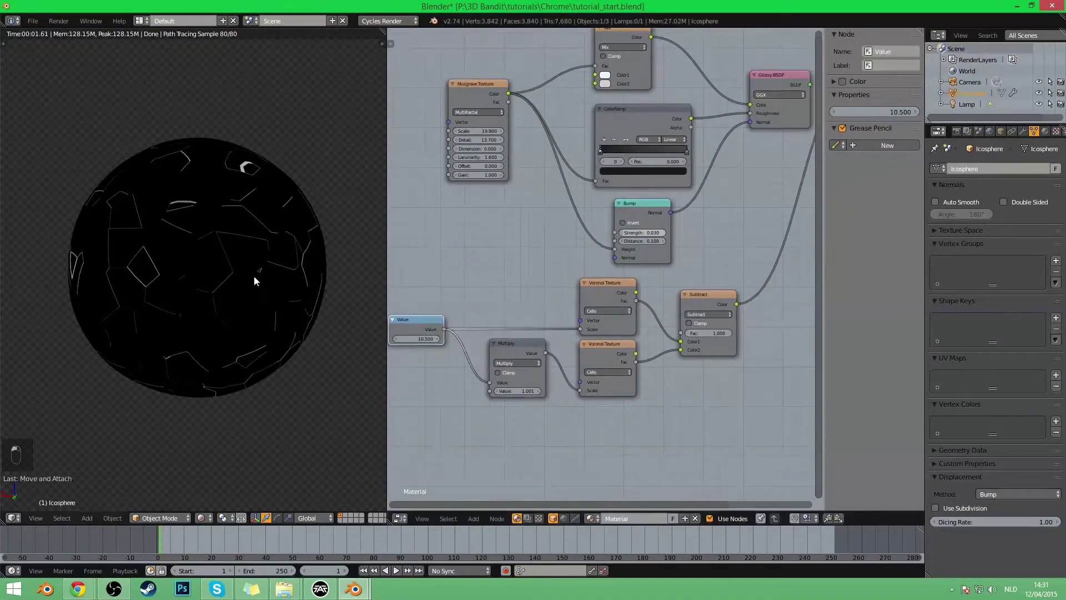
mouse_move(460, 352)
middle_down()
mouse_move(416, 350)
mouse_move(448, 347)
middle_up()
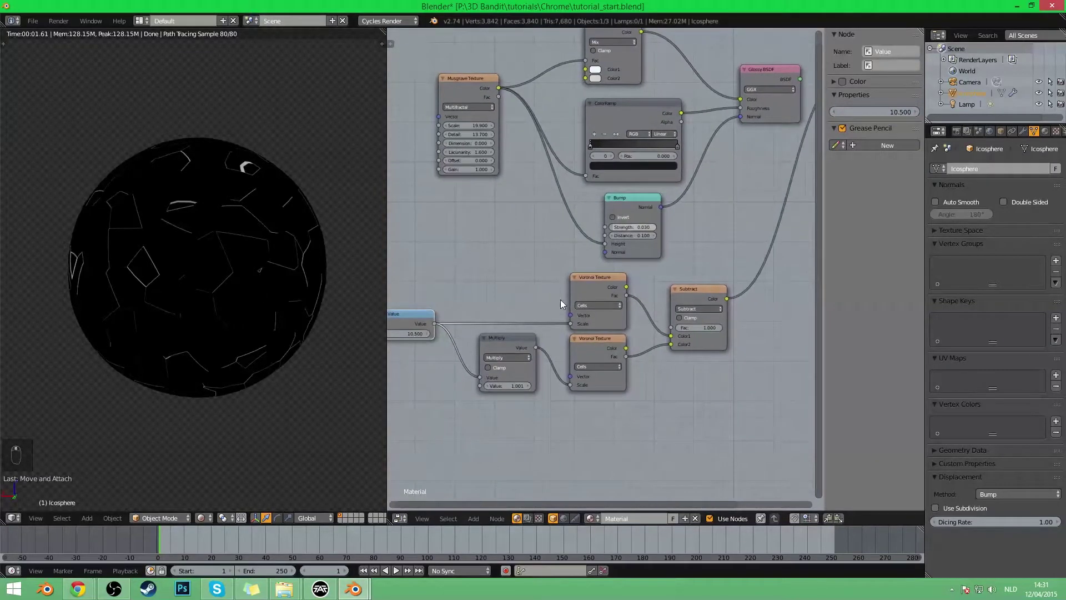
- Combine the Multiply, both Voronoi Texture and the Subtract nodes into one node group
middle_drag(519, 312, 505, 319)
key(a)
key(b)
drag(462, 286, 686, 429)
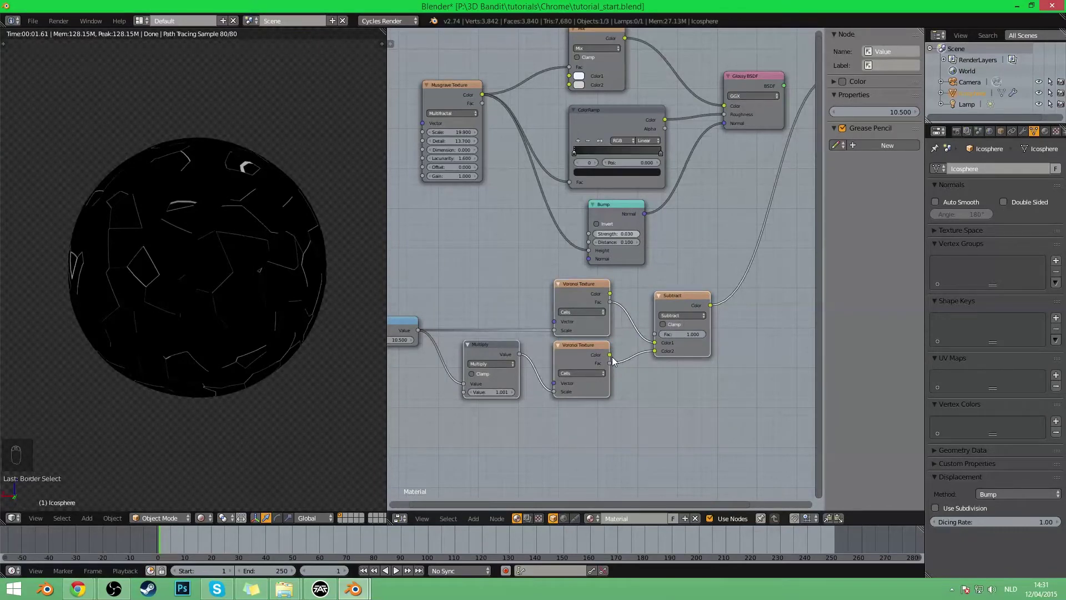
key(ctrl+g)
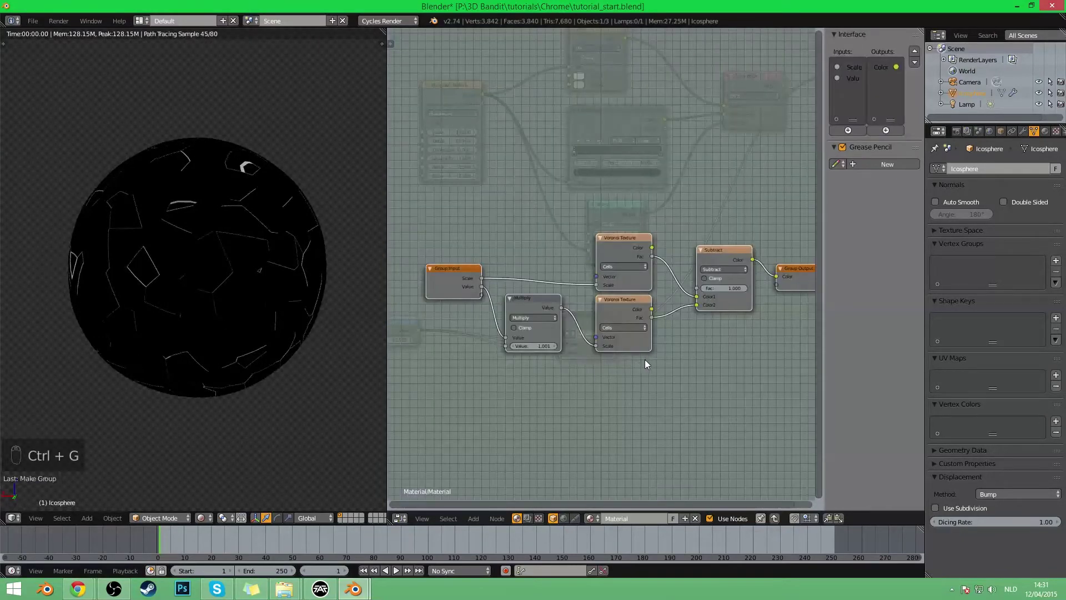
middle_drag(573, 268, 592, 270)
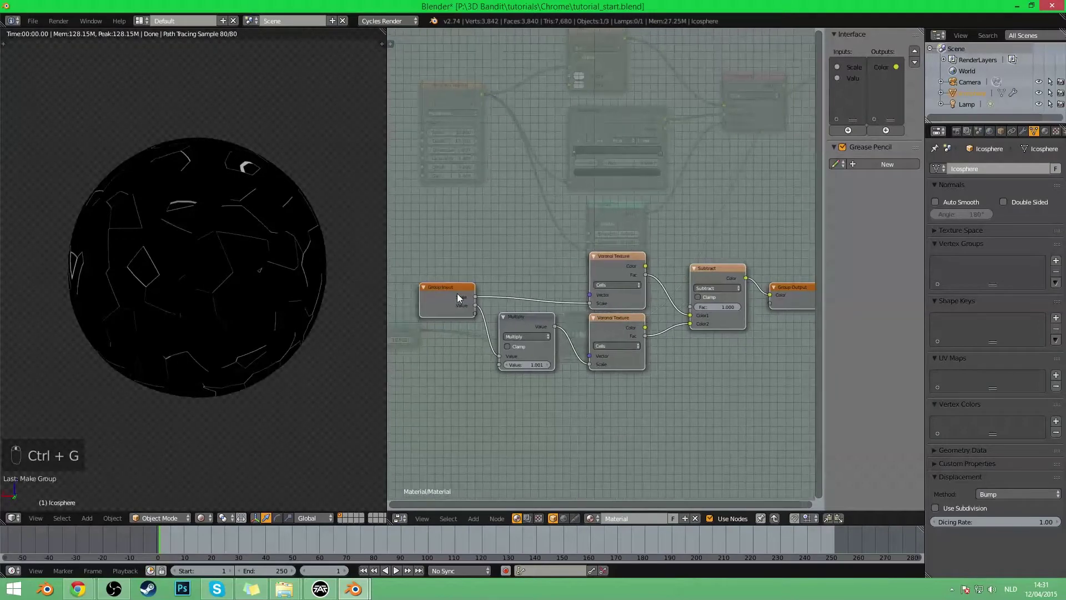
- Remove the redundant Value input from the group interface and connect the Group Input's Scale to the Multiply node's first value
drag(448, 286, 429, 286)
middle_drag(542, 326, 562, 316)
scroll(562, 315, up, 2)
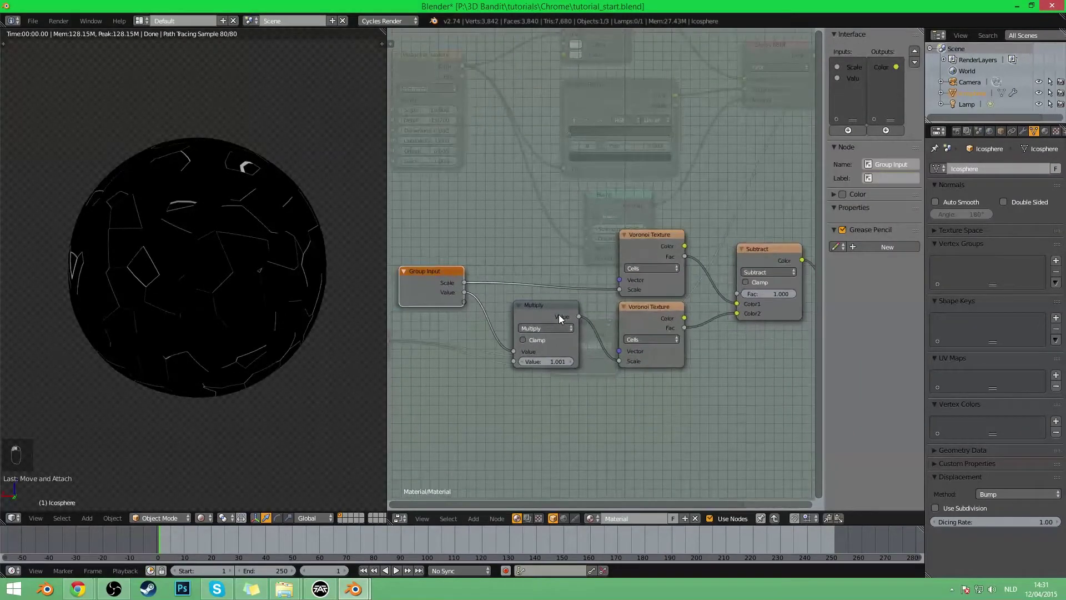
click(849, 78)
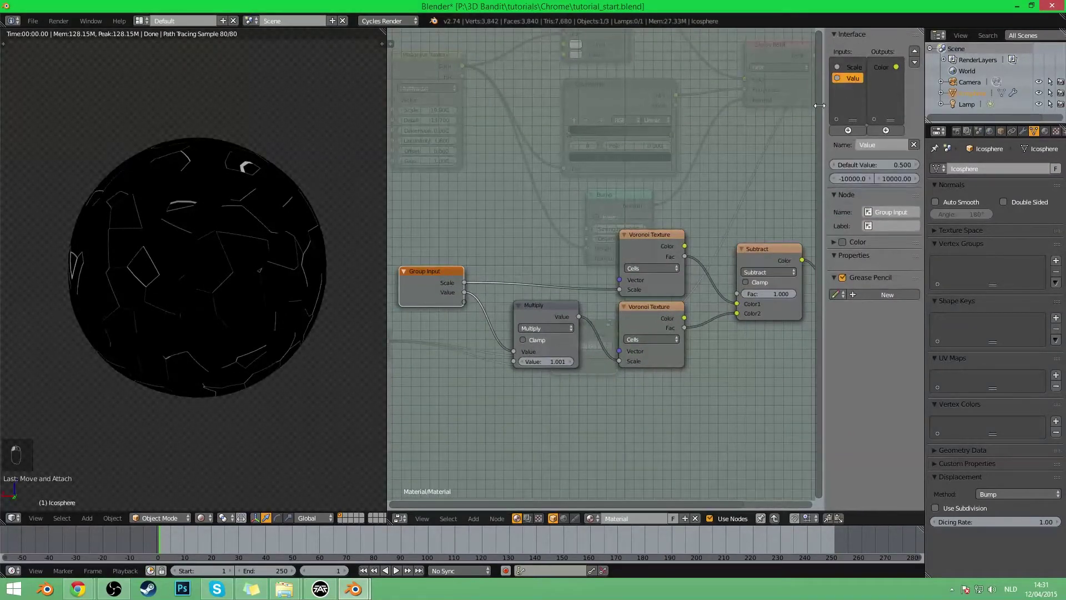
drag(820, 106, 799, 106)
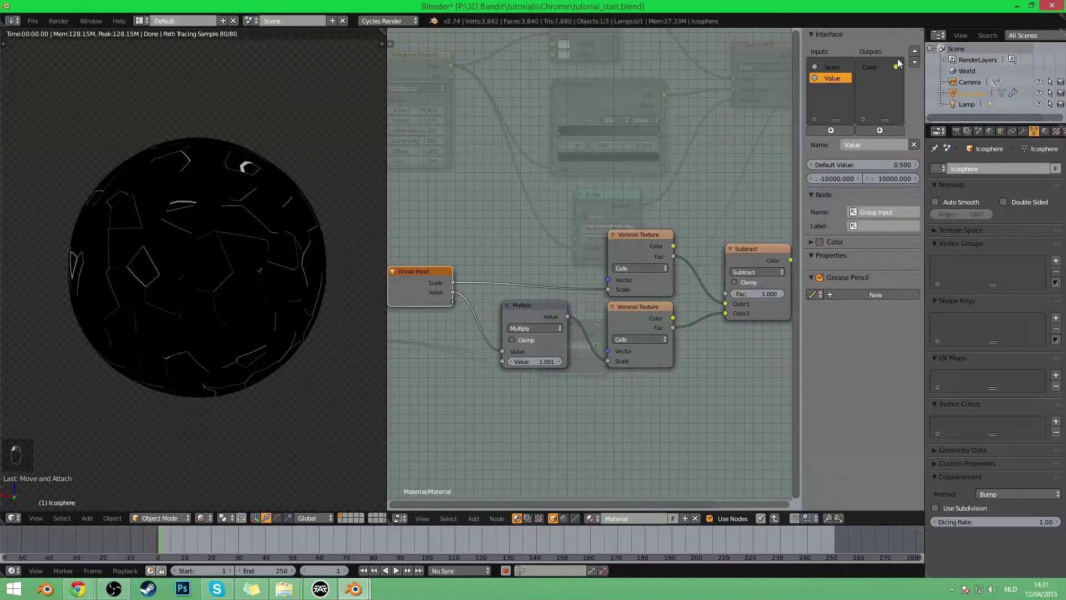
click(913, 144)
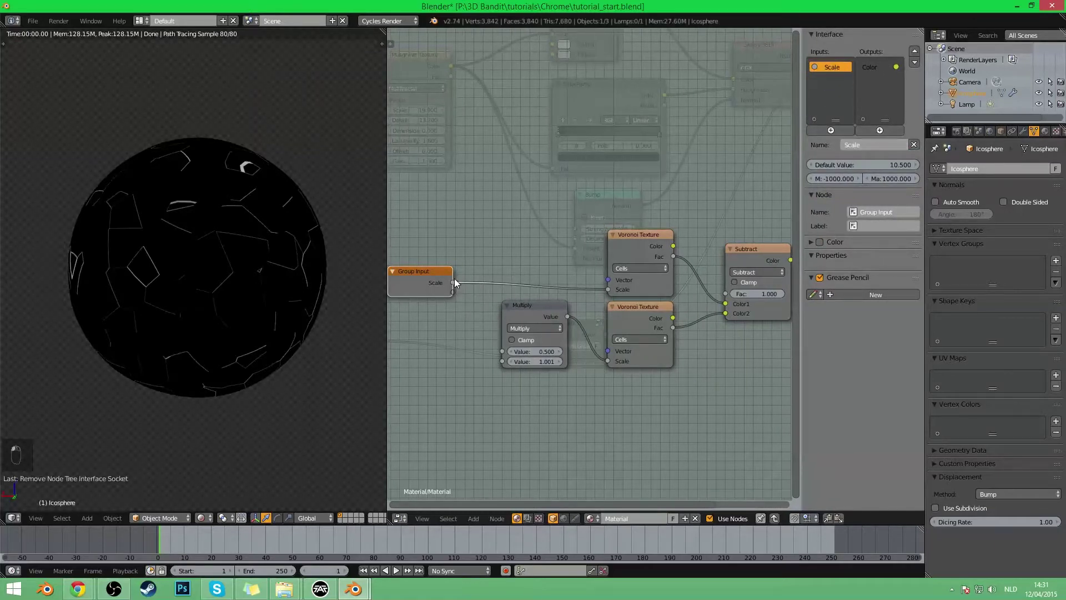
drag(453, 283, 500, 352)
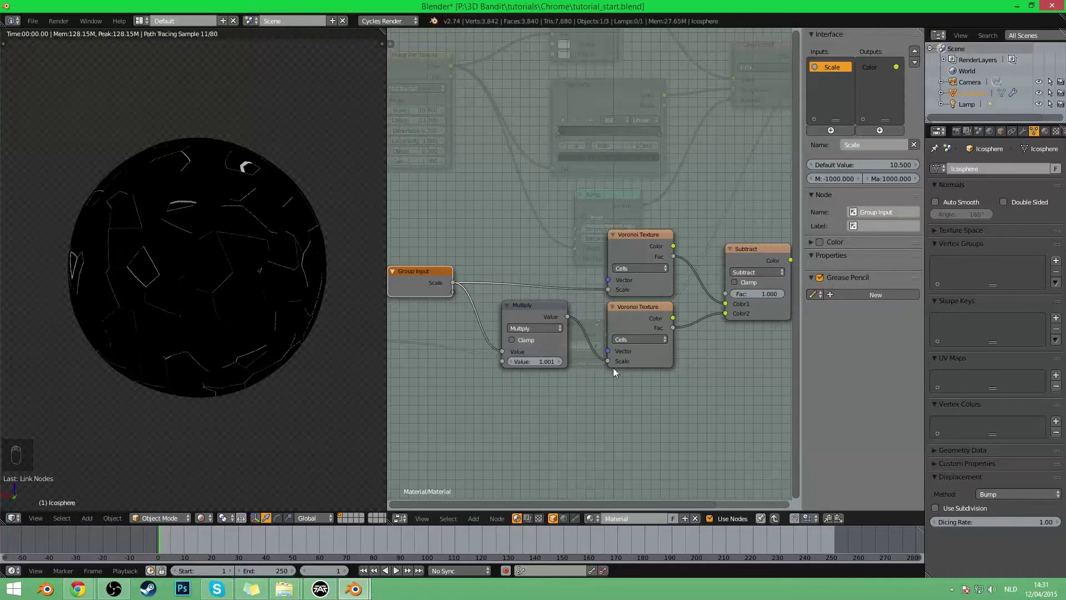
- Rename the Group Input node as Scratches_tut
scroll(569, 286, down, 4)
middle_drag(628, 275, 617, 298)
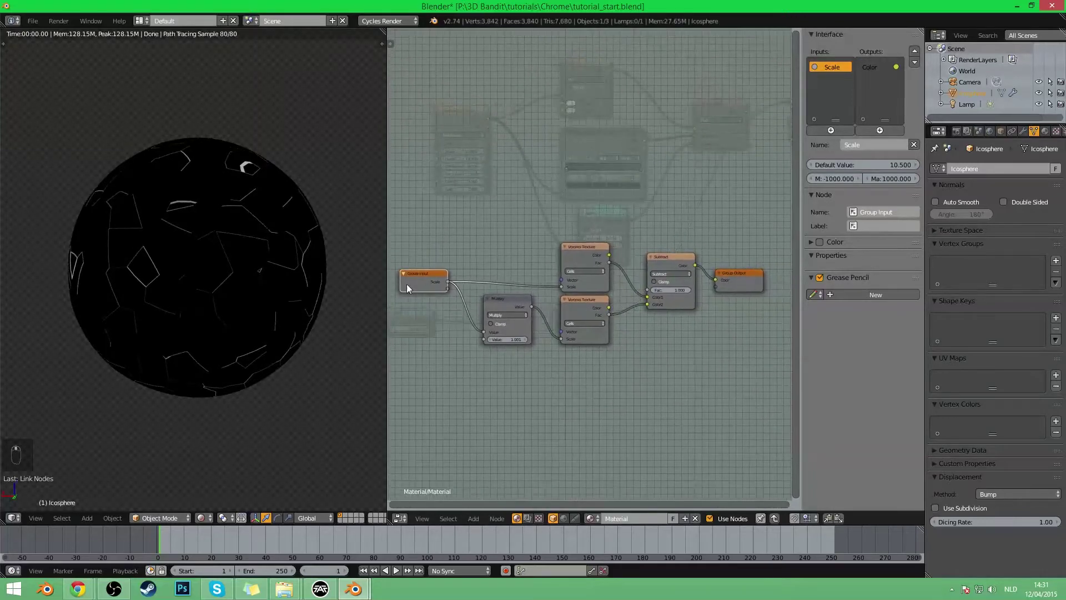
mouse_move(571, 328)
middle_down()
mouse_move(548, 336)
mouse_move(590, 324)
middle_up()
scroll(590, 323, up, 1)
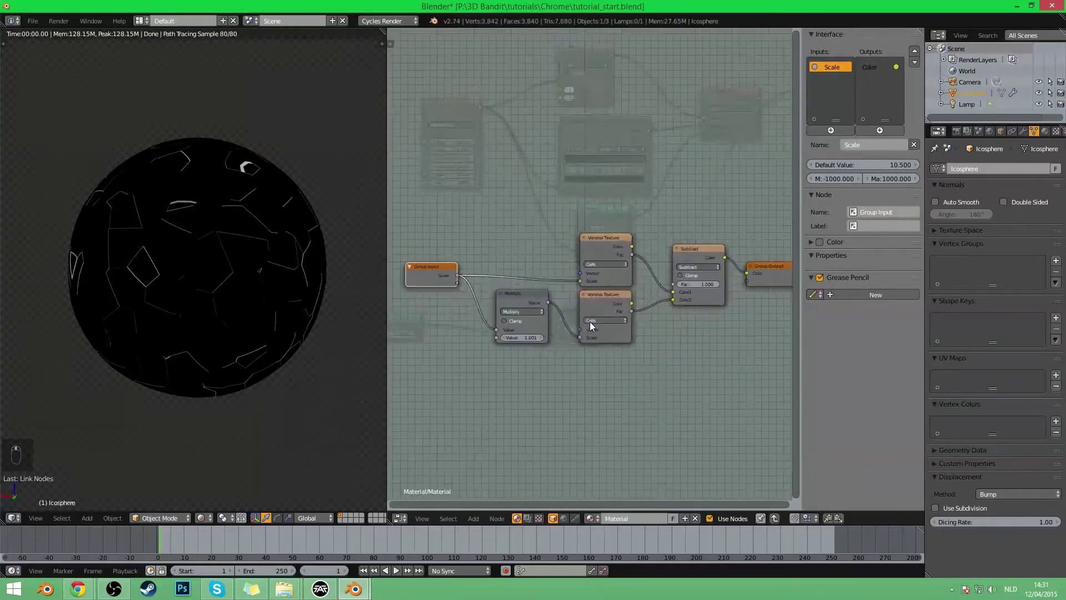
middle_drag(682, 308, 672, 308)
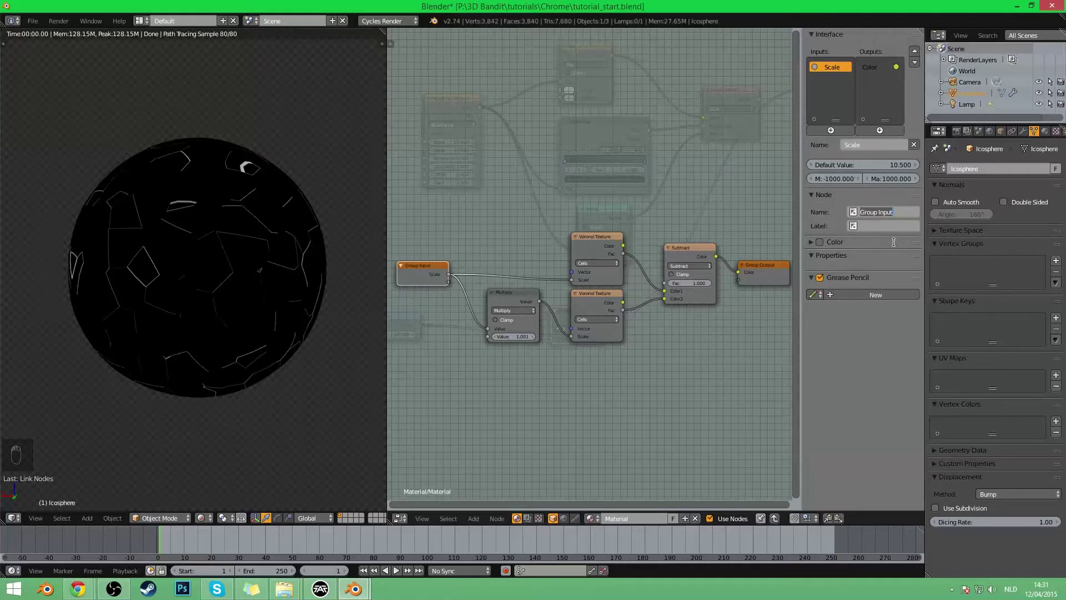
text(Scratches_tut)
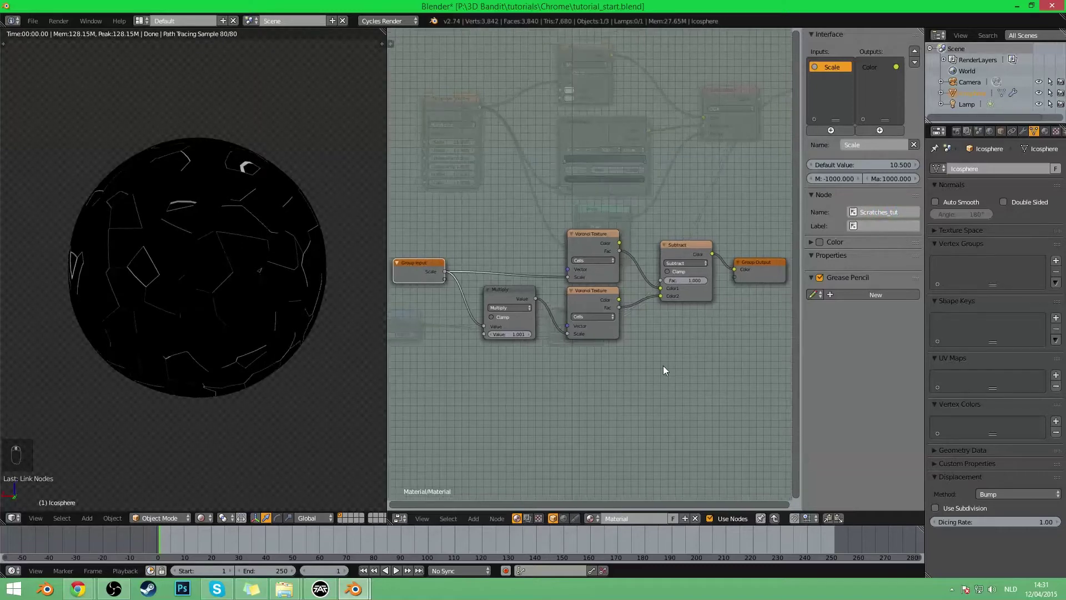
- Leave the group's internal view and shift the collapsed group node slightly away from the Value node
key(Tab)
key(Tab)
key(Tab)
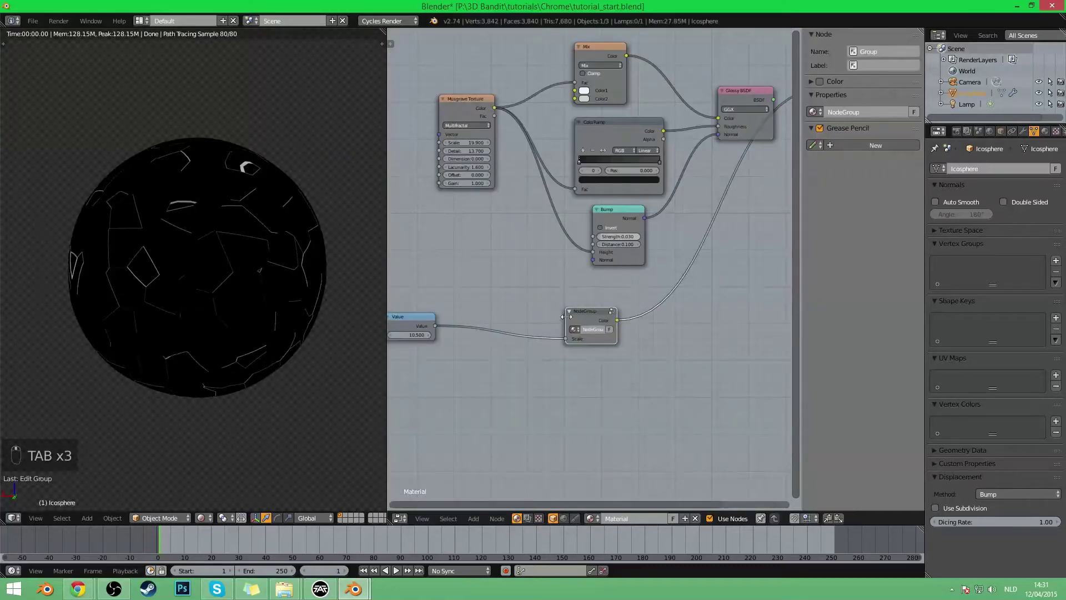
drag(591, 320, 614, 328)
key(Tab)
key(Tab)
key(Tab)
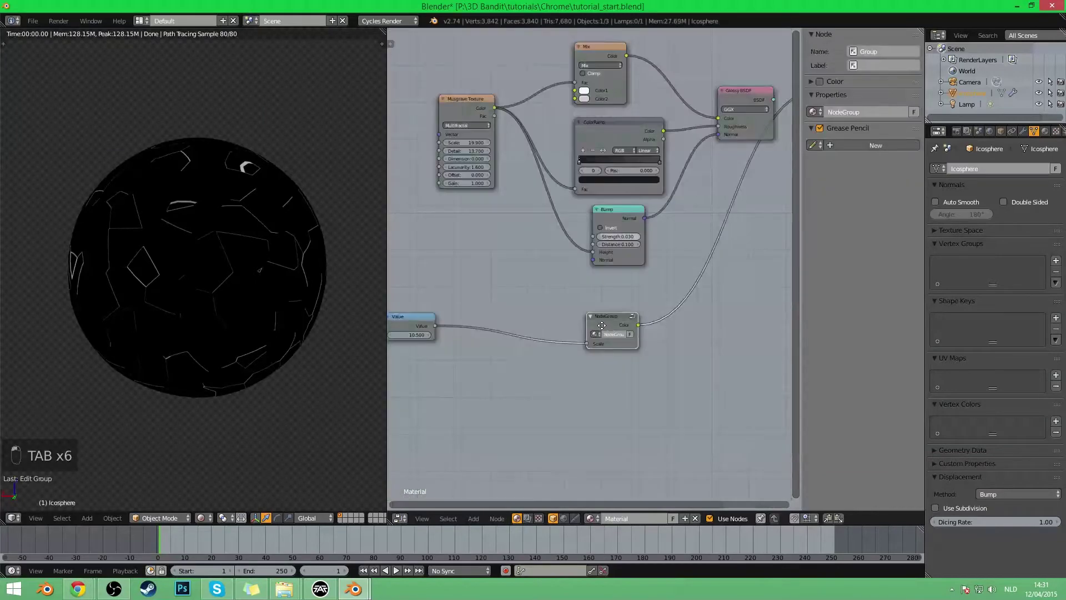
- Add a second material slot to the icosphere and create a new material in it
click(1045, 132)
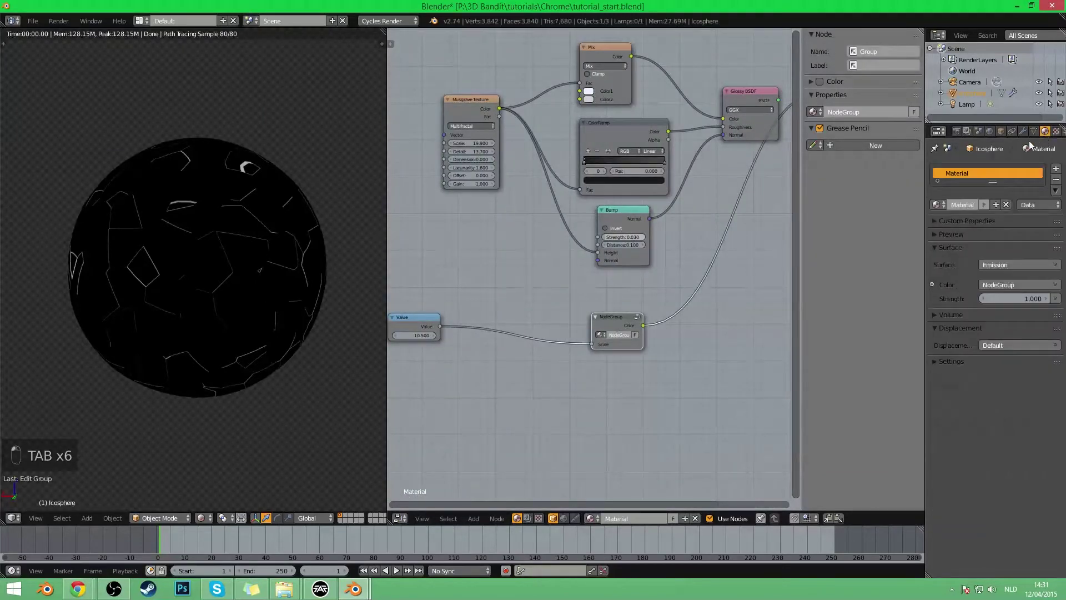
click(1056, 168)
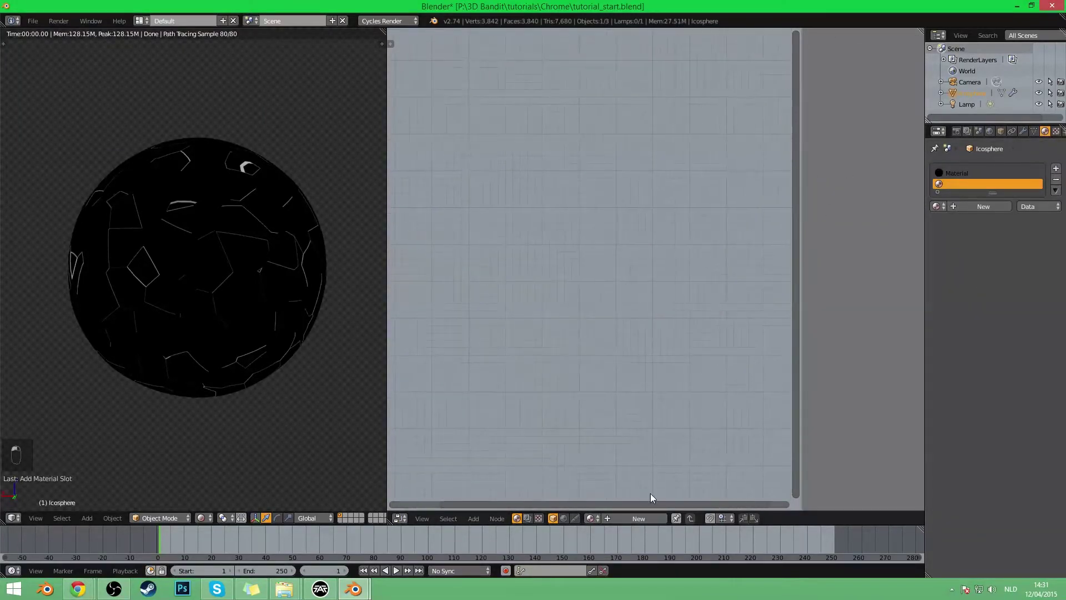
click(638, 518)
key(Home)
- Try inserting the existing Scratches node group into the new material, and delete the inserted group node
key(shift+a)
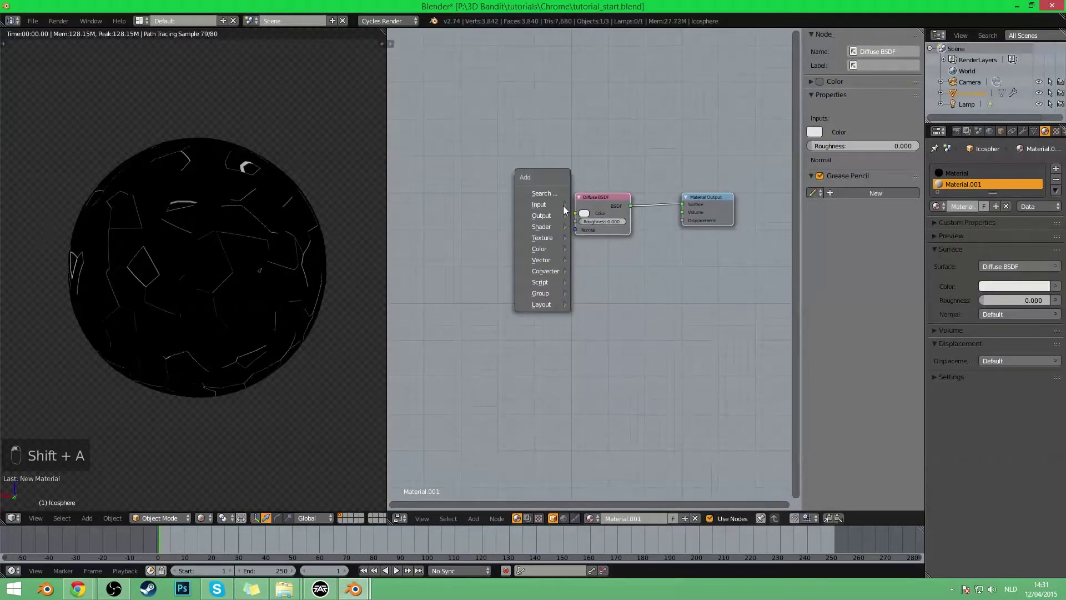
mouse_move(549, 292)
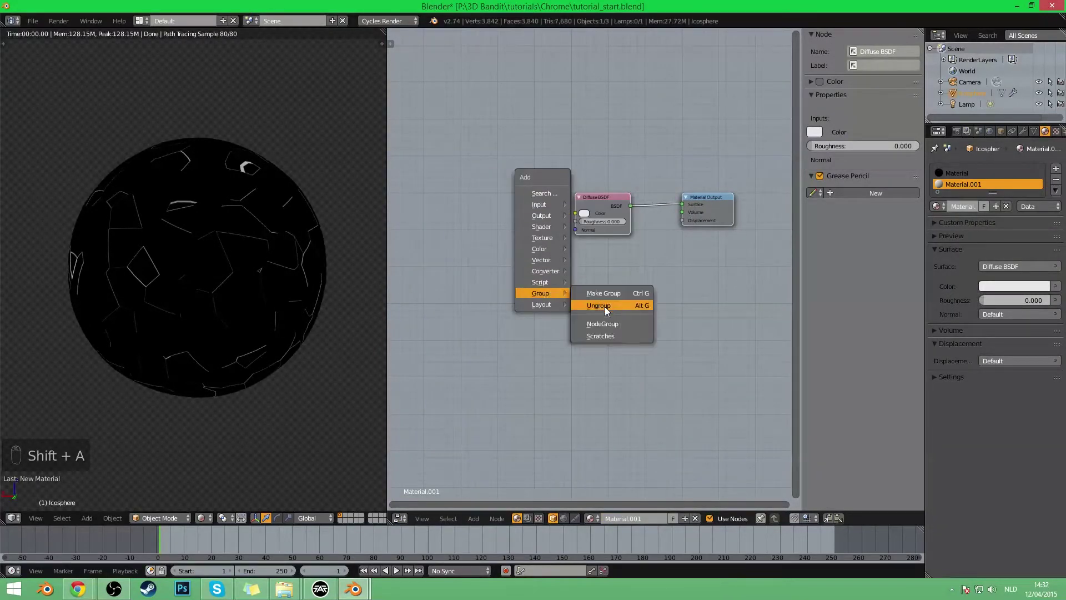
click(596, 339)
click(543, 272)
scroll(625, 241, up, 4)
click(559, 291)
key(x)
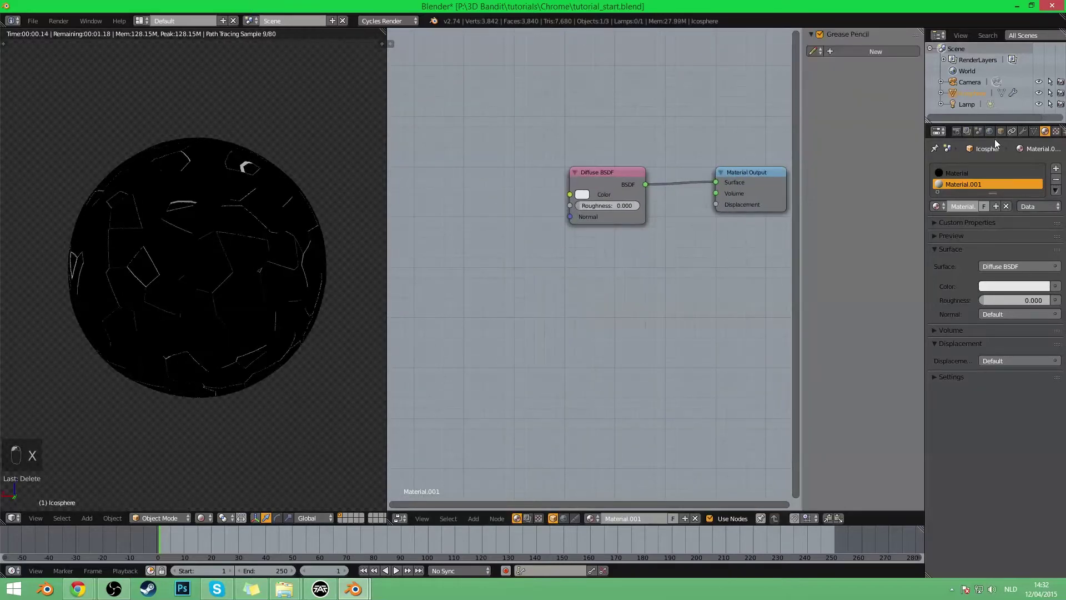
- Return to the first material and rename its node group as Scratches_tut
click(953, 173)
scroll(335, 317, down, 2)
middle_drag(512, 301, 622, 281)
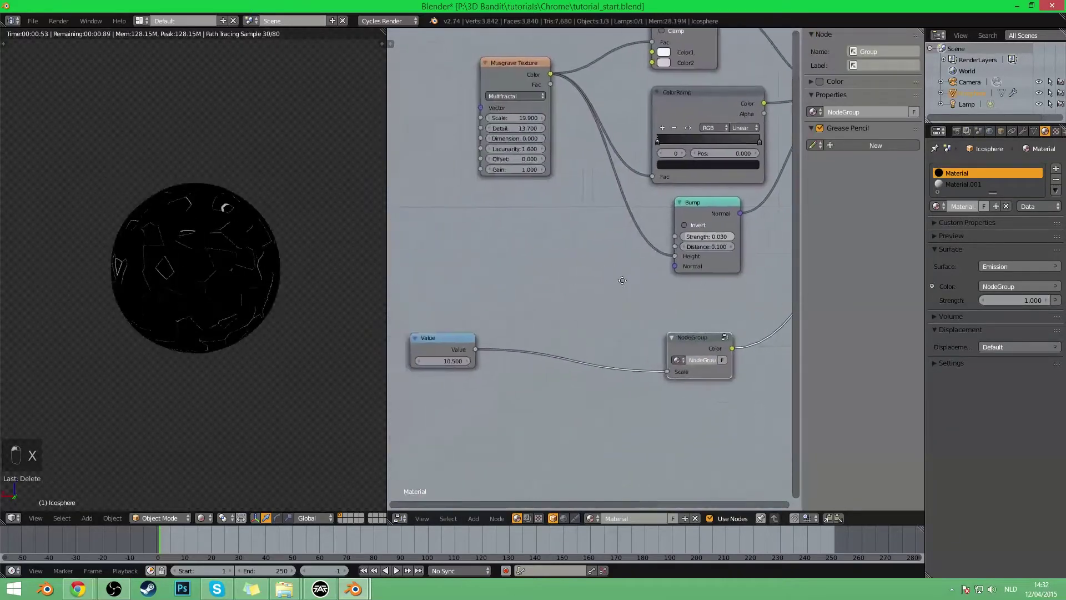
drag(685, 345, 672, 332)
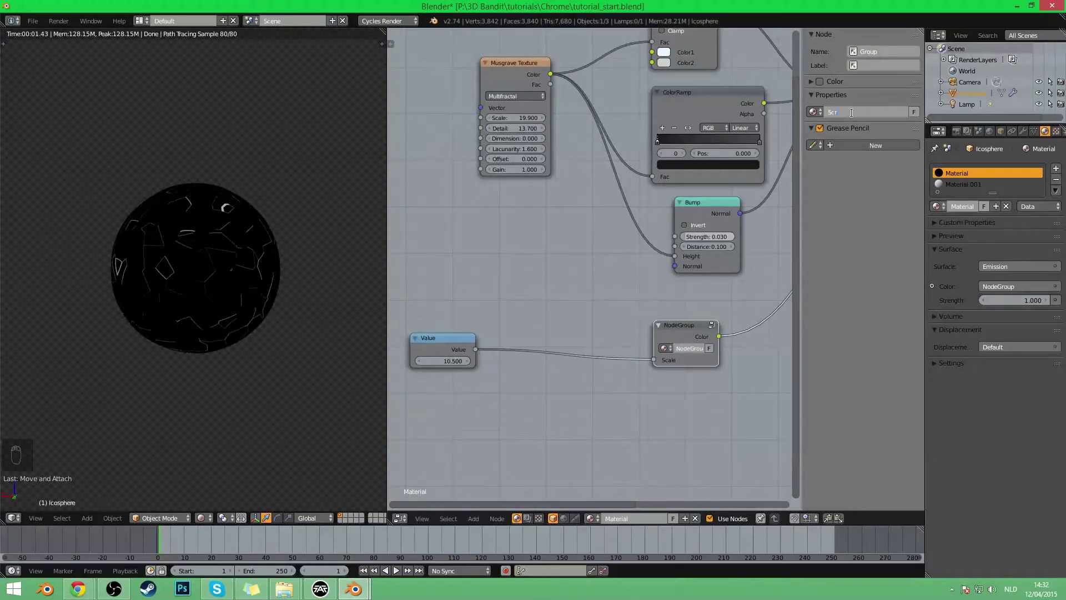
click(852, 113)
text(Scratches_tut)
key(Return)
- Set the Value node feeding the Scratches_tut group to 13
drag(459, 345, 631, 324)
scroll(551, 339, up, 3)
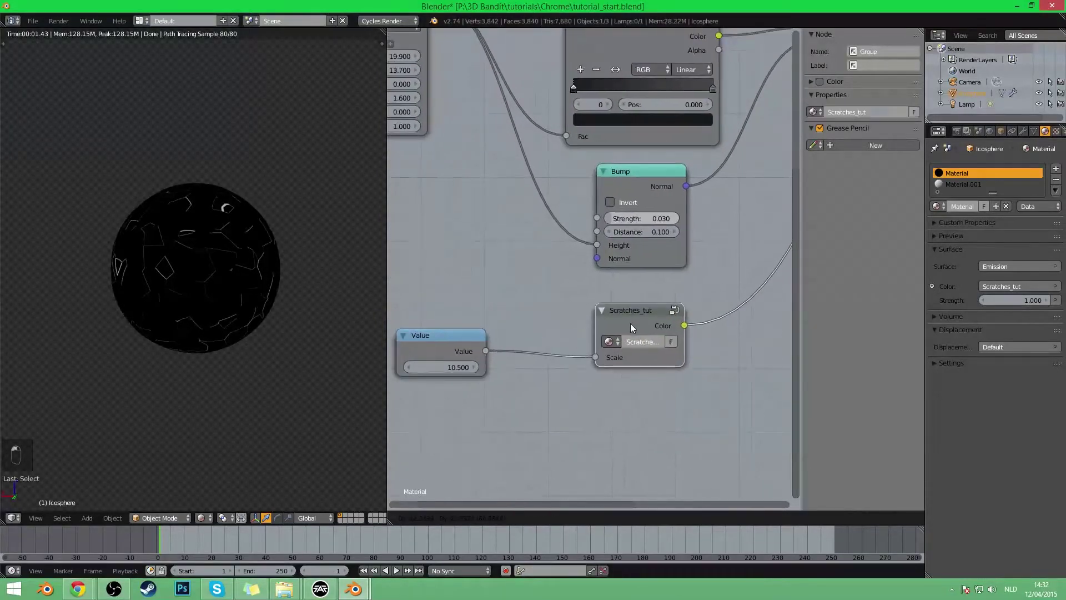
mouse_move(432, 370)
mouse_down()
mouse_move(478, 369)
mouse_move(437, 375)
mouse_up()
scroll(583, 389, down, 2)
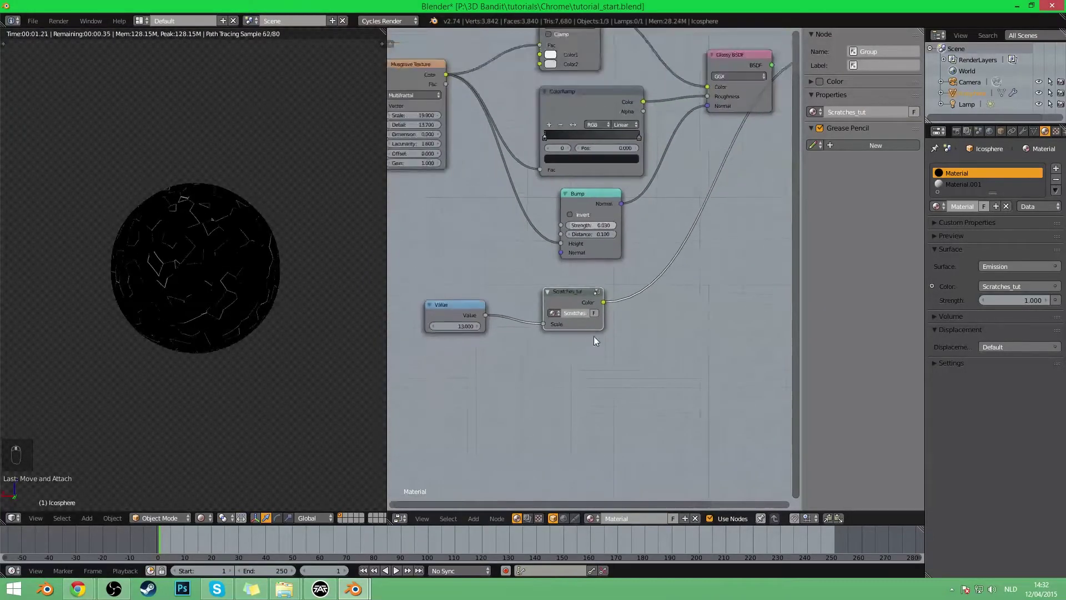
- Duplicate the Scratches_tut group node and place the copy directly below the original
scroll(616, 341, up, 1)
key(shift+d)
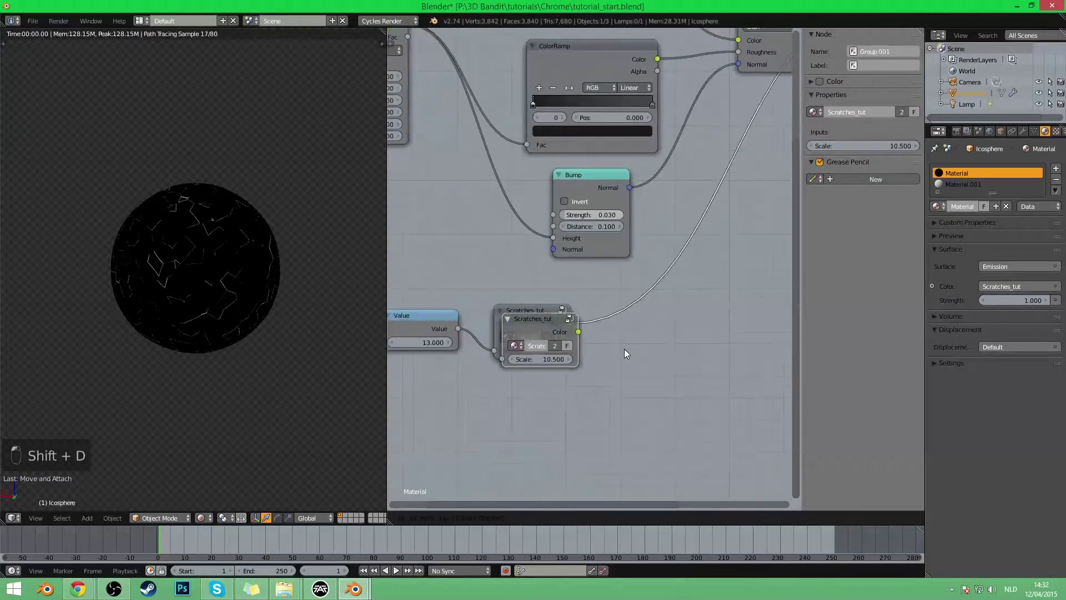
right_click(639, 387)
drag(533, 322, 534, 390)
middle_drag(579, 364, 592, 258)
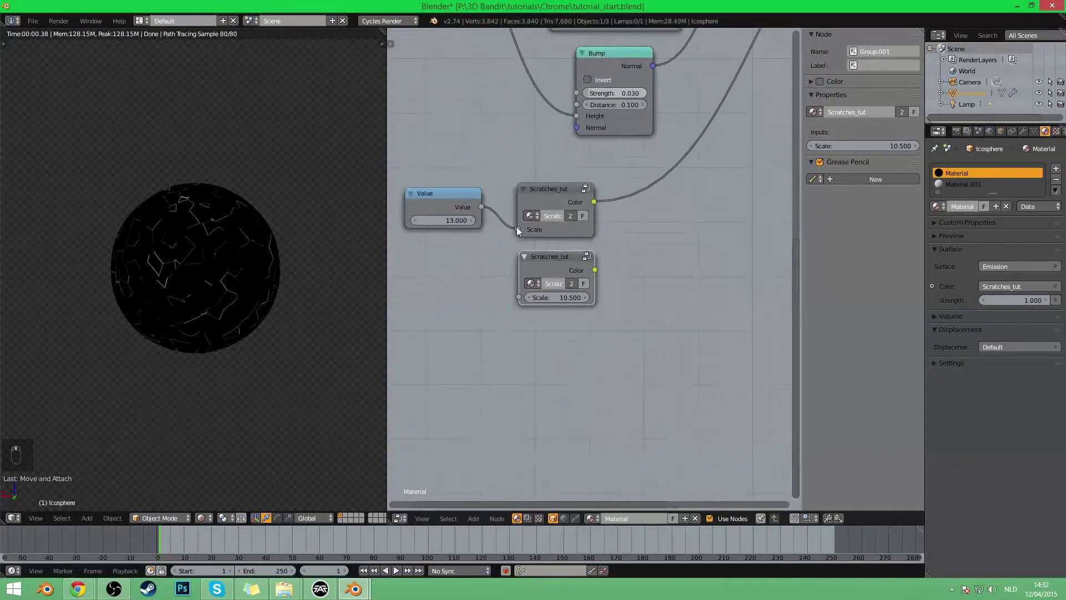
- Delete the Value node and set the Scale of the upper Scratches_tut node to 8.9 and the lower one to 12.2
right_click(445, 192)
key(x)
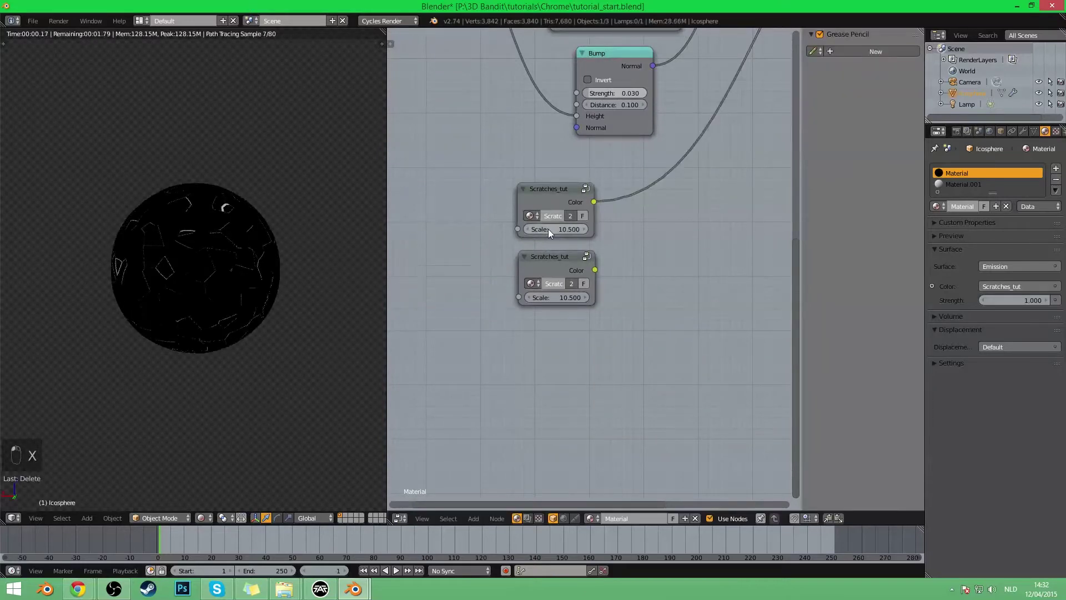
drag(548, 229, 528, 229)
middle_drag(612, 294, 604, 341)
drag(555, 345, 561, 345)
- Duplicate the lower Scratches_tut node twice and stack the copies beneath it
key(shift+d)
click(505, 359)
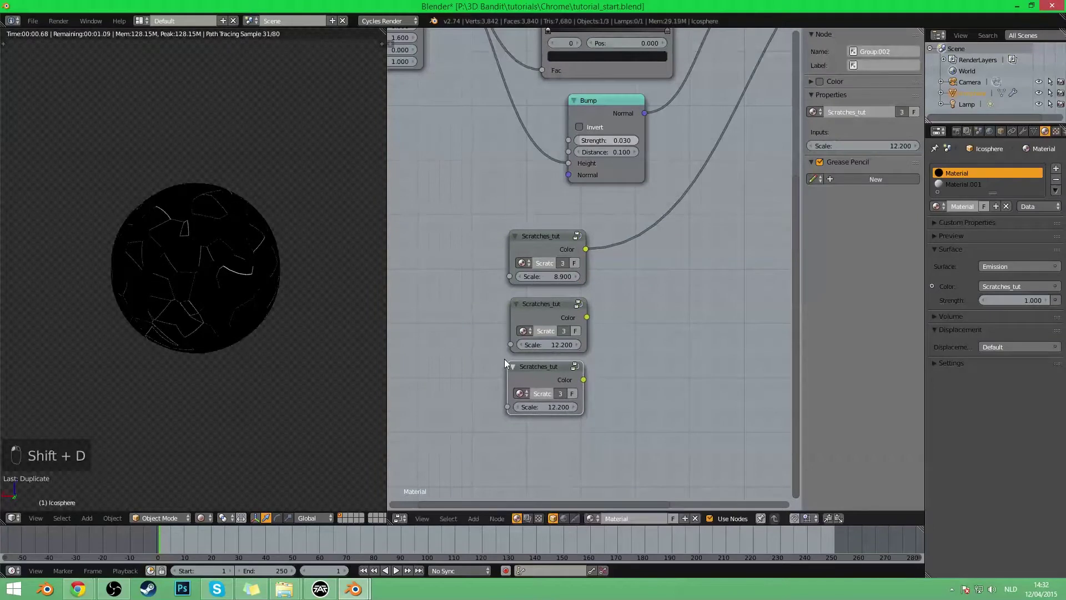
key(shift+d)
click(502, 426)
- Set the third Scratches_tut node's Scale to 24.8 and preview its output on the sphere
drag(547, 407, 572, 407)
ctrl+shift+click(538, 316)
ctrl+shift+click(554, 371)
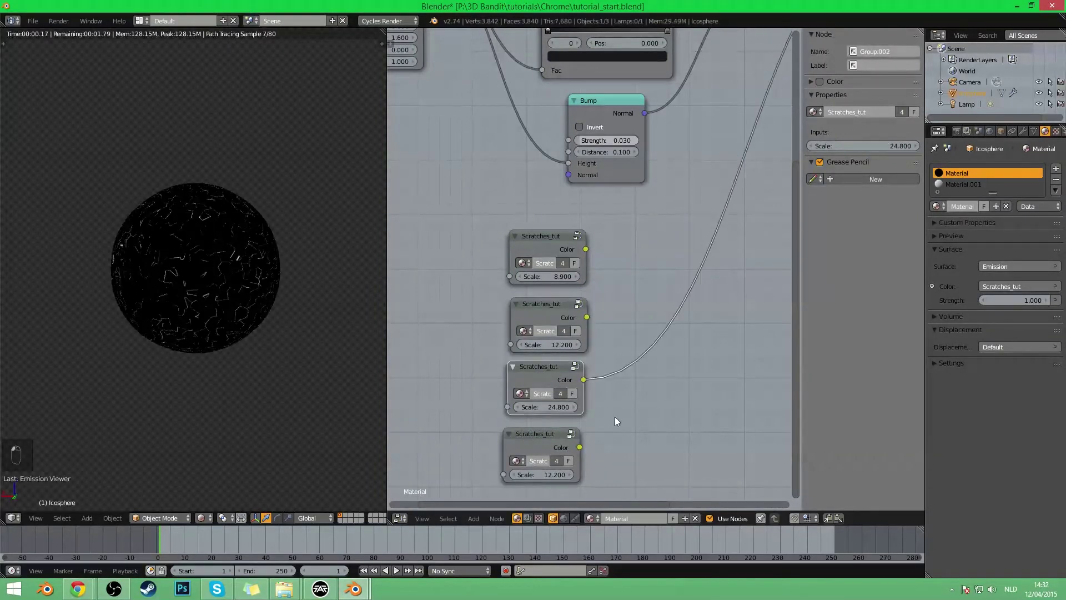
- Preview the fourth Scratches_tut node on the sphere and set its Scale to 48.3
middle_drag(615, 416, 612, 338)
scroll(516, 394, up, 3)
ctrl+shift+click(516, 399)
drag(522, 430, 616, 429)
scroll(141, 223, up, 5)
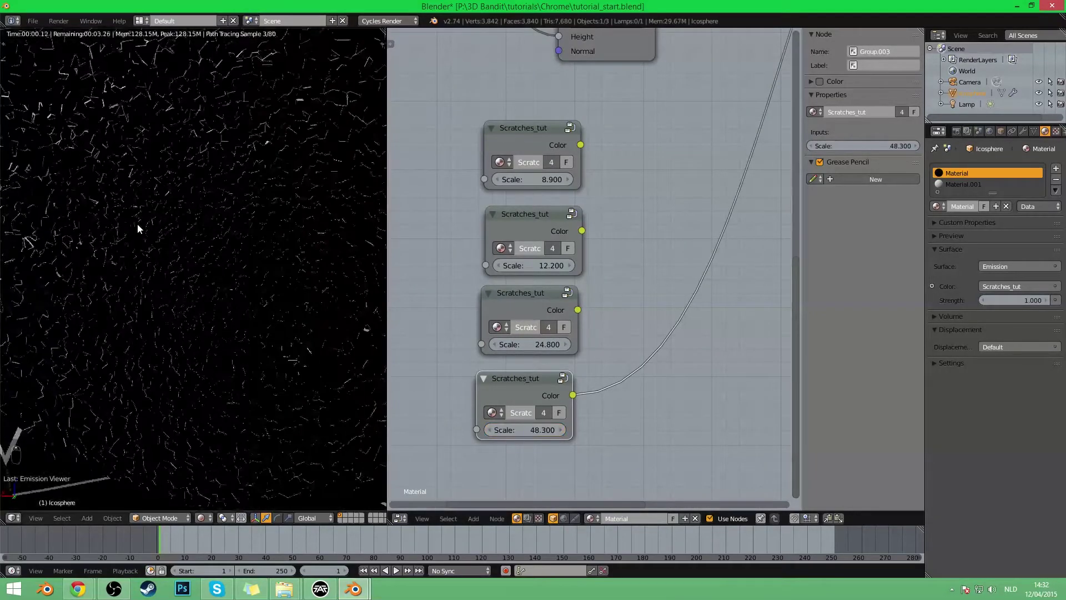
scroll(141, 223, down, 4)
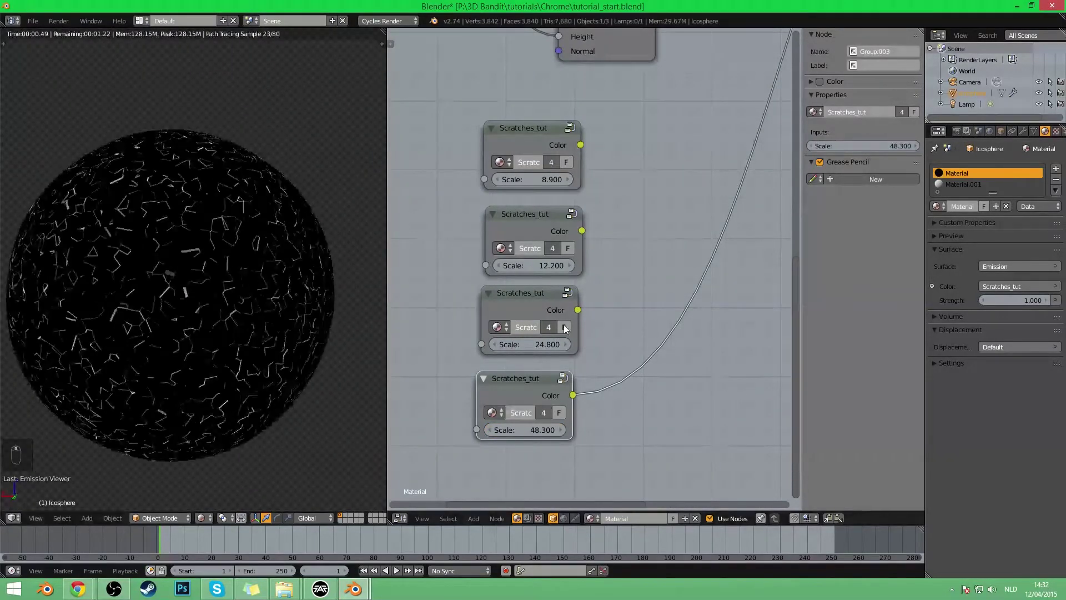
- Preview the third, second and first Scratches_tut nodes in turn to compare their scratch patterns on the sphere
ctrl+shift+click(503, 320)
ctrl+shift+click(528, 233)
ctrl+shift+click(533, 134)
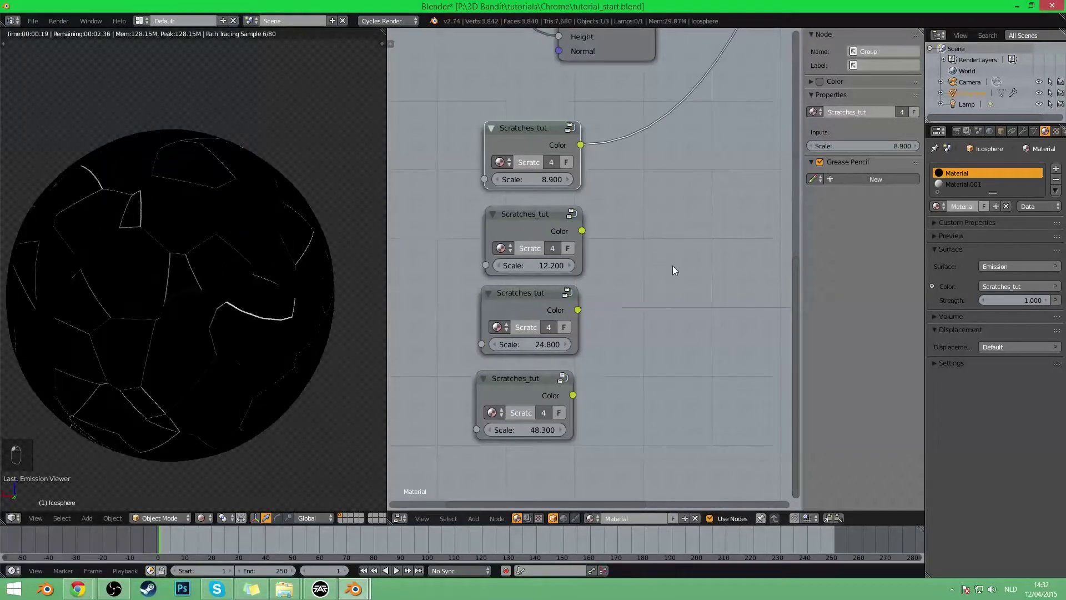
scroll(672, 265, down, 2)
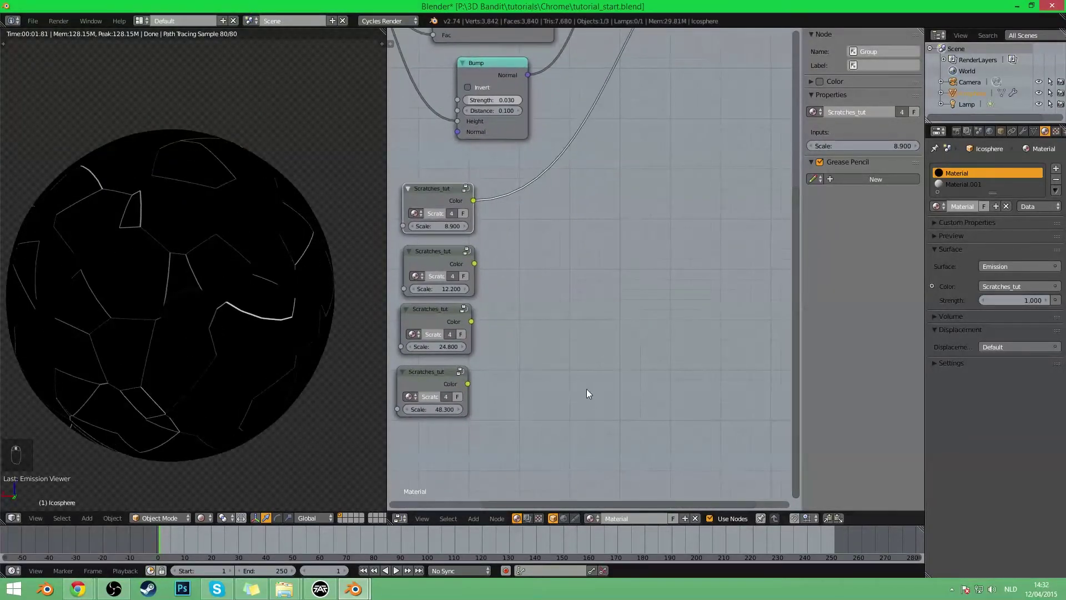
middle_drag(588, 392, 705, 384)
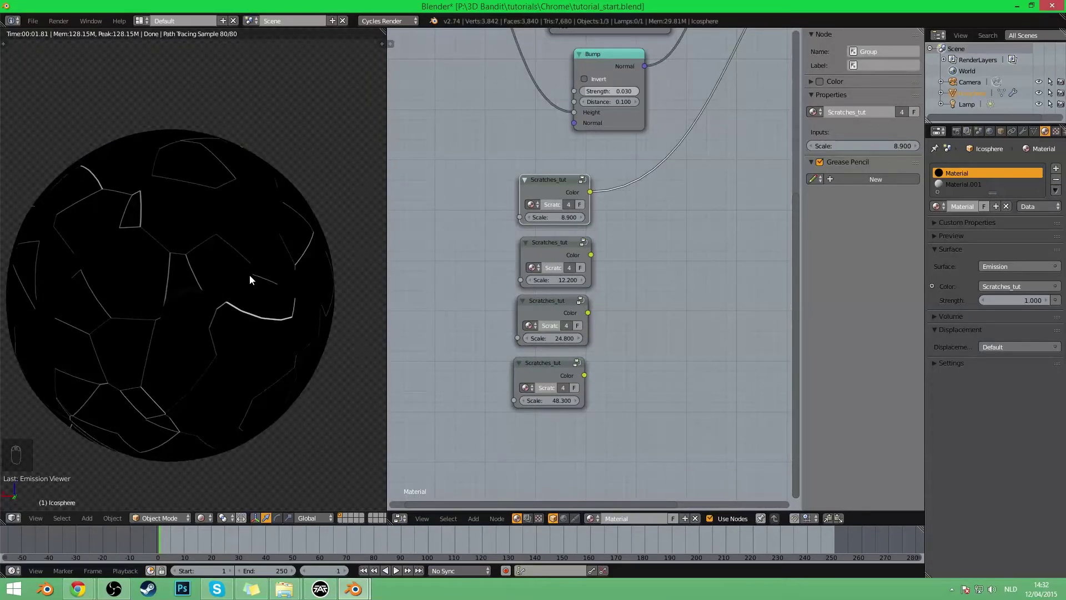
middle_drag(249, 274, 279, 169)
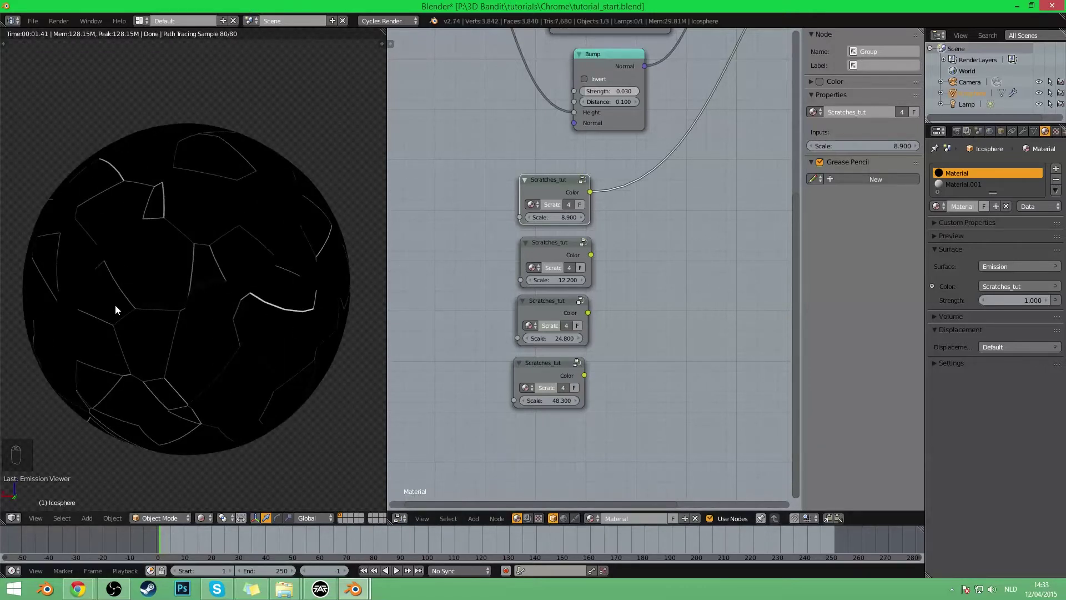
middle_drag(689, 253, 610, 273)
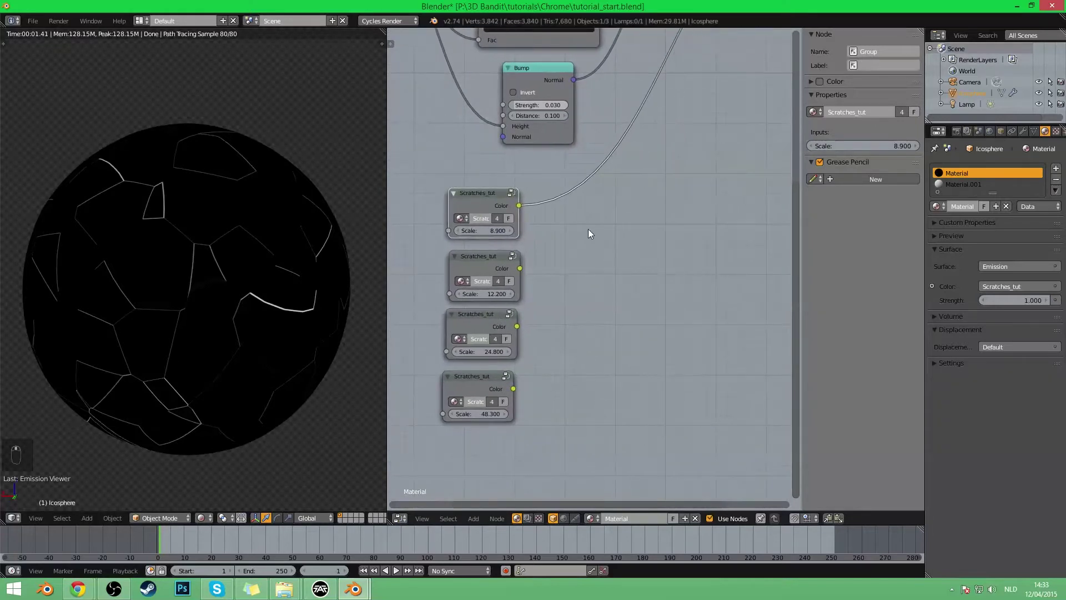
- Add a MixRGB node on the first Scratches_tut node's output and link the second Scratches_tut node into its Color2
middle_drag(588, 229, 590, 255)
key(shift+a)
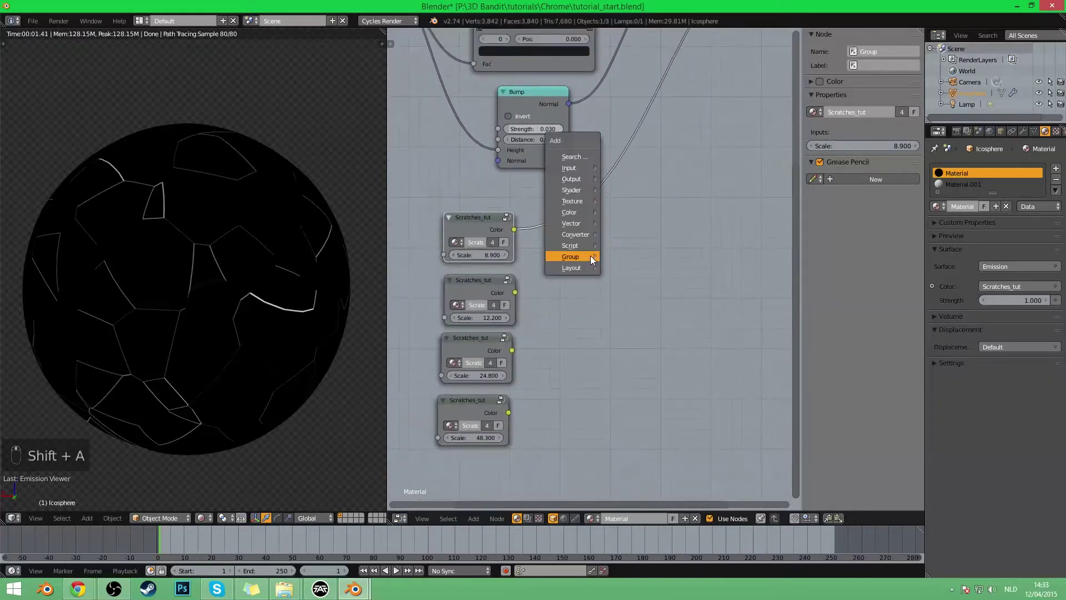
mouse_move(572, 202)
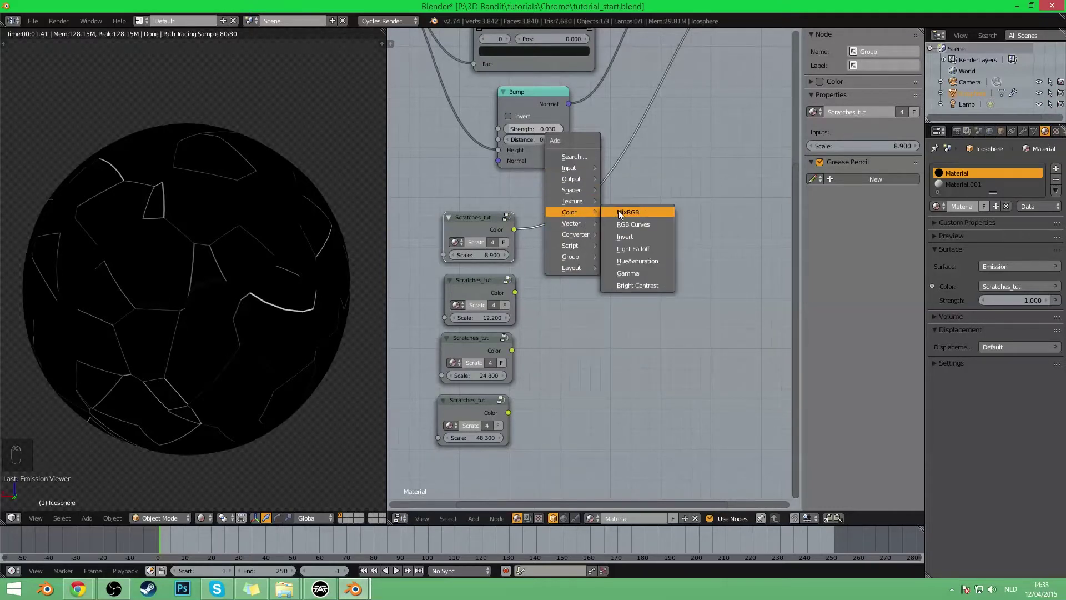
click(621, 211)
click(581, 271)
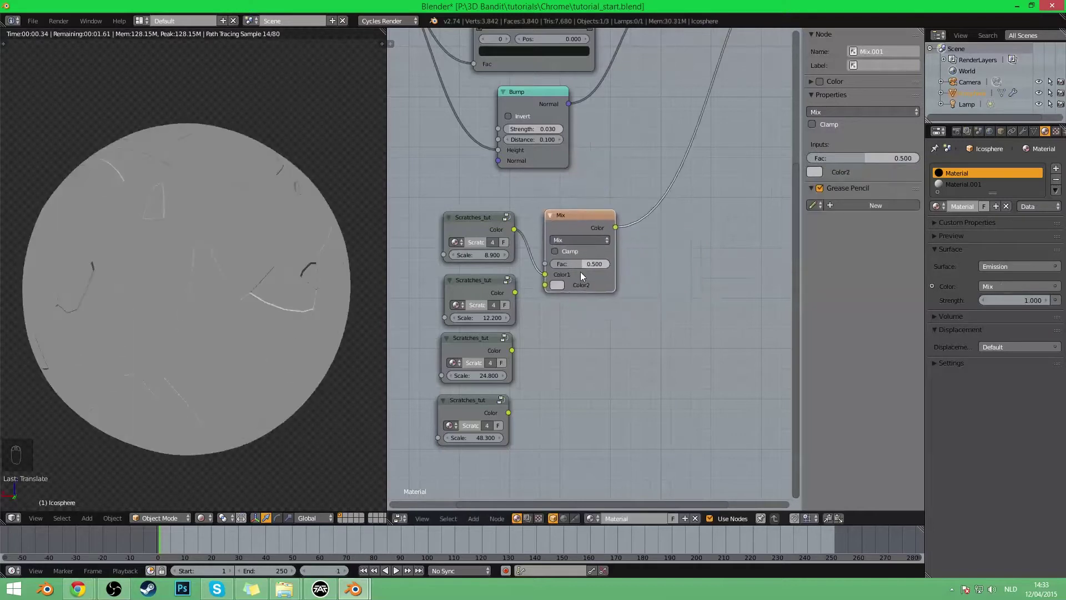
drag(546, 281, 576, 275)
- Set the new mix node's factor to 1.000 and its blend mode to Add, keeping it close to the scratch nodes
click(593, 229)
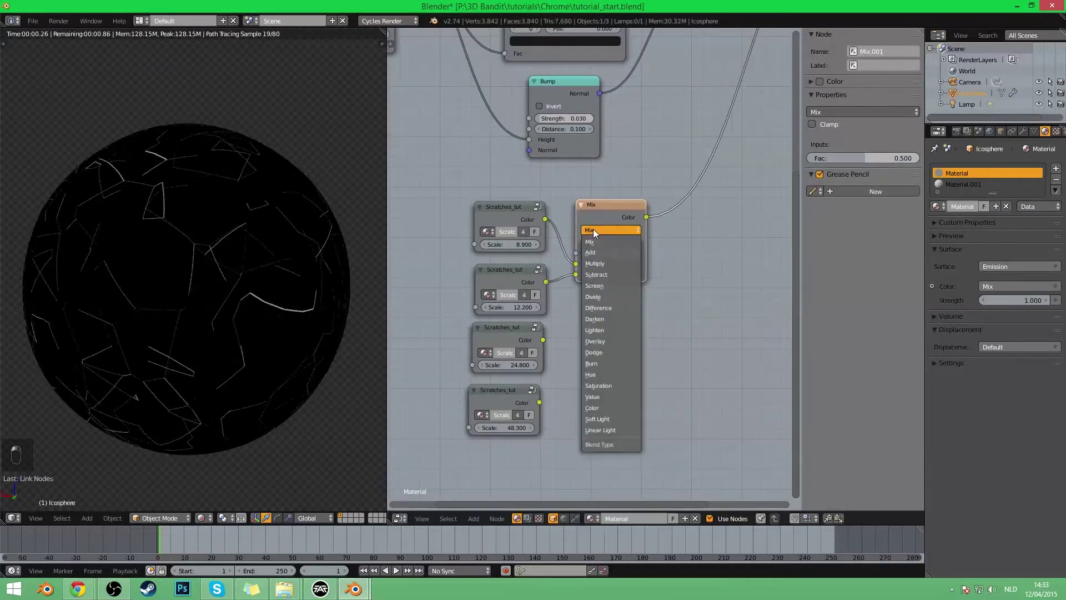
click(593, 229)
drag(617, 260, 716, 249)
click(695, 224)
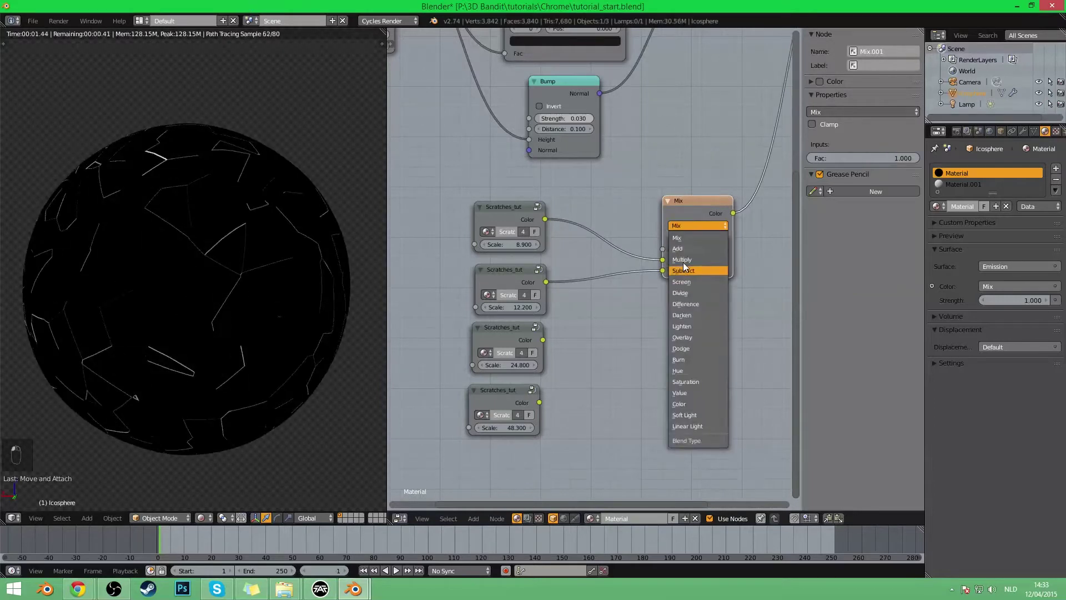
click(679, 247)
drag(689, 212, 609, 221)
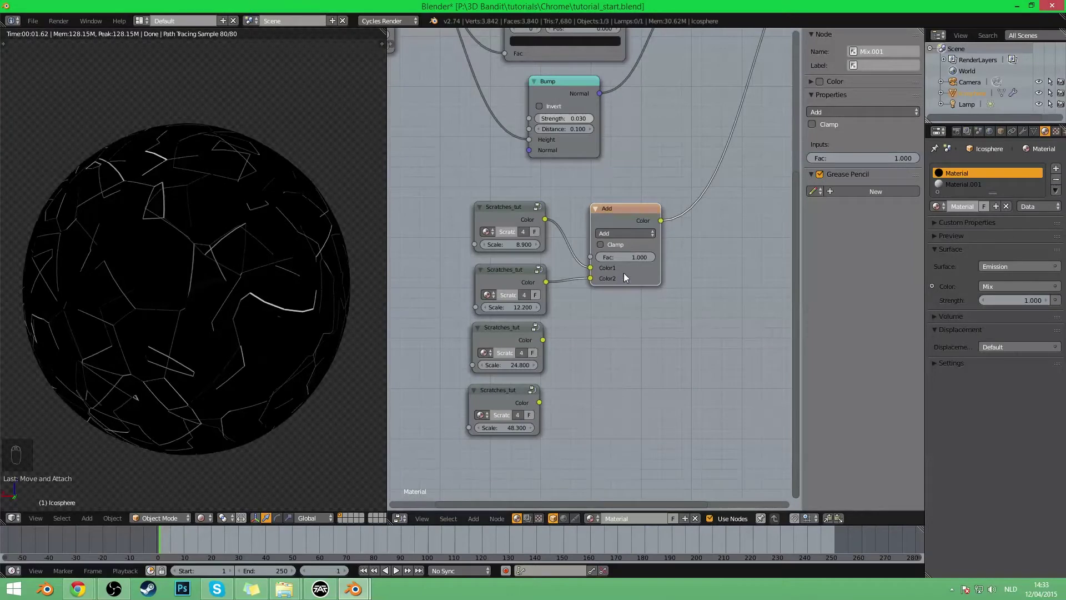
- Duplicate the Add node below and link the third and fourth Scratches_tut nodes into its Color1 and Color2
key(shift+d)
click(615, 335)
drag(543, 339, 582, 374)
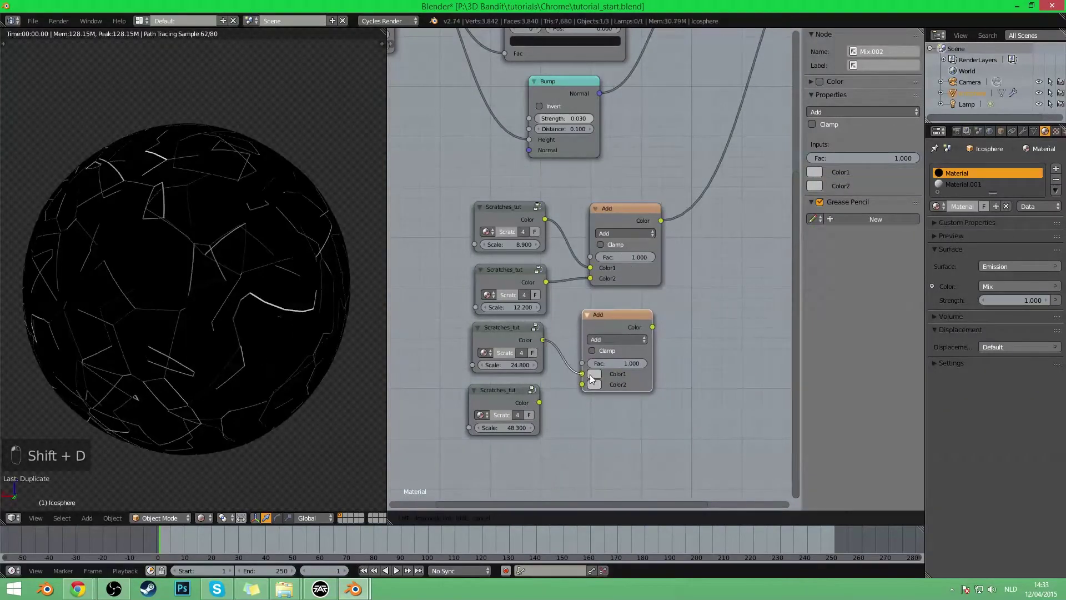
drag(539, 402, 582, 384)
middle_drag(583, 382, 485, 395)
- Duplicate another Add node, combine the outputs of both existing Add nodes in it, and preview the result on the sphere
click(483, 341)
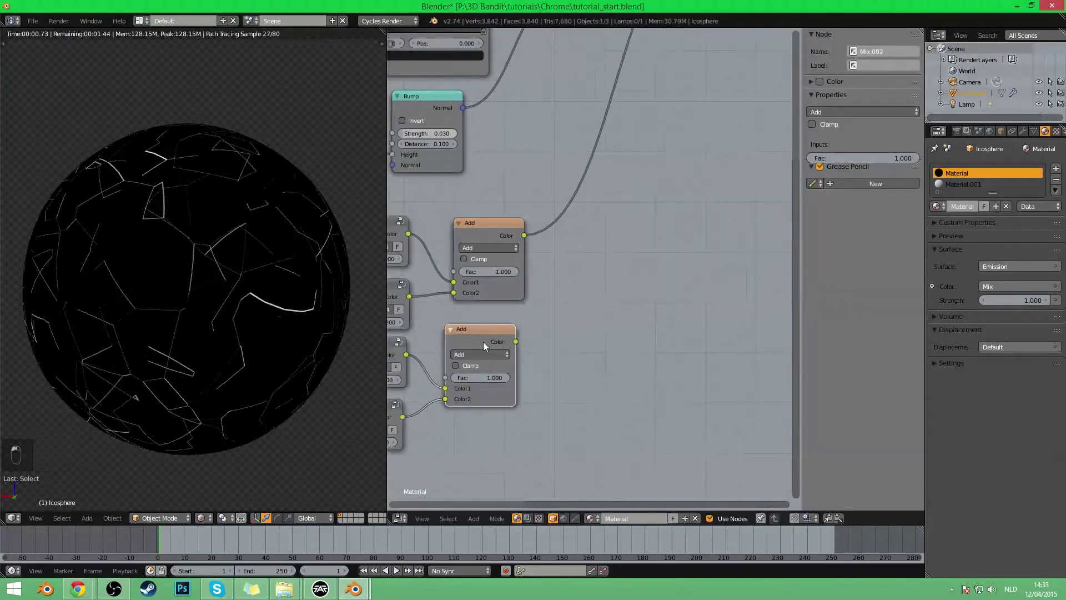
key(shift+d)
click(627, 254)
drag(524, 235, 557, 310)
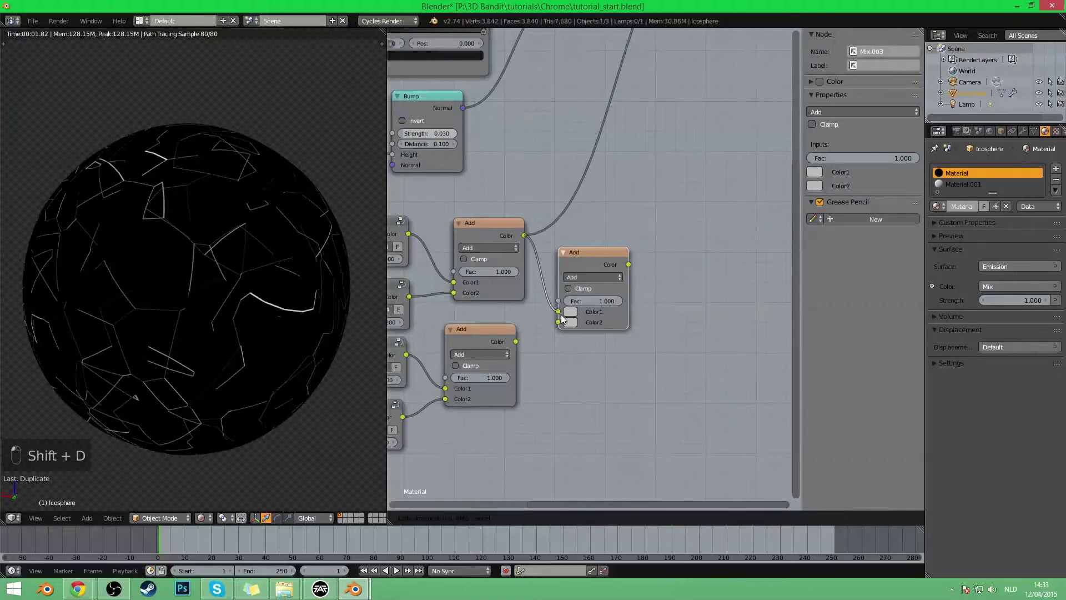
drag(517, 342, 558, 322)
ctrl+shift+click(588, 262)
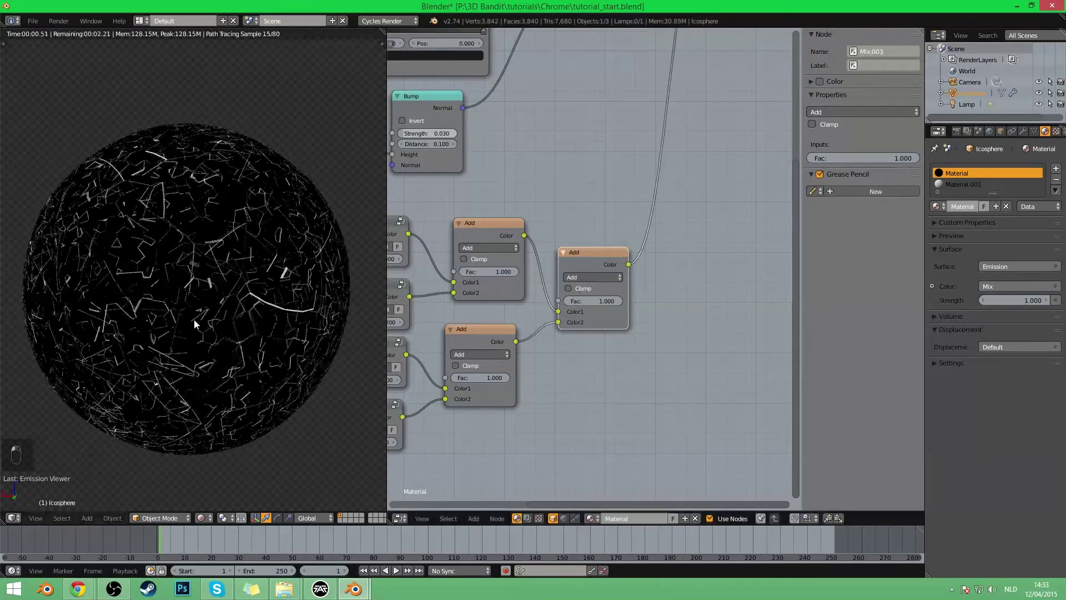
- Move the scratch groups and their Add nodes away from the Bump node to make room for more nodes
middle_drag(581, 162, 640, 263)
scroll(558, 303, down, 6)
key(a)
key(b)
drag(452, 303, 678, 425)
key(g)
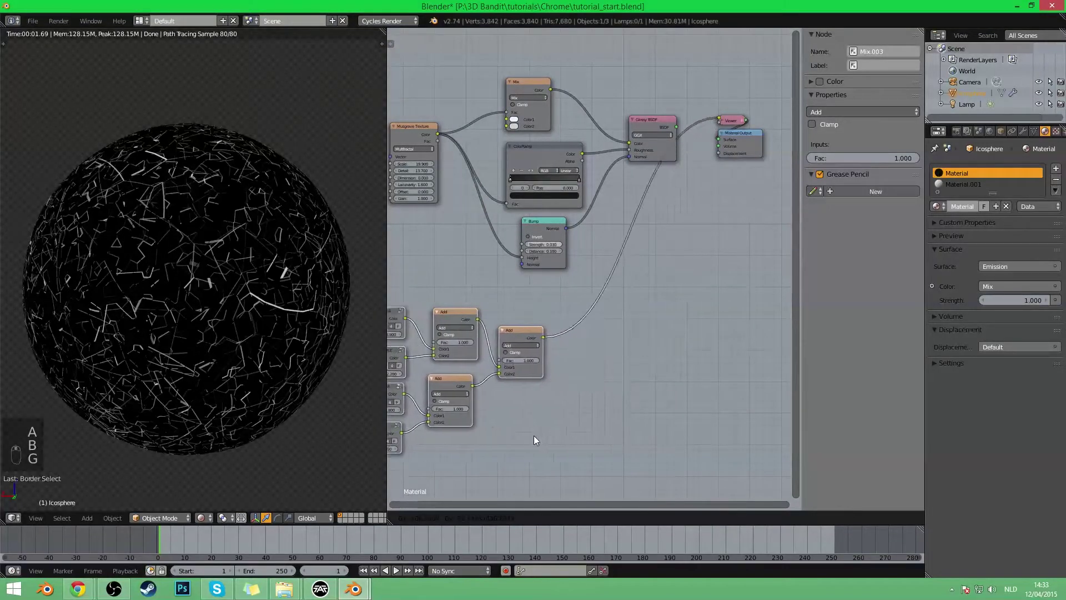
click(474, 412)
scroll(445, 299, up, 2)
middle_drag(445, 299, 628, 327)
key(g)
click(605, 258)
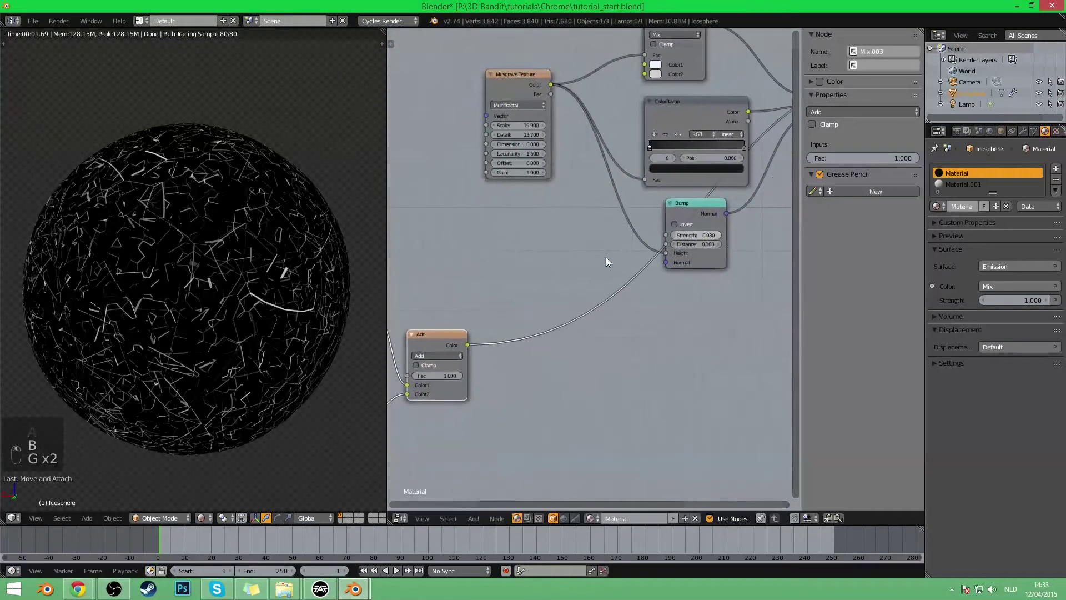
- Duplicate the roughness ColorRamp and insert the copy on the final Add node's output
click(691, 106)
key(shift+d)
click(516, 354)
scroll(474, 417, up, 2)
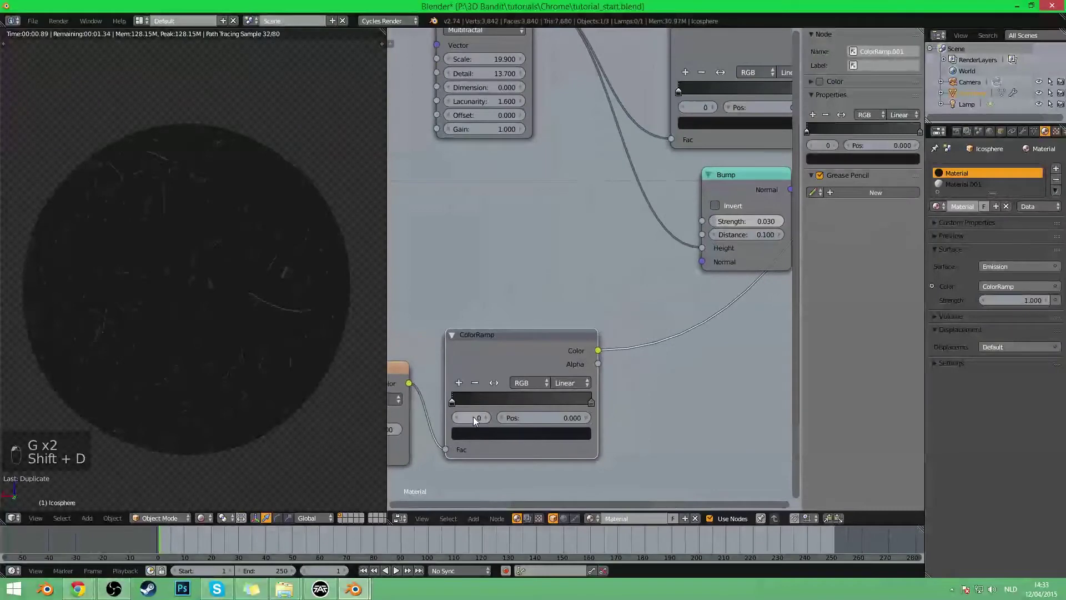
- Set the scratch ColorRamp's first stop to pure black and select its second stop
click(452, 401)
click(495, 435)
drag(564, 323, 566, 347)
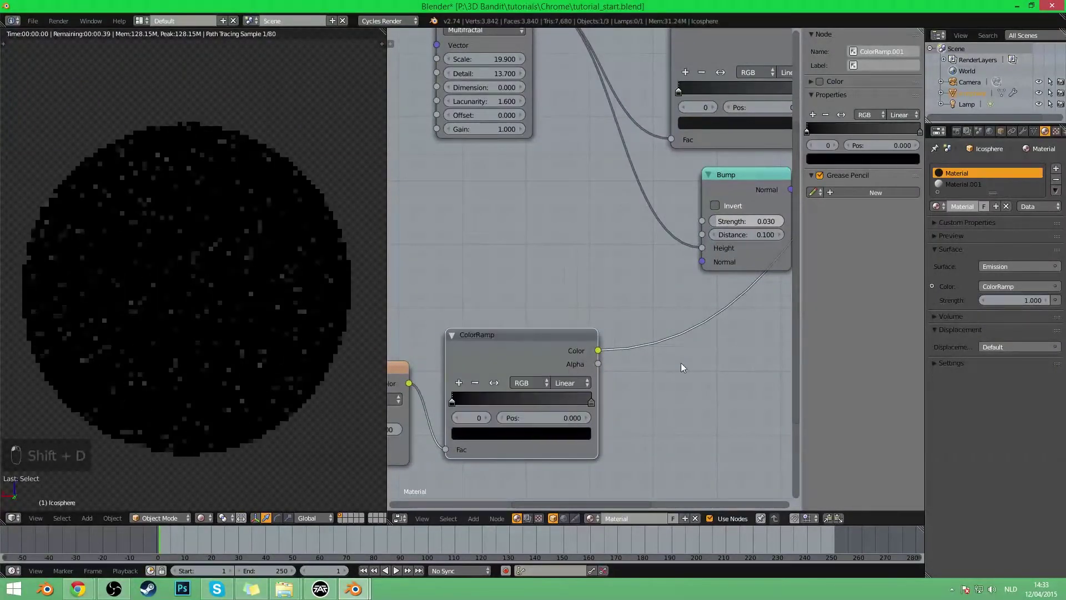
click(590, 400)
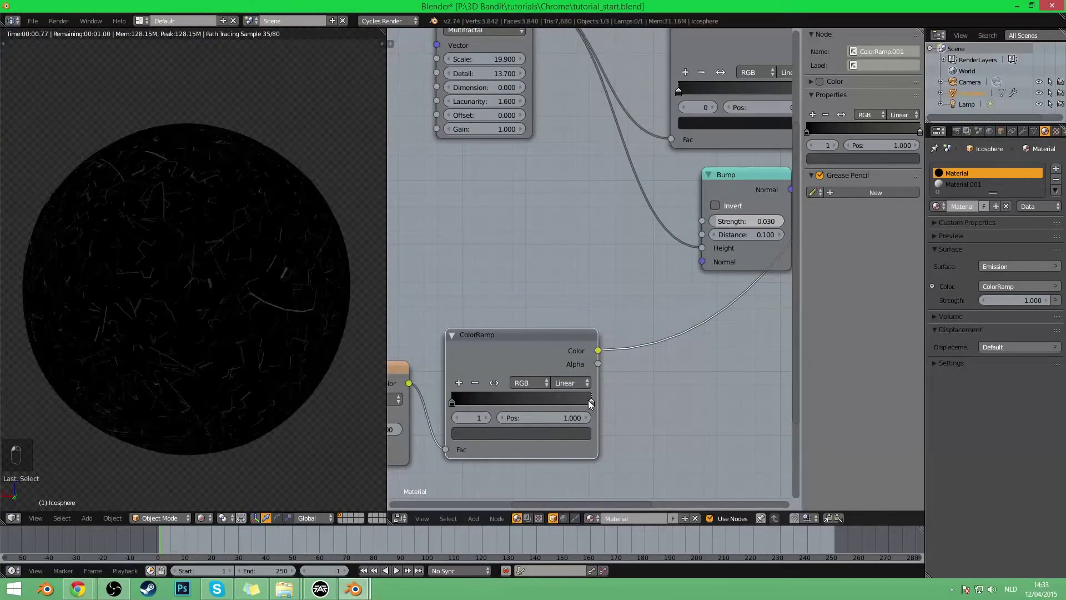
scroll(638, 330, down, 3)
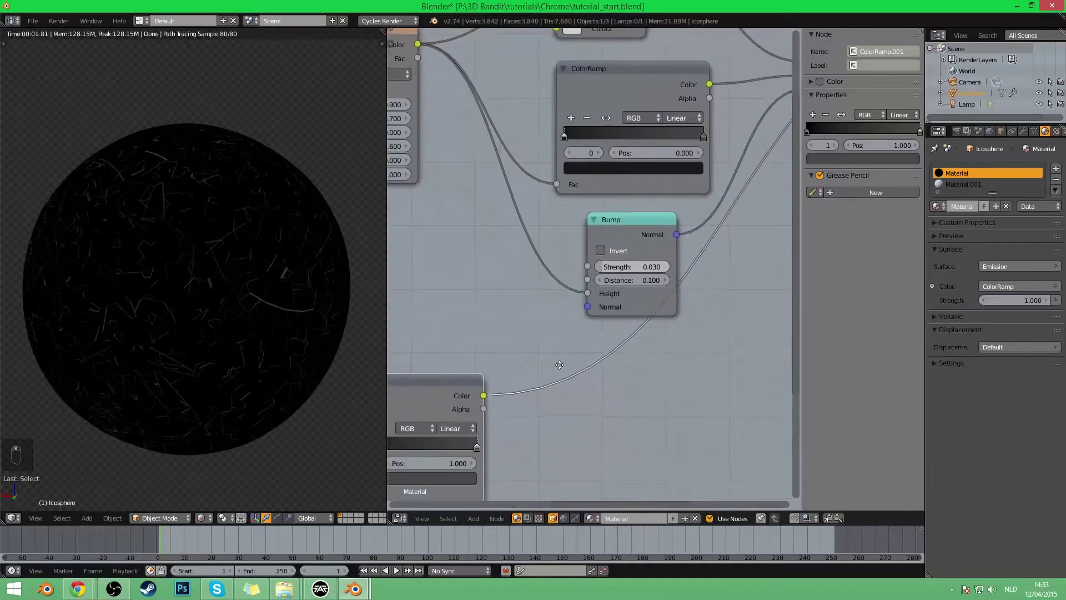
- Add a MixRGB node on the link between the Musgrave Texture and the Bump node's Height
middle_drag(463, 370, 588, 329)
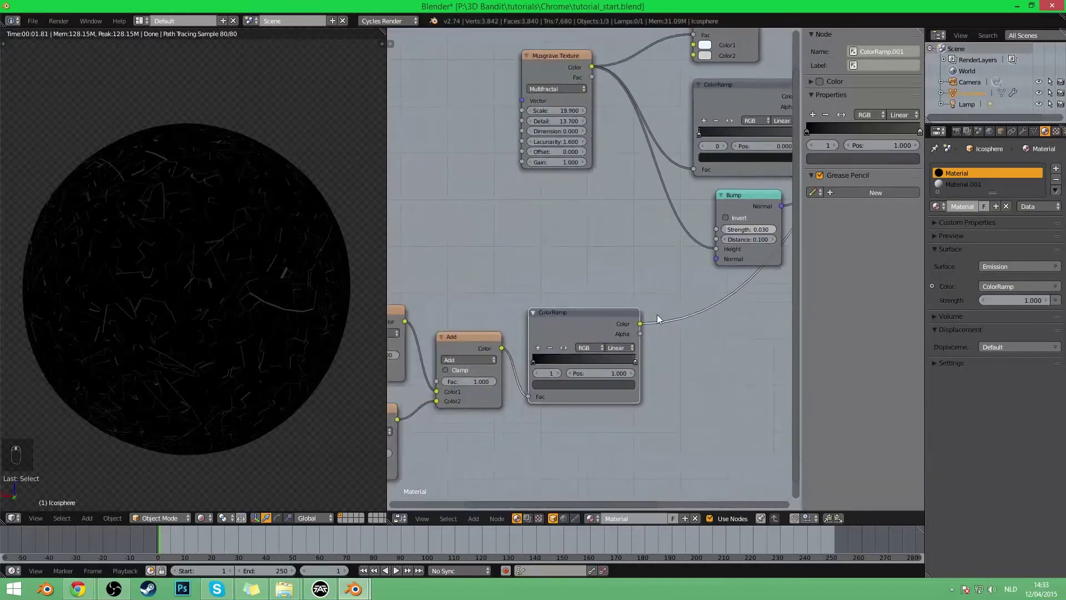
middle_drag(687, 307, 508, 314)
key(shift+a)
mouse_move(509, 307)
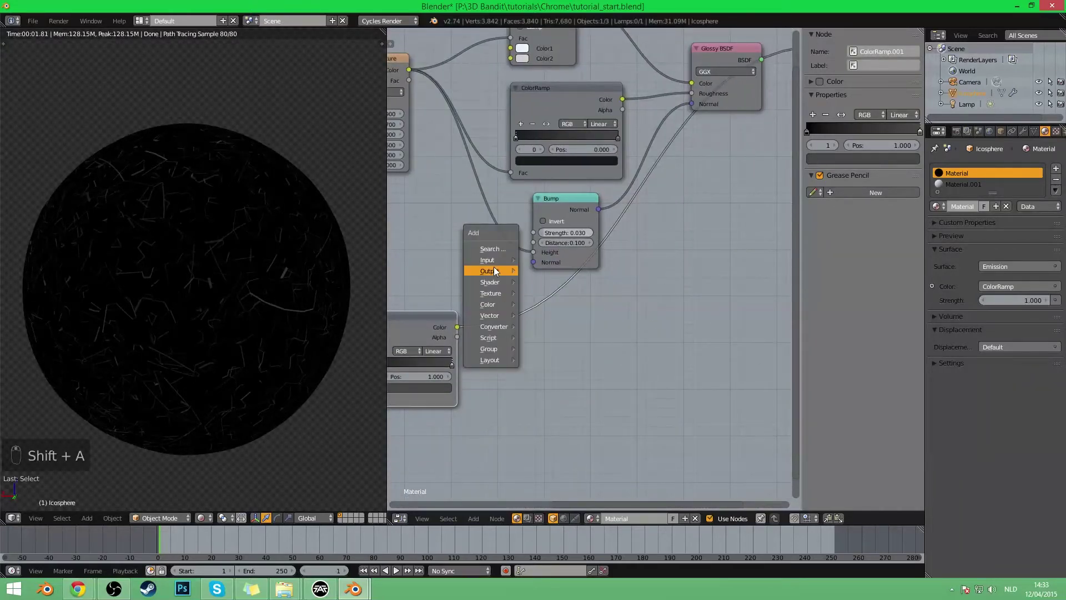
mouse_move(496, 271)
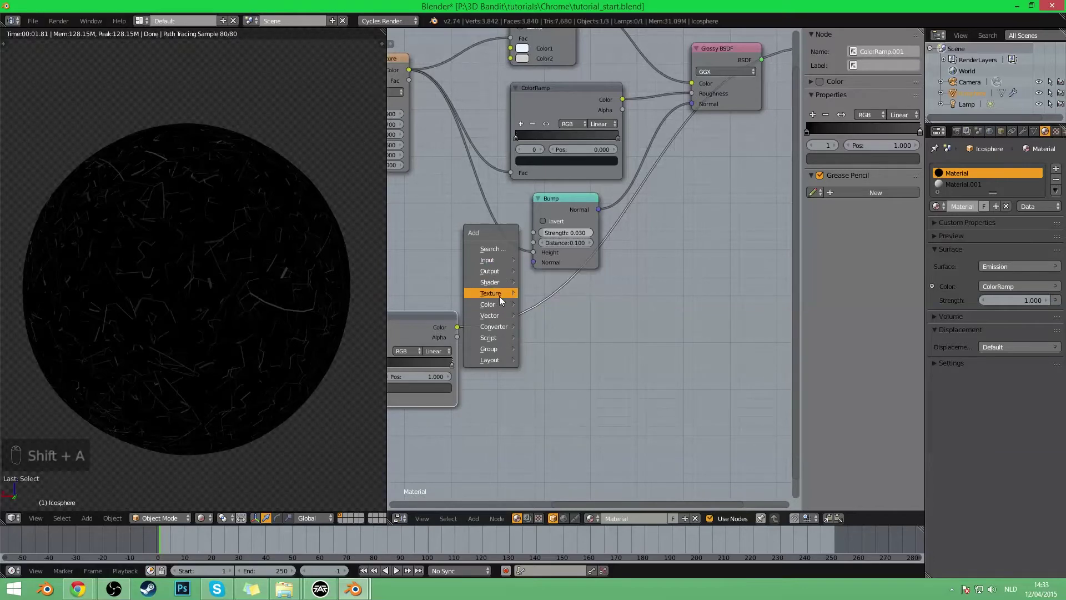
click(531, 305)
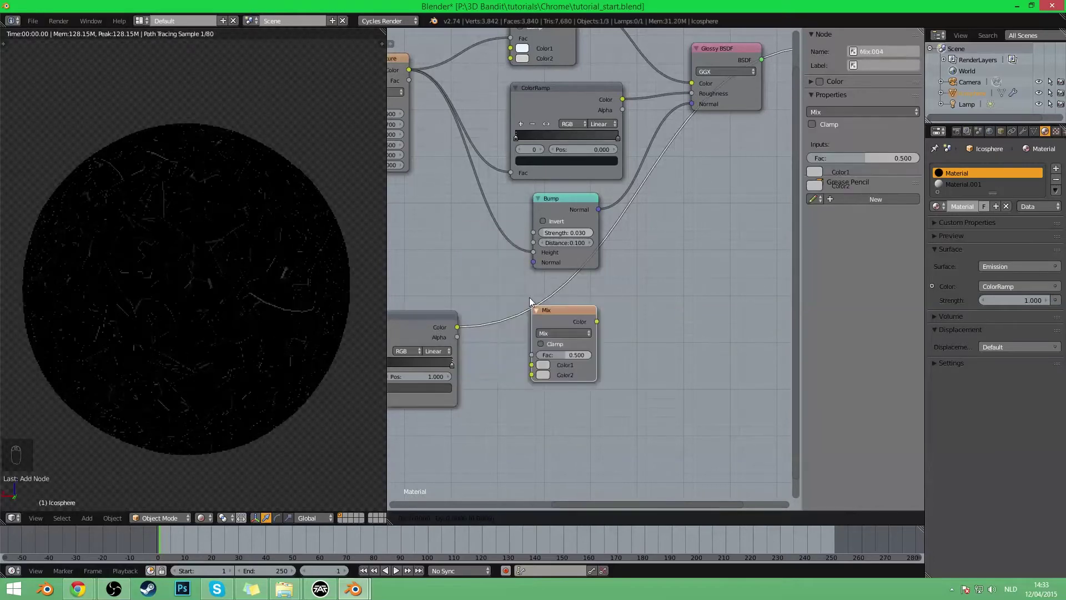
click(466, 217)
- Preview the Musgrave Texture, move it farther from the shader nodes, and shift the whole scratch node chain away from the Bump node
middle_drag(537, 294, 842, 291)
scroll(744, 279, down, 5)
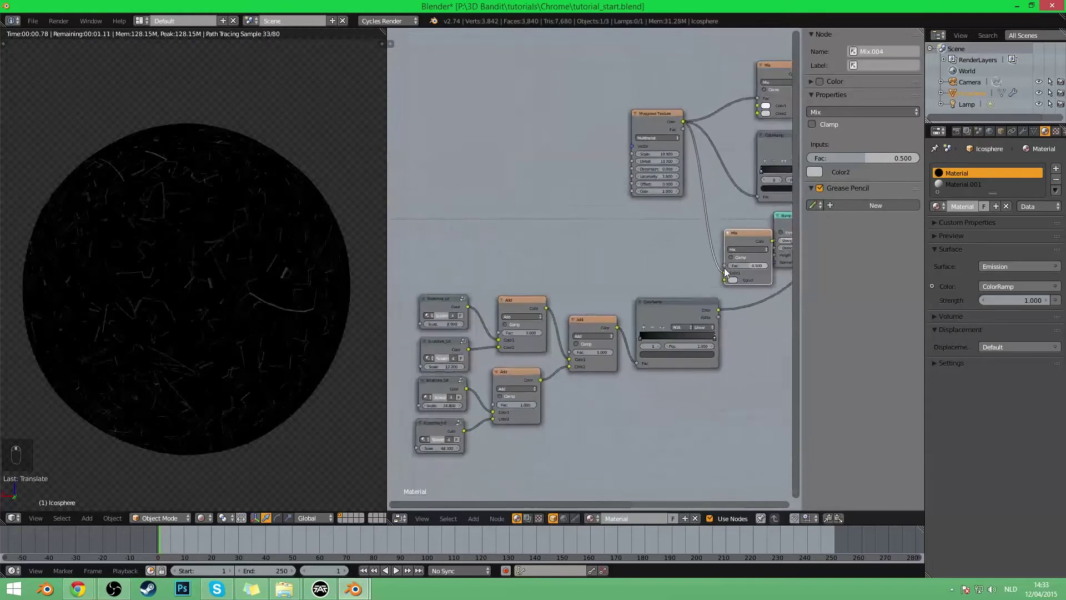
ctrl+shift+click(649, 138)
drag(646, 135, 554, 133)
key(a)
key(b)
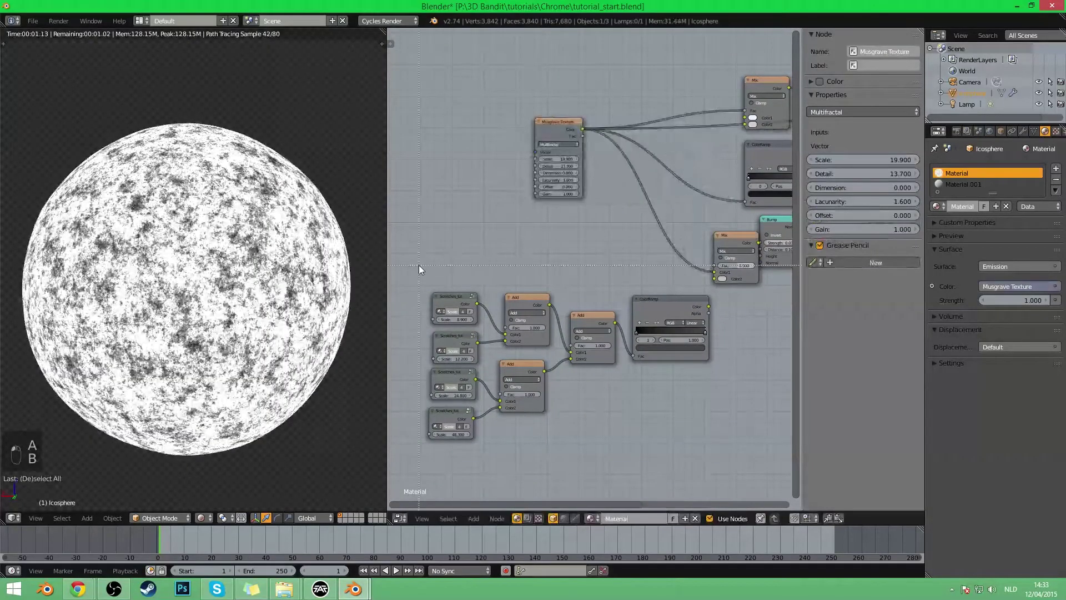
drag(419, 266, 691, 416)
key(g)
click(591, 398)
- Reposition the new Mix node, link the scratch ColorRamp's Color into its Color2, and preview the mix on the sphere
scroll(592, 398, up, 2)
middle_drag(698, 279, 578, 293)
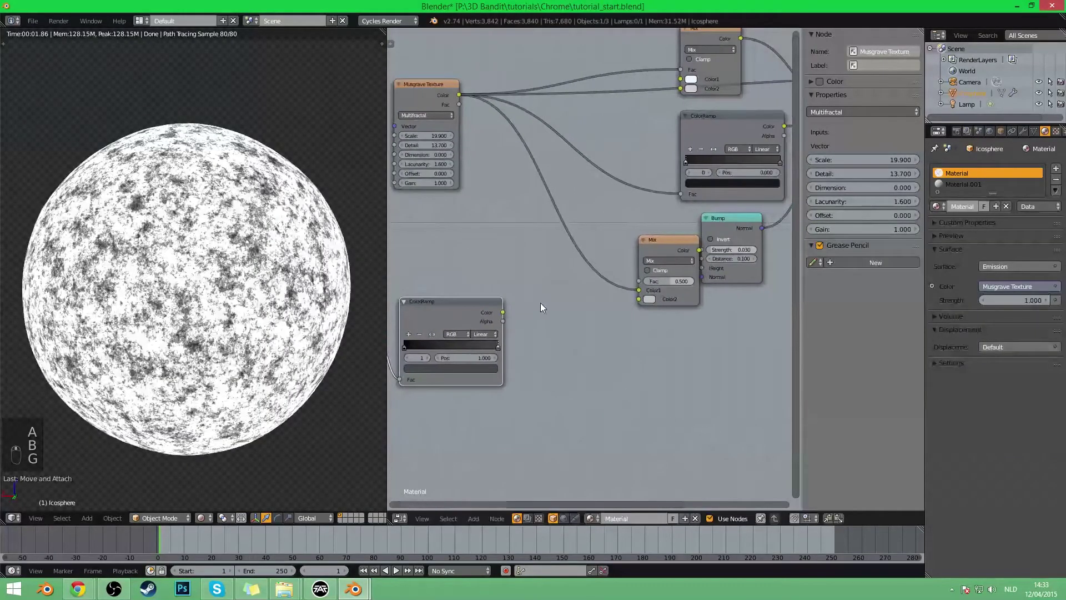
drag(645, 247, 581, 249)
drag(503, 312, 575, 300)
ctrl+shift+click(604, 250)
- Set the bump Mix node's factor to 1.000, try Overlay blending, and switch the blend mode to Add
scroll(613, 322, up, 7)
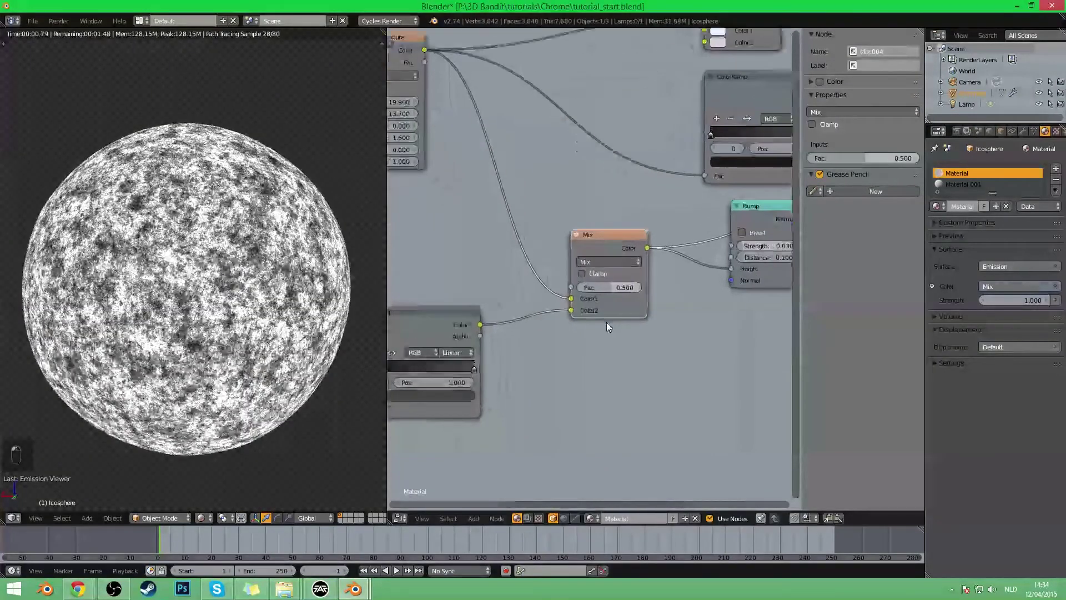
drag(613, 299, 659, 299)
click(621, 265)
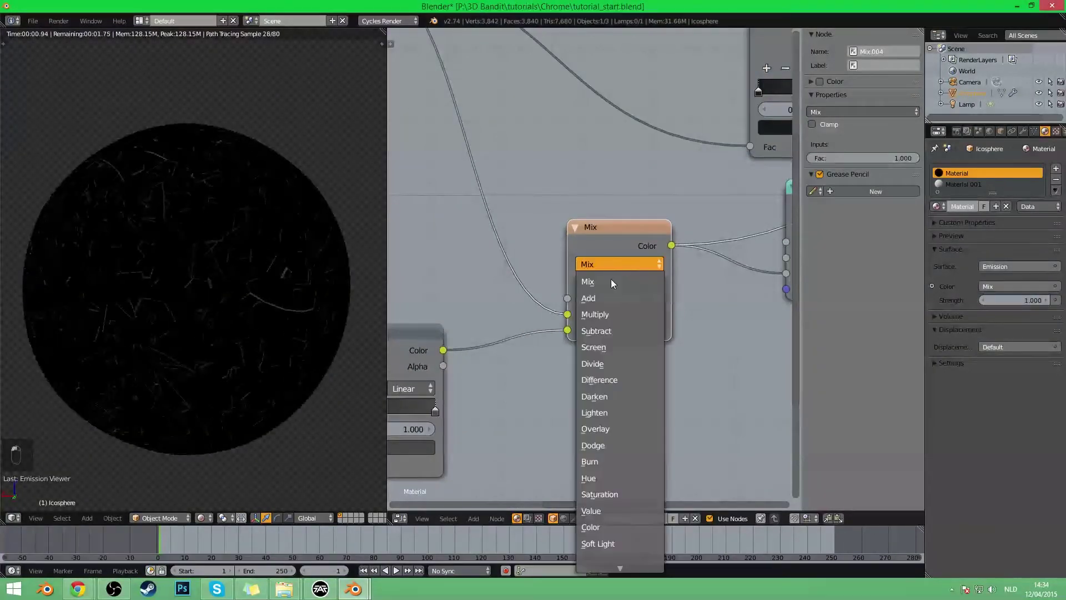
click(606, 428)
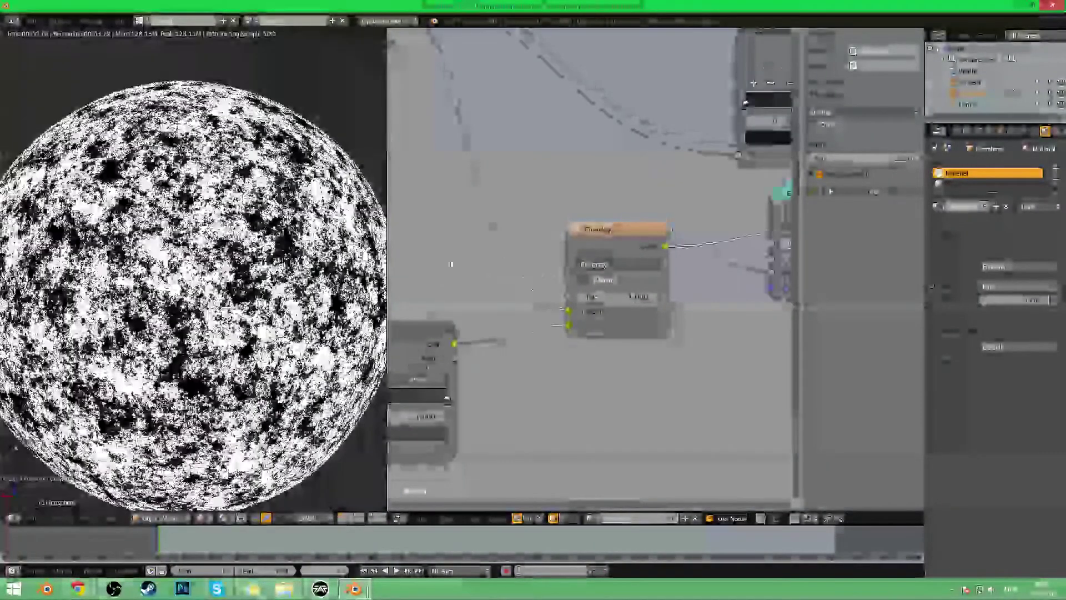
click(603, 264)
click(588, 295)
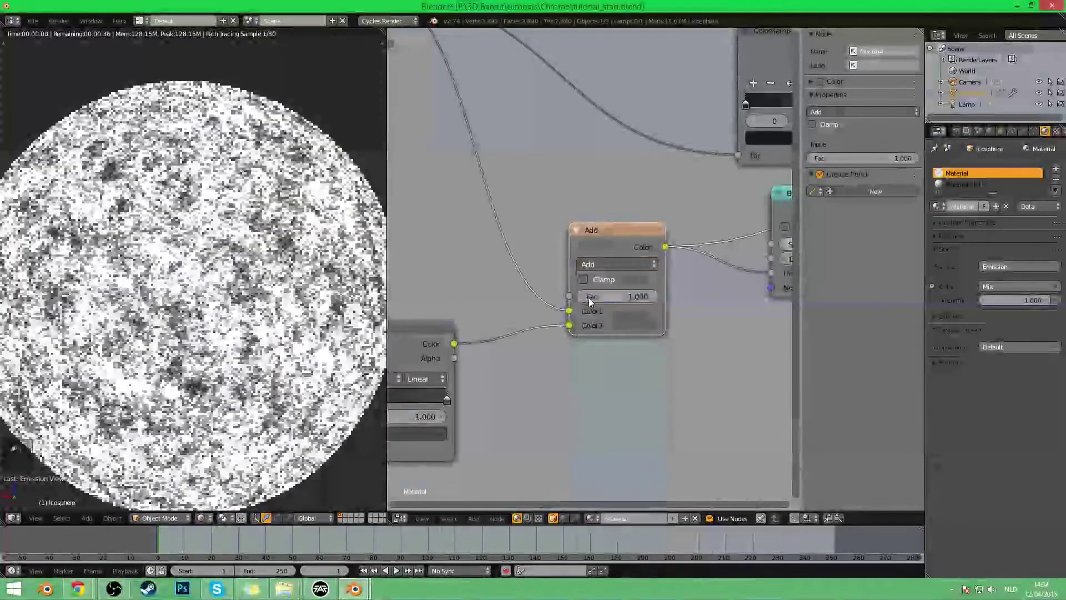
- Swap the bump Add node's inputs so scratches feed Color1 and Musgrave feeds Color2, and lower its factor to 0.036
middle_drag(546, 305, 585, 288)
drag(684, 279, 644, 279)
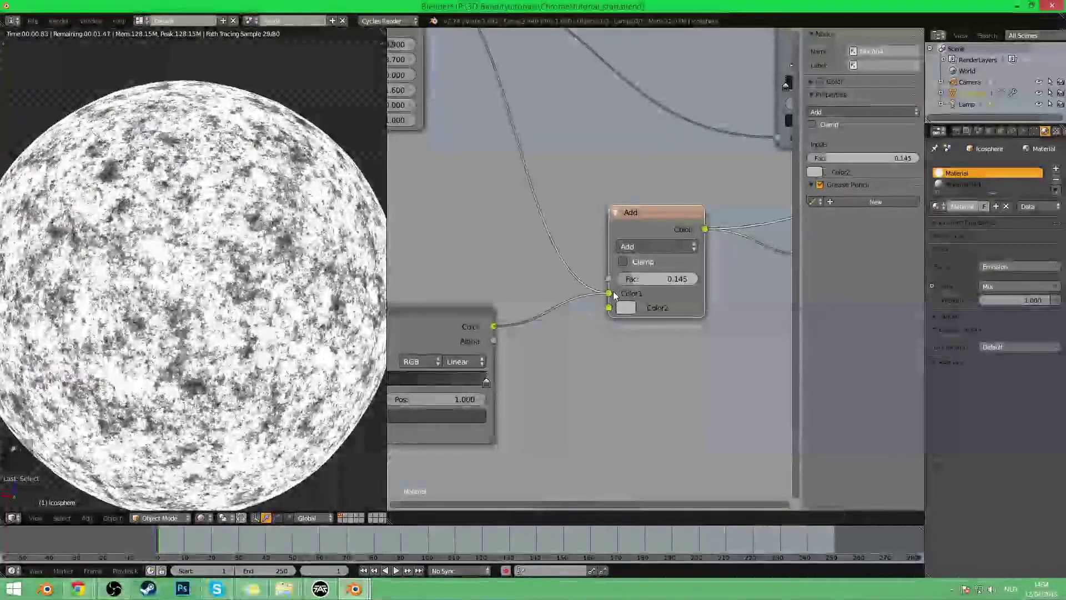
drag(613, 291, 610, 307)
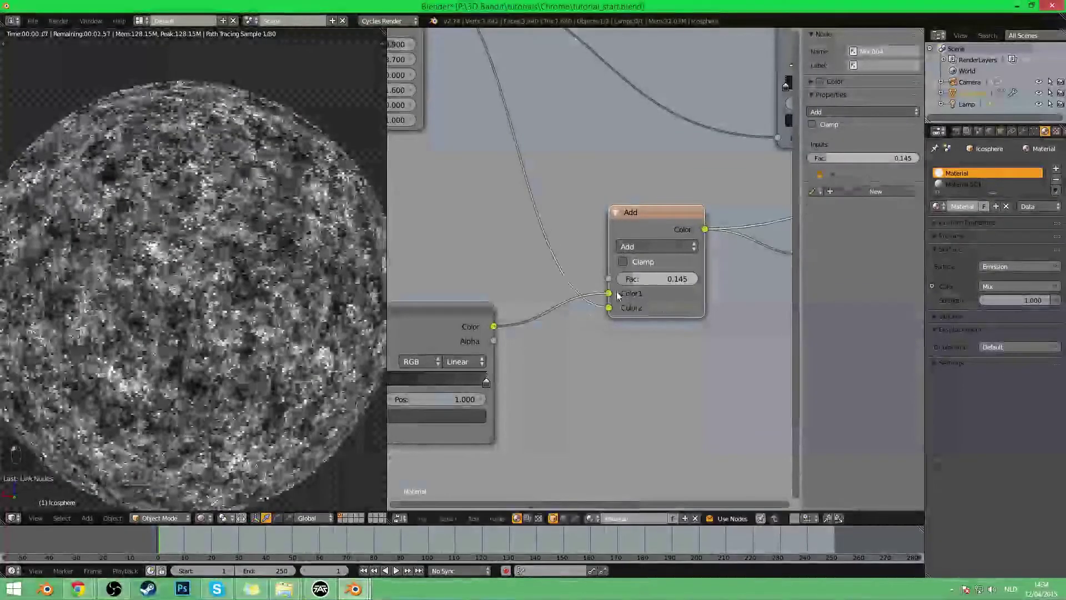
drag(672, 278, 623, 280)
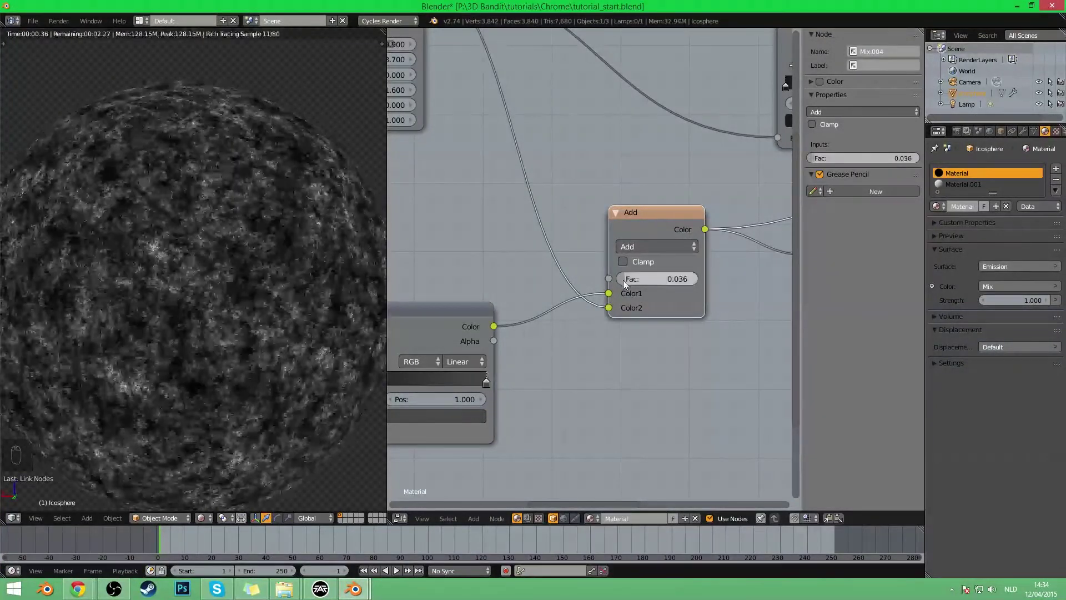
- Brighten the scratch ColorRamp's second stop to a light grey
middle_drag(441, 387, 532, 358)
click(535, 387)
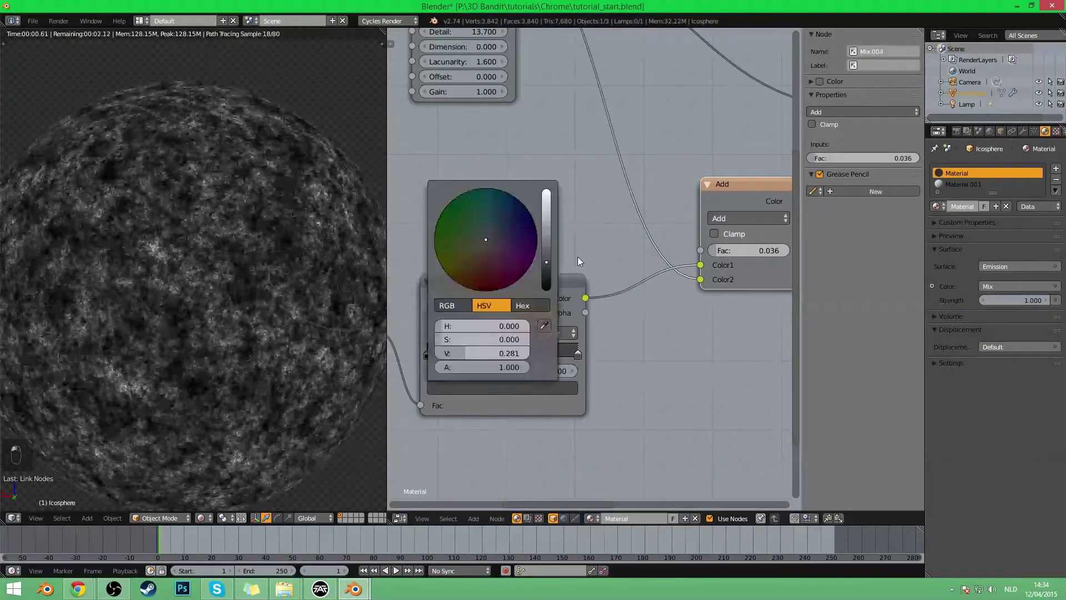
mouse_move(545, 236)
mouse_down()
mouse_move(546, 207)
mouse_move(546, 221)
mouse_up()
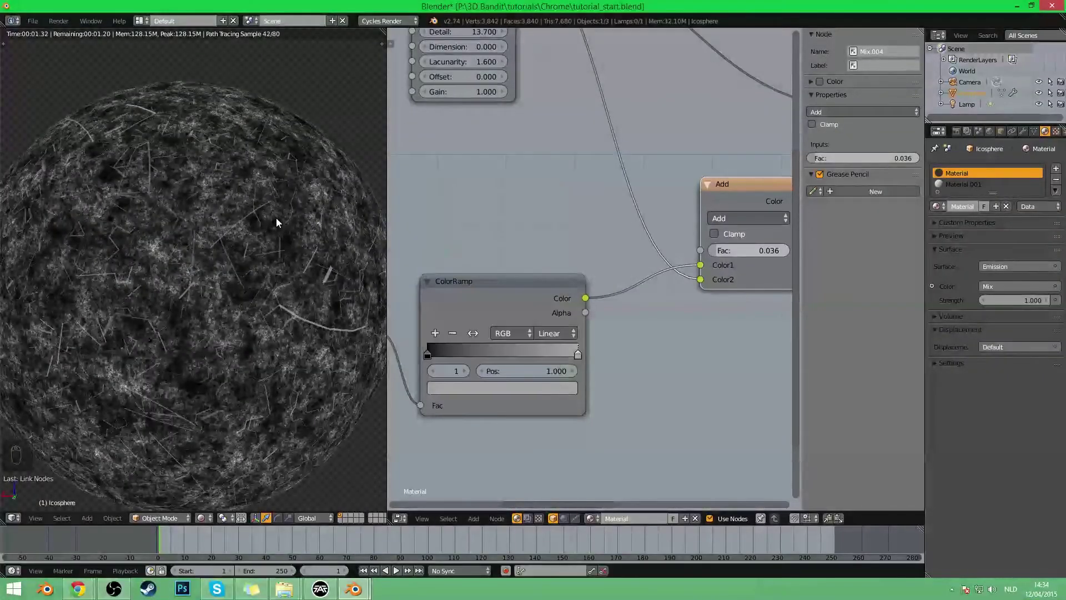
- Disconnect the Color and Roughness inputs of the Glossy BSDF and preview the shader with only the Bump connected
middle_drag(484, 235, 694, 300)
scroll(588, 300, down, 6)
scroll(550, 302, up, 2)
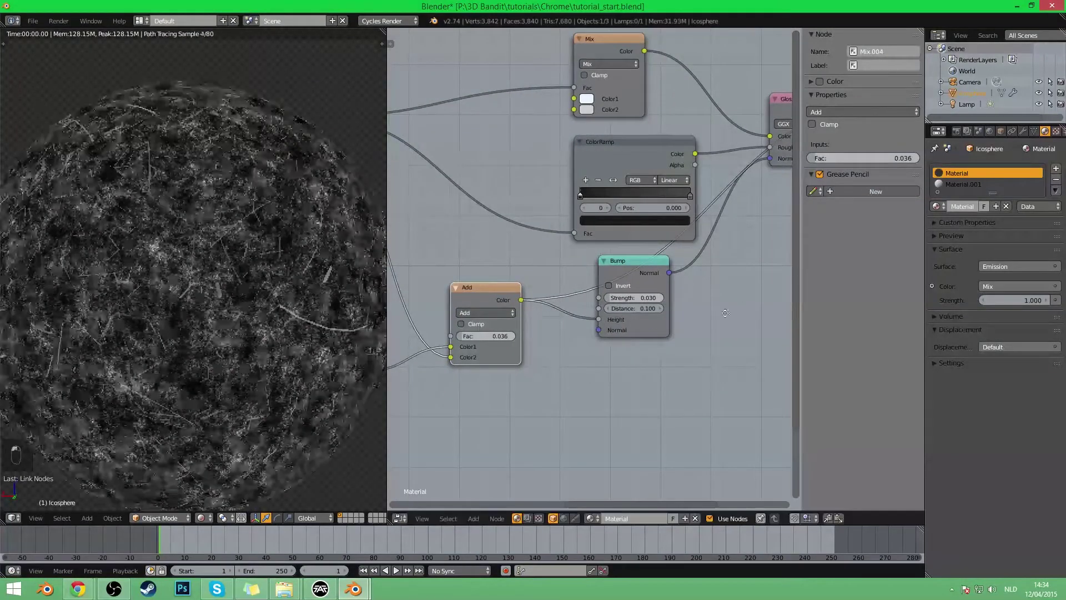
middle_drag(598, 318, 476, 352)
middle_drag(695, 207, 638, 229)
scroll(651, 228, down, 2)
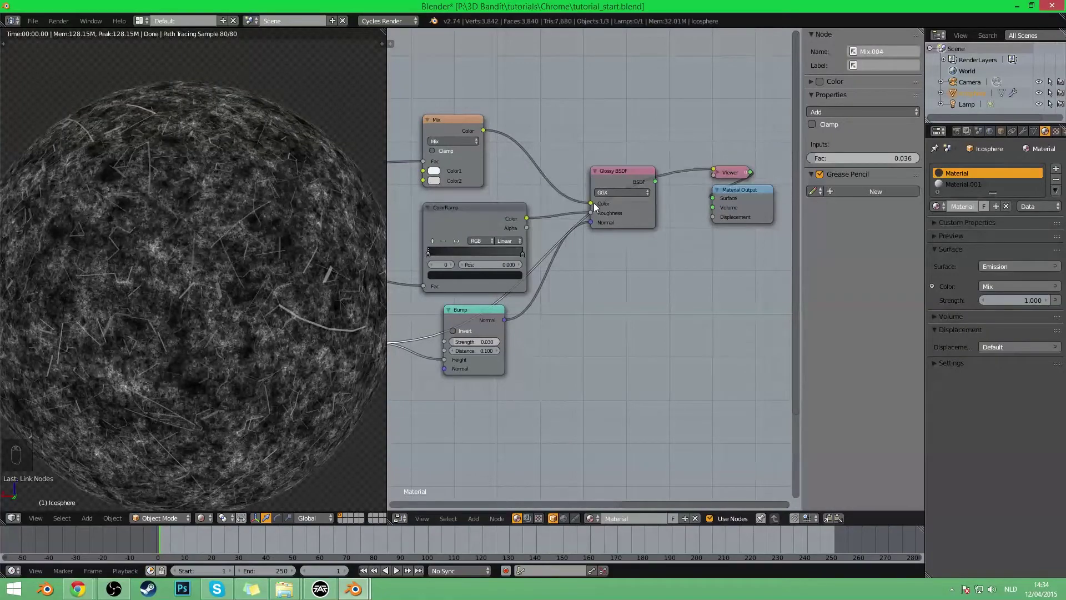
mouse_move(591, 203)
mouse_down()
mouse_move(562, 183)
mouse_move(582, 199)
mouse_up()
ctrl+shift+click(639, 203)
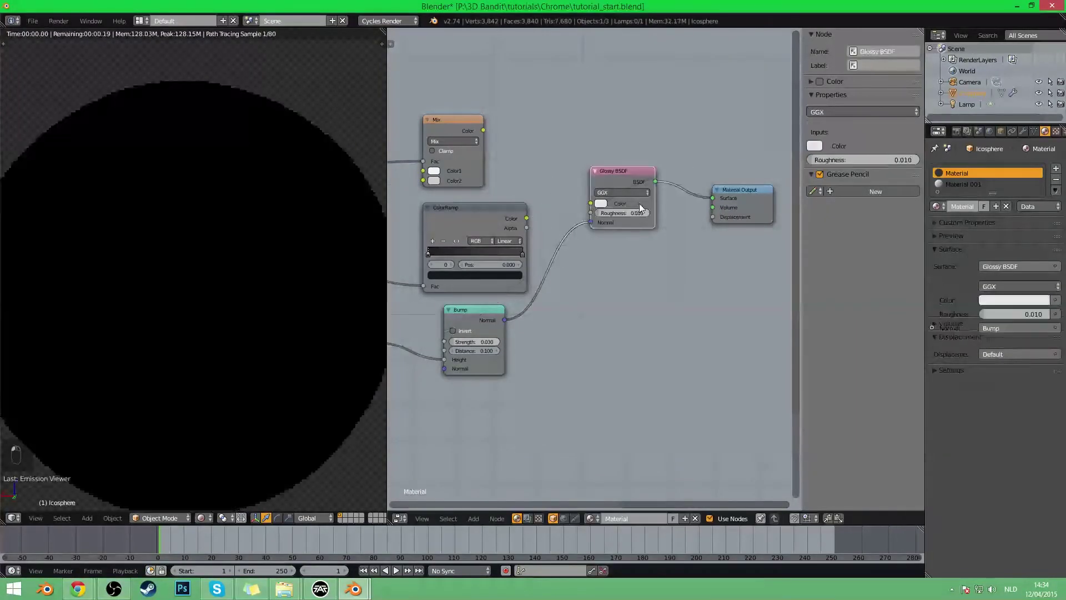
- Reverse the scratch ColorRamp by moving its black stop to position 1.000 and its light grey stop to 0.000
scroll(284, 264, up, 4)
scroll(285, 262, down, 2)
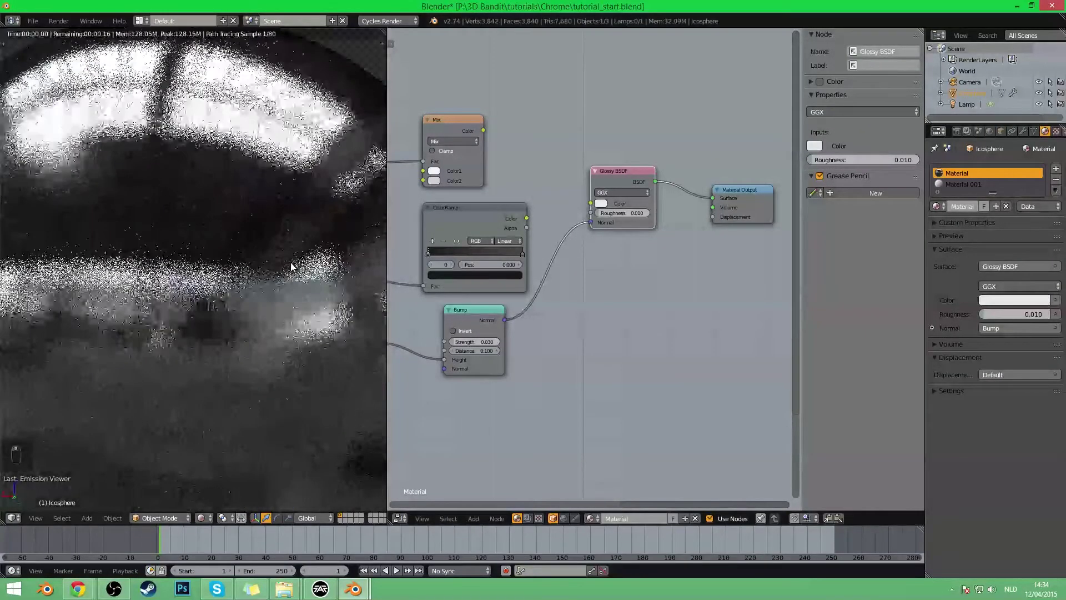
middle_drag(470, 310, 714, 264)
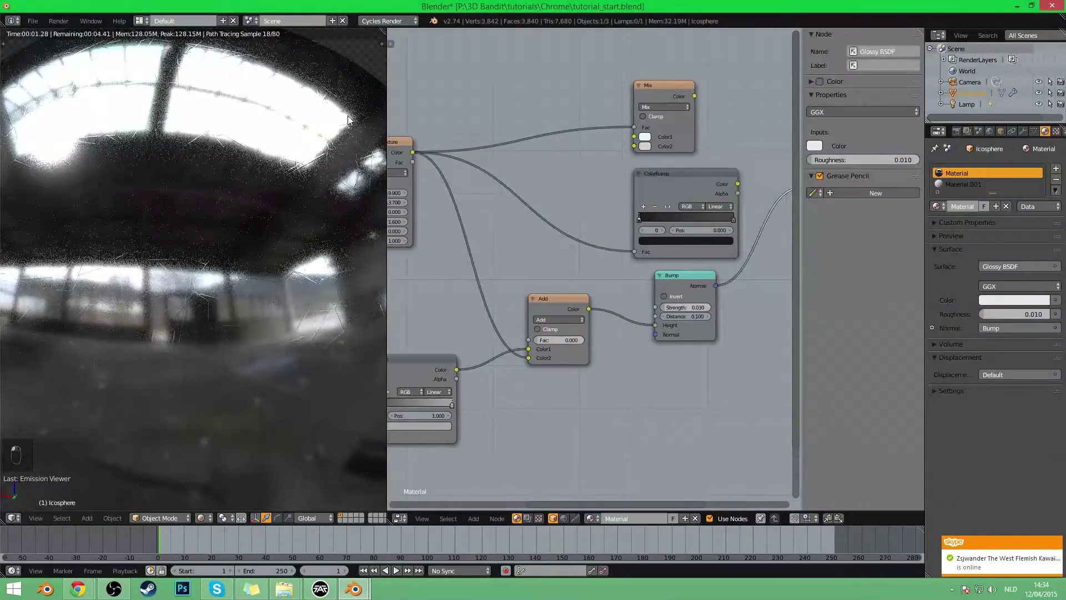
scroll(71, 166, down, 2)
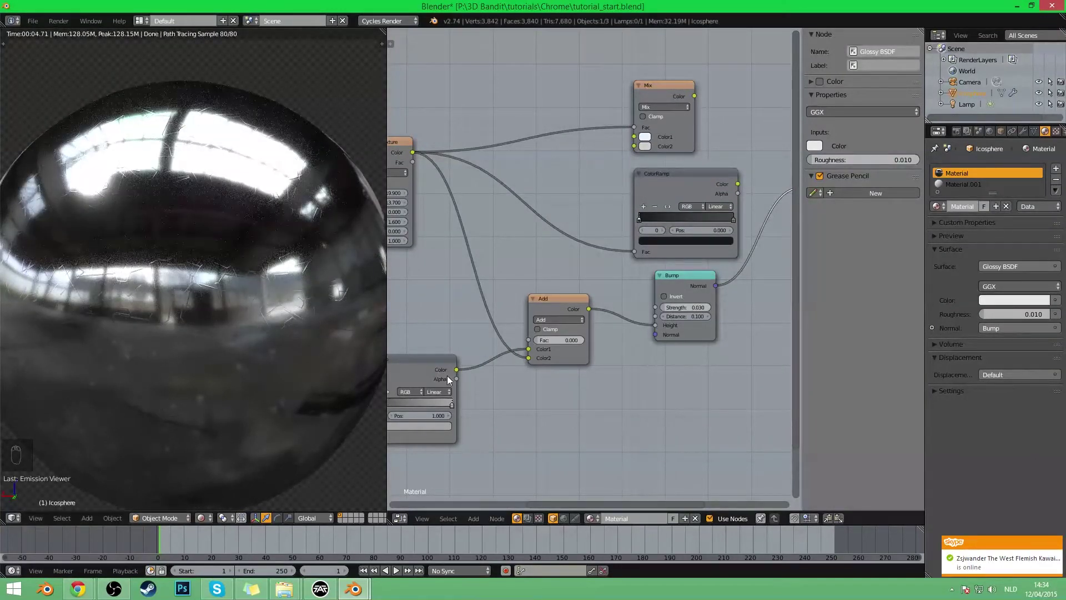
middle_drag(448, 375, 552, 332)
scroll(568, 342, up, 1)
mouse_move(563, 343)
mouse_down()
mouse_move(456, 343)
mouse_move(564, 343)
mouse_up()
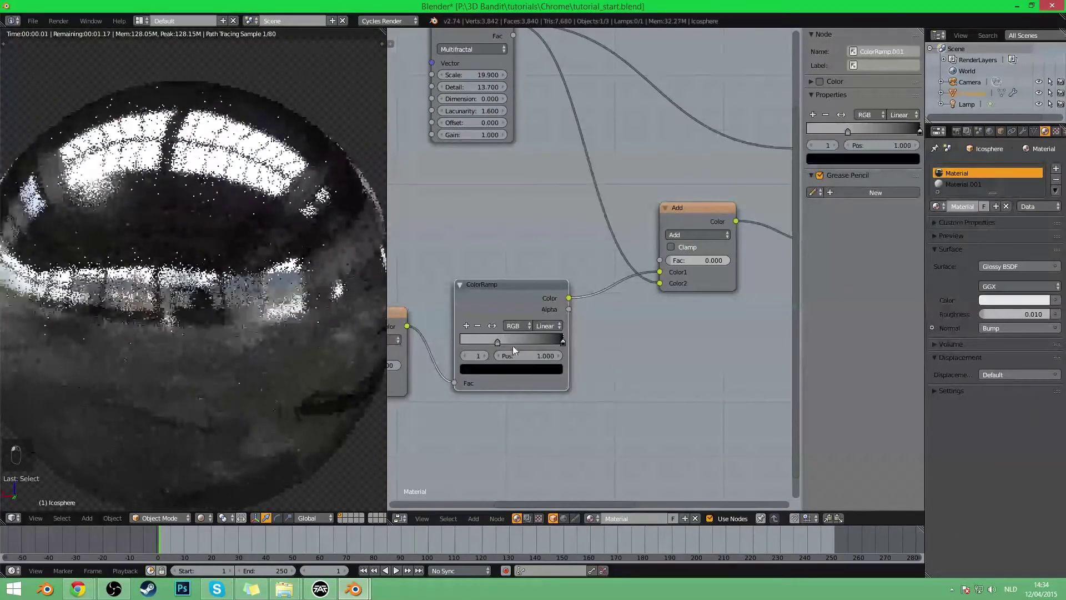
drag(497, 341, 458, 344)
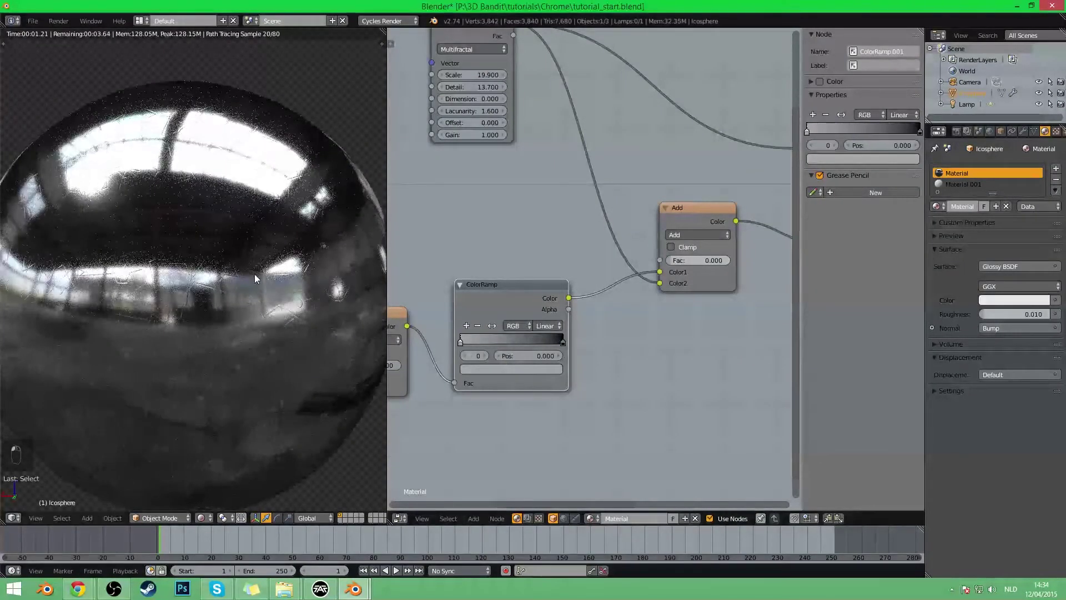
scroll(211, 252, up, 2)
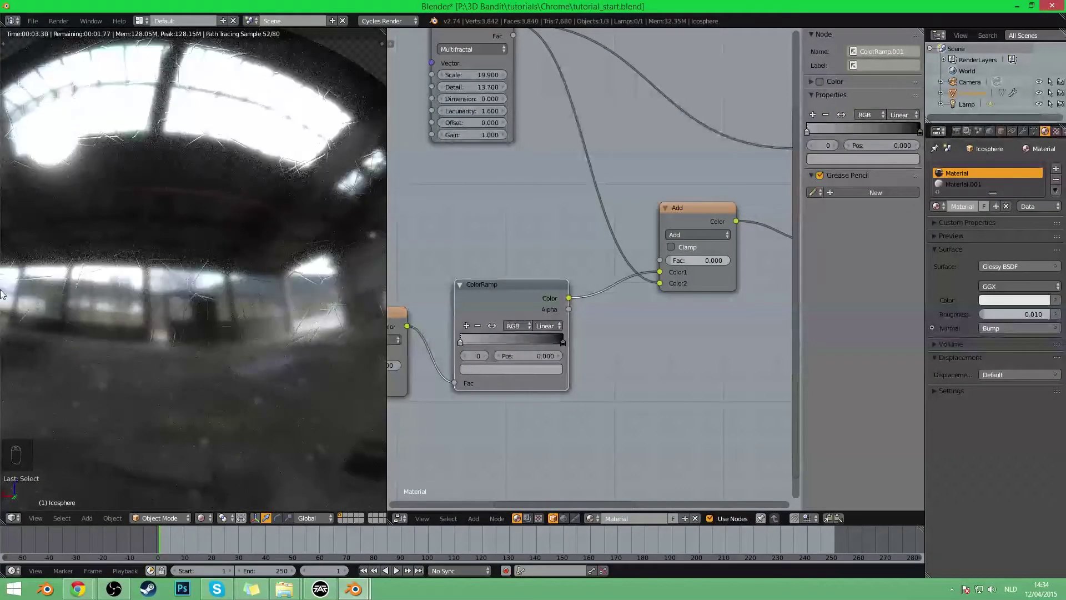
scroll(148, 280, down, 2)
- Set the factor of the Add node feeding the Bump height to 0.055
middle_drag(691, 316, 548, 364)
scroll(544, 367, down, 2)
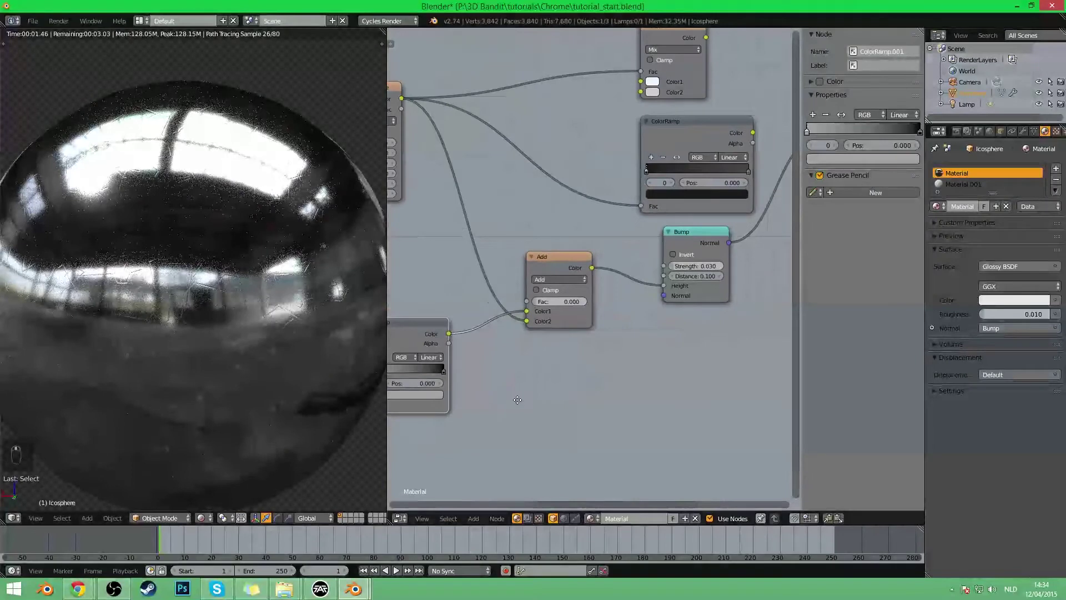
middle_drag(518, 400, 450, 417)
middle_drag(605, 365, 617, 369)
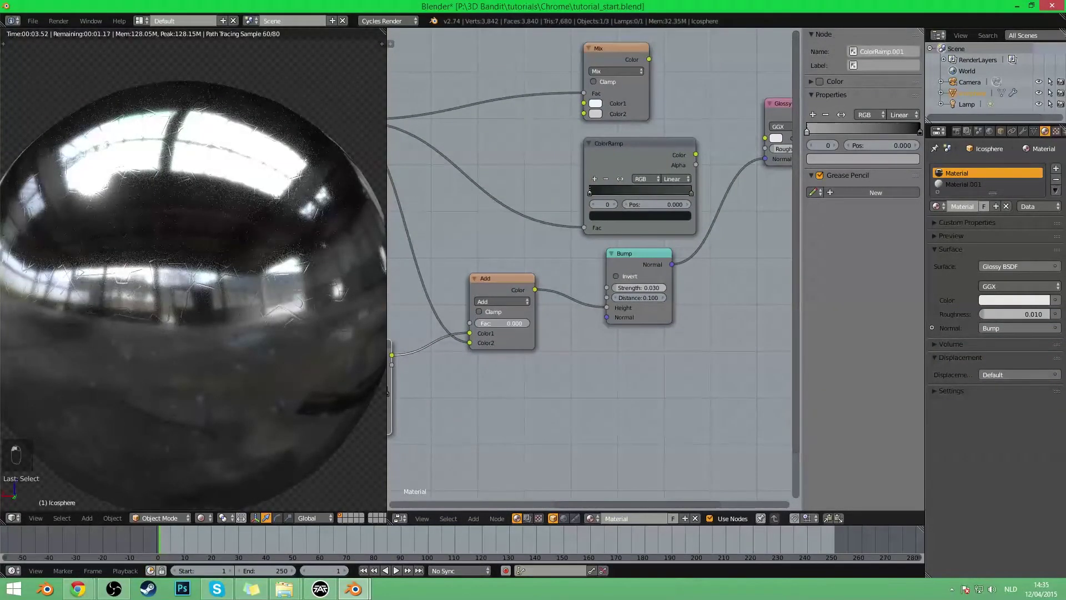
drag(502, 323, 506, 324)
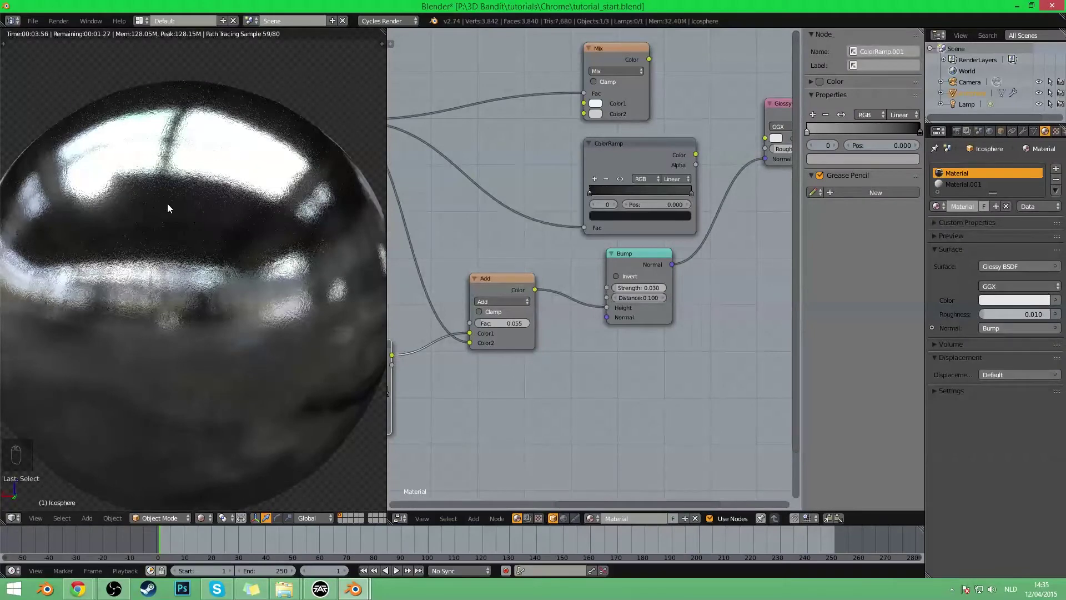
- Reconnect the ColorRamp to the Glossy BSDF's Roughness and the Mix node to its Color, and check the render full screen
middle_drag(795, 279, 613, 385)
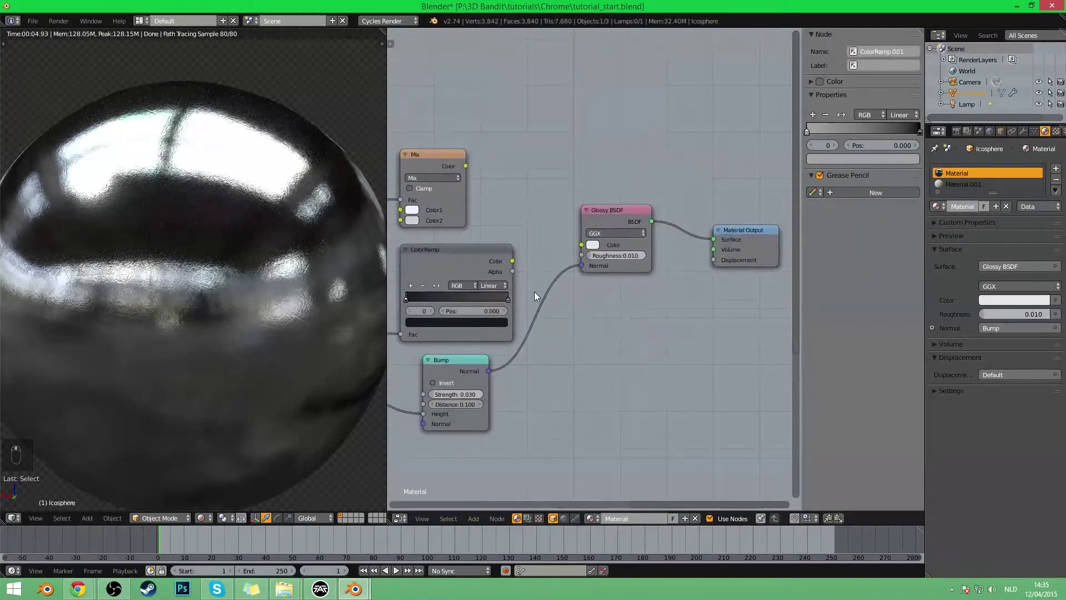
drag(515, 261, 581, 255)
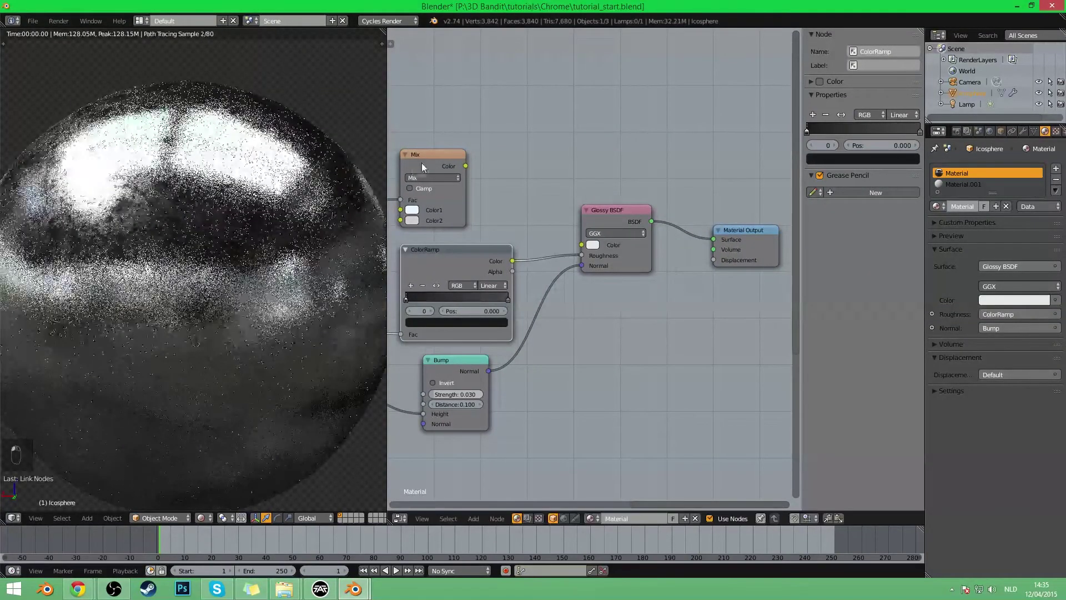
drag(546, 208, 583, 246)
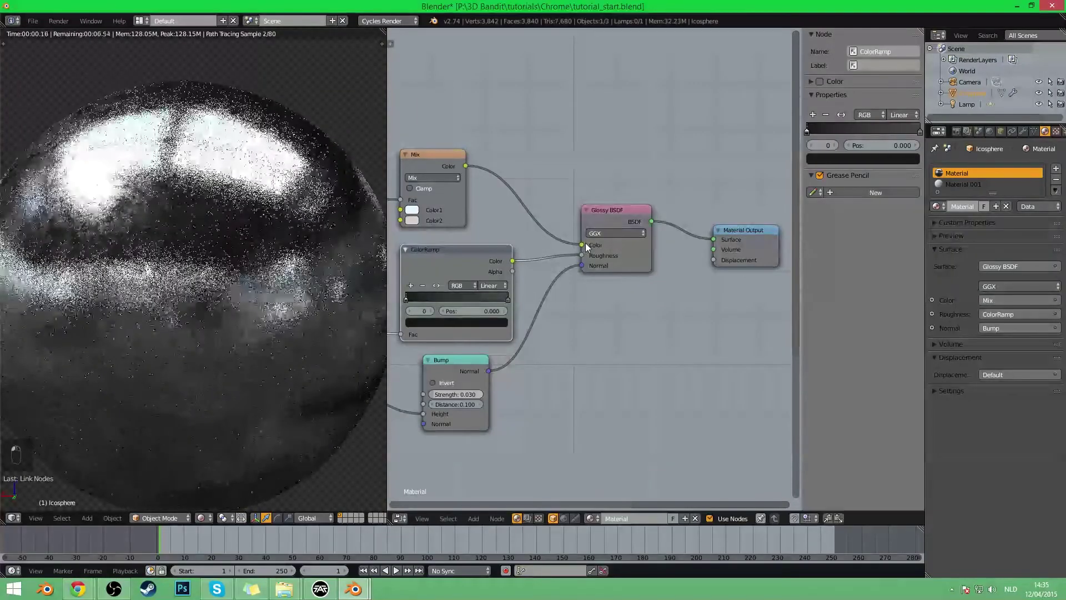
key(shift+space)
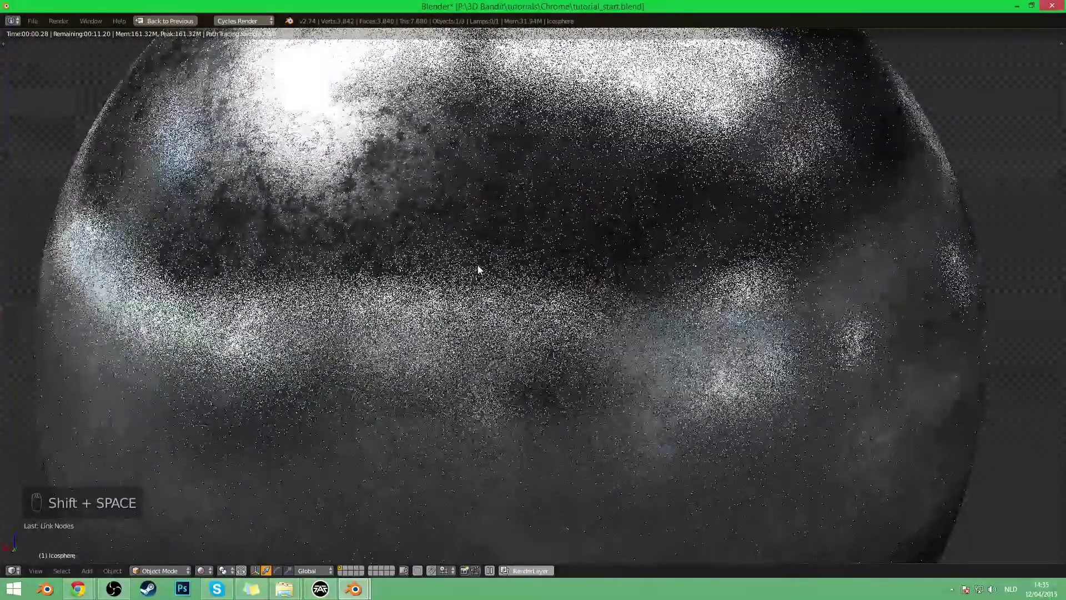
key(shift+space)
scroll(687, 317, up, 3)
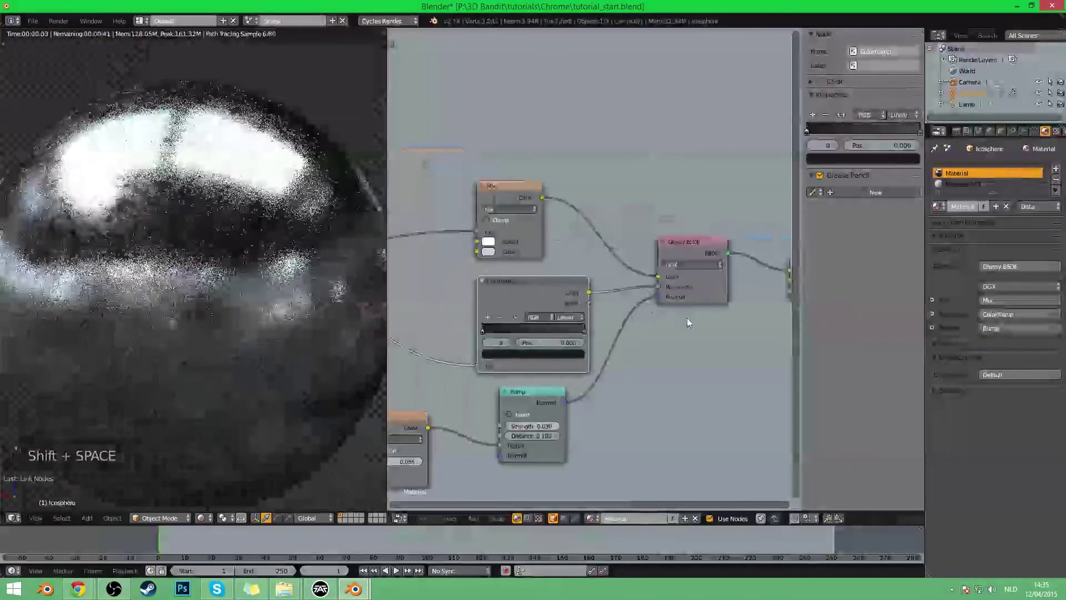
scroll(661, 251, down, 3)
- Move the Material Output away to make room and add a second Glossy BSDF below the existing one
drag(666, 300, 721, 295)
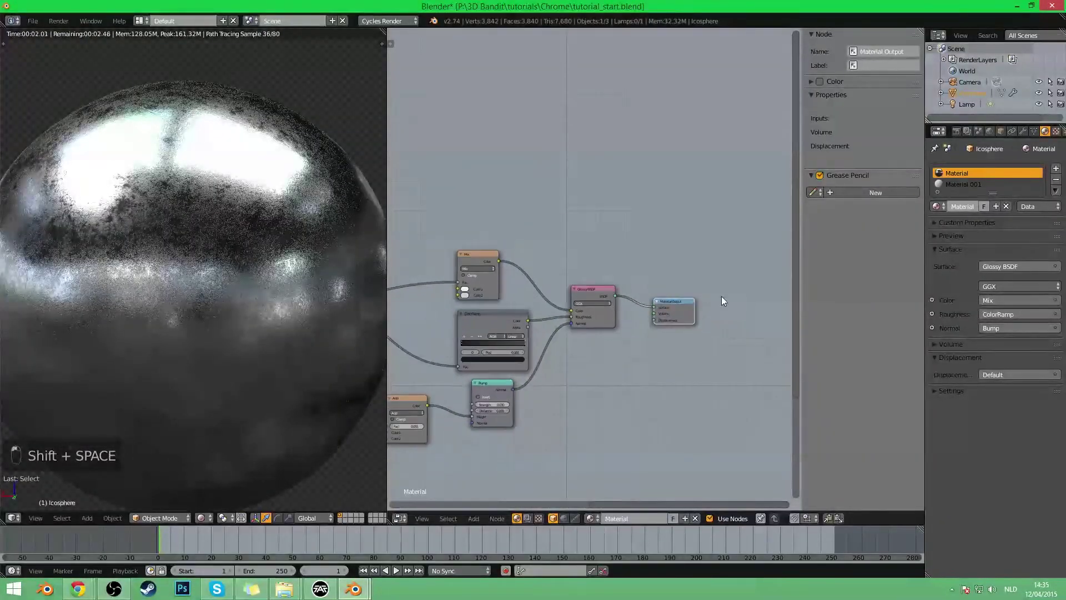
key(shift+a)
key(shift+a)
mouse_move(545, 204)
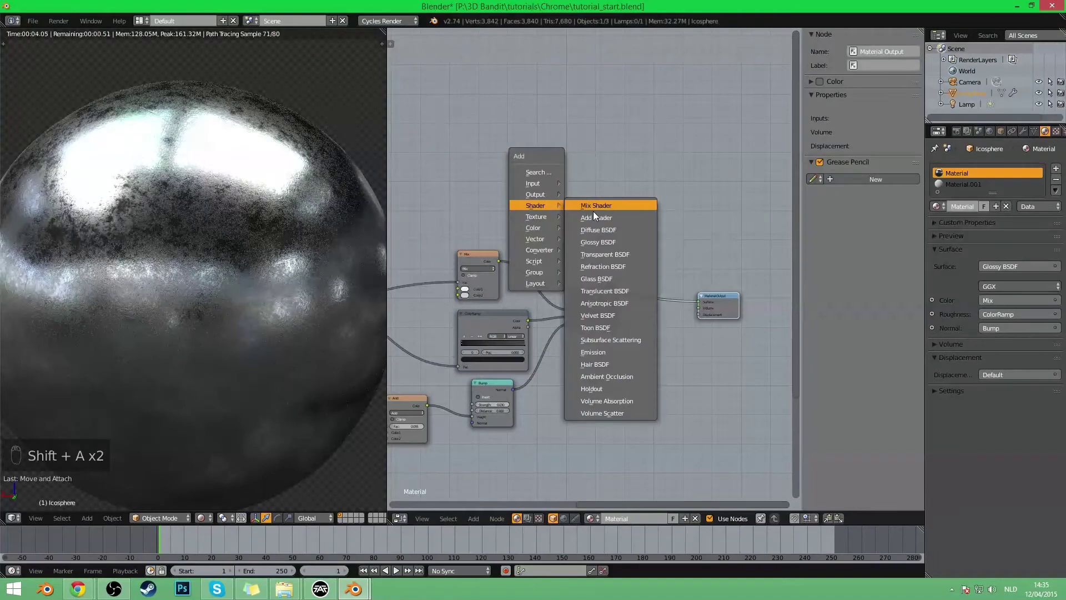
click(596, 244)
click(585, 325)
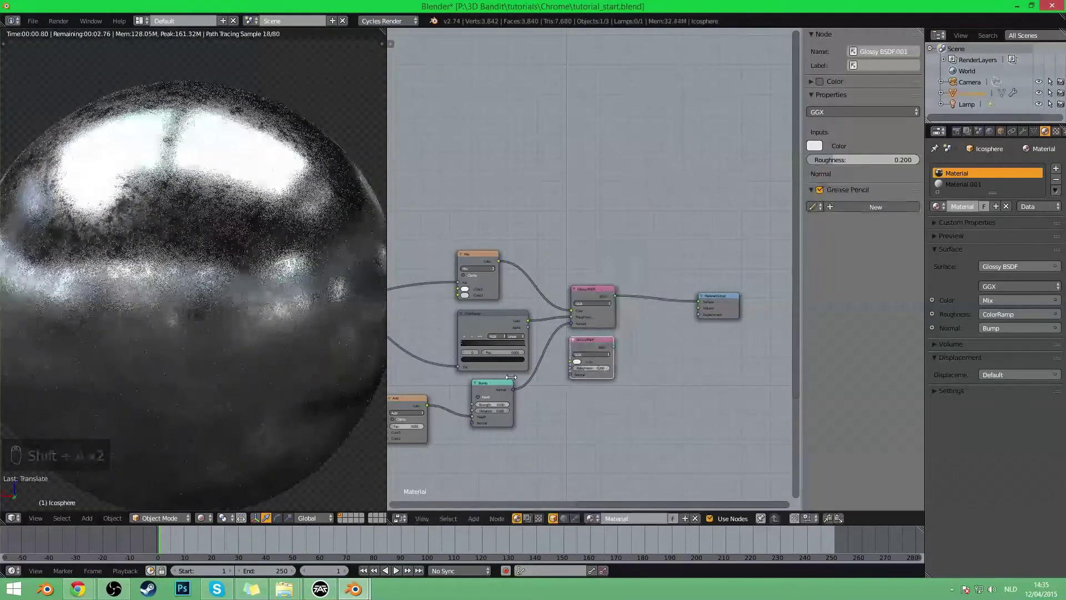
- Feed the Bump normal into the second Glossy BSDF and set its roughness to 0.010, placing the node above the first
drag(513, 388, 571, 375)
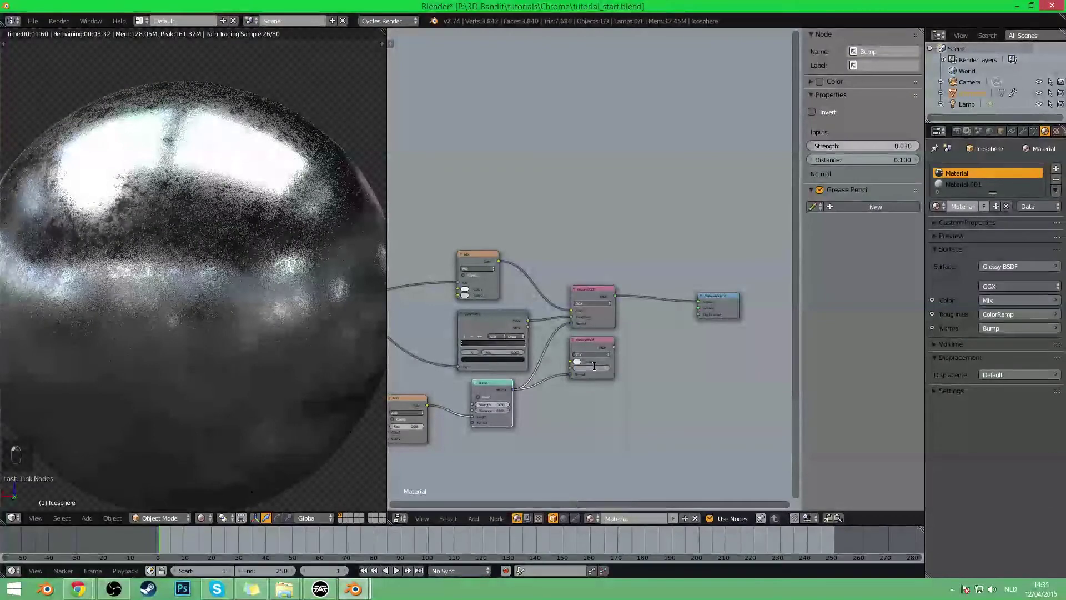
text(0.05)
key(Return)
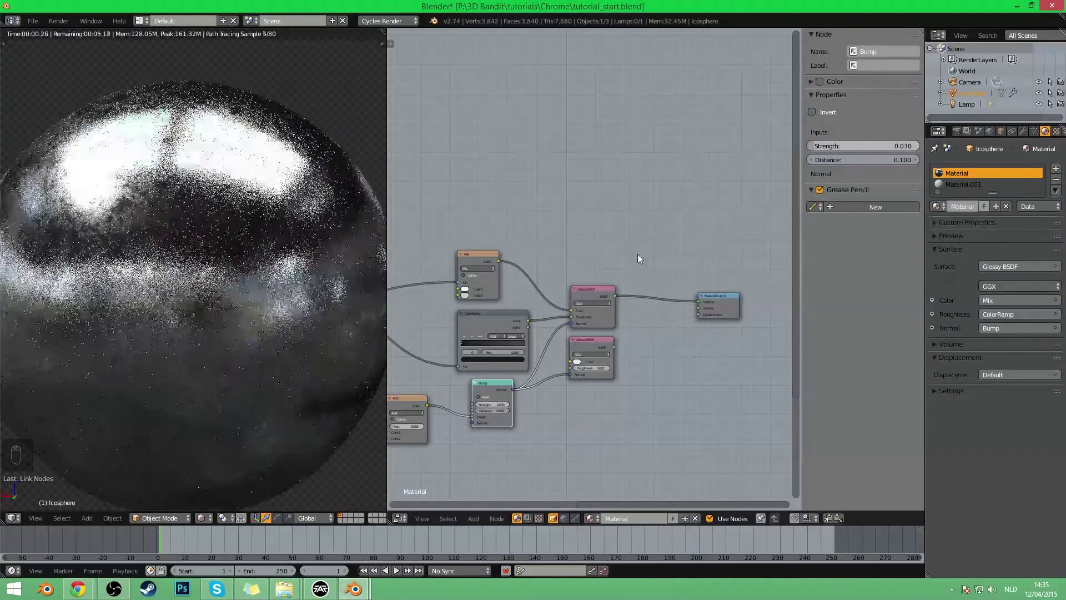
drag(589, 348, 594, 222)
scroll(597, 261, up, 1)
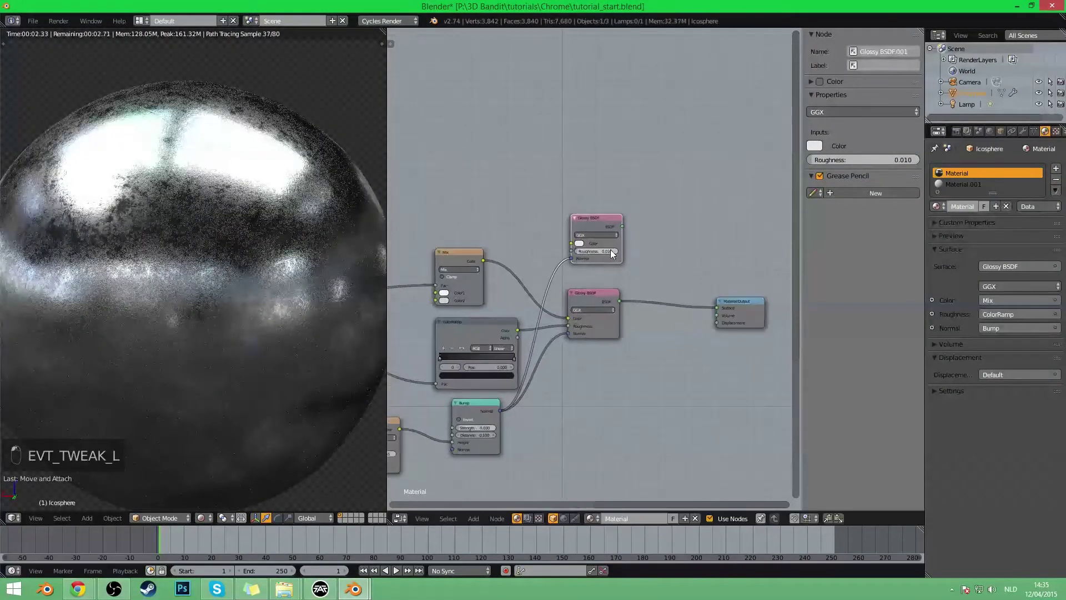
- Insert a Mix Shader between the first Glossy BSDF and the Material Output, and link the second Glossy BSDF into it
key(shift+a)
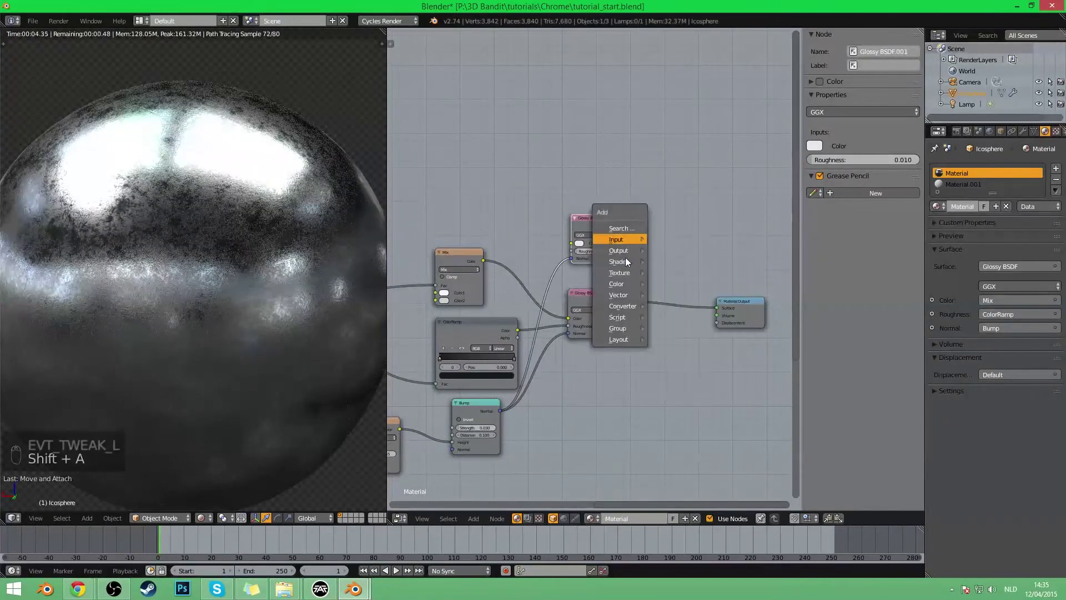
mouse_move(633, 261)
click(674, 261)
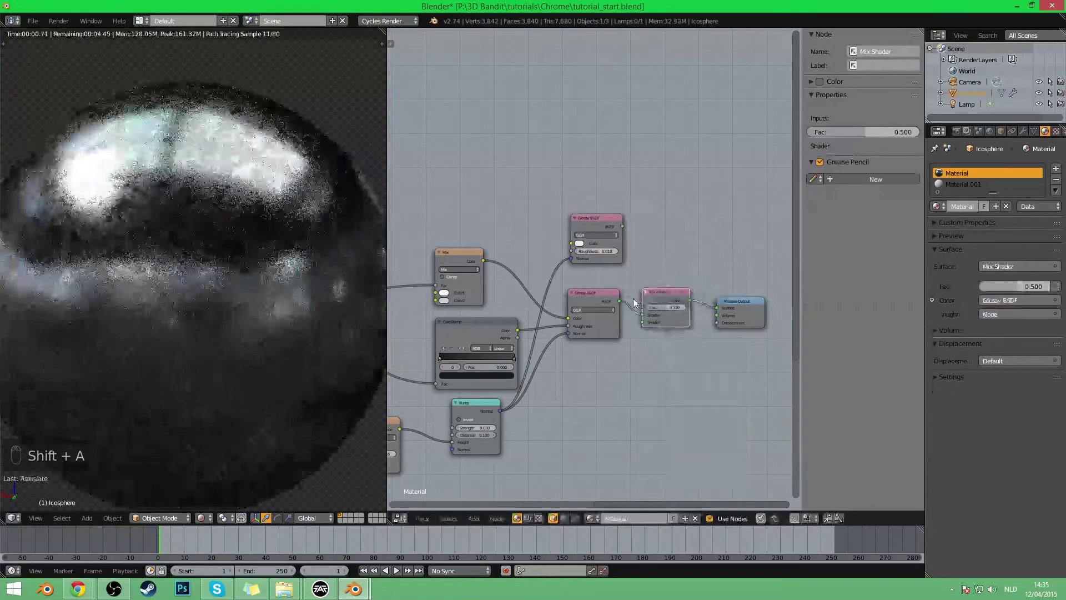
click(643, 328)
drag(643, 315, 643, 323)
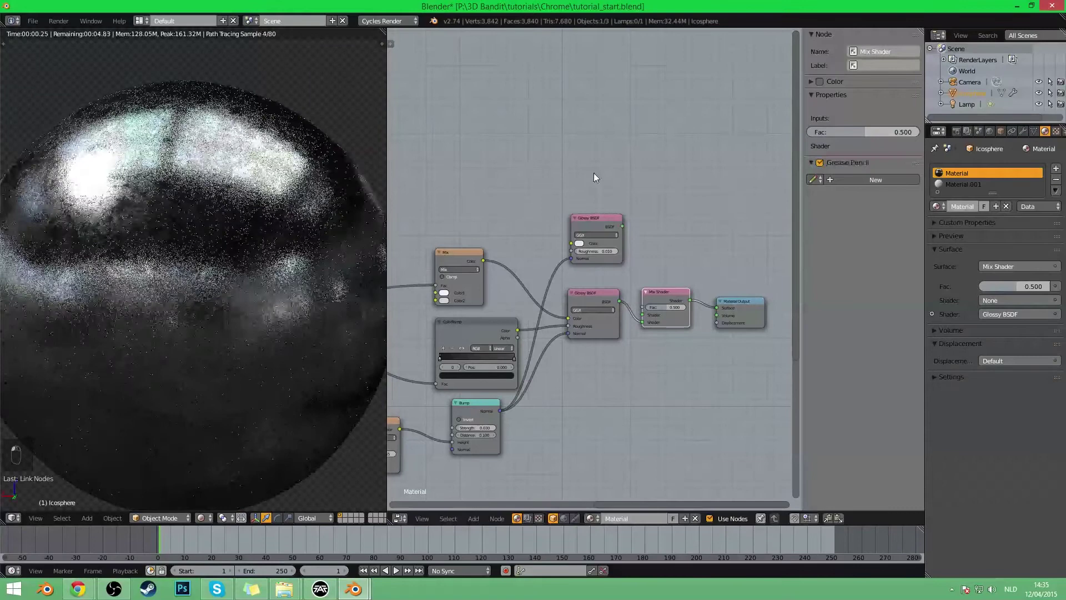
drag(622, 226, 643, 307)
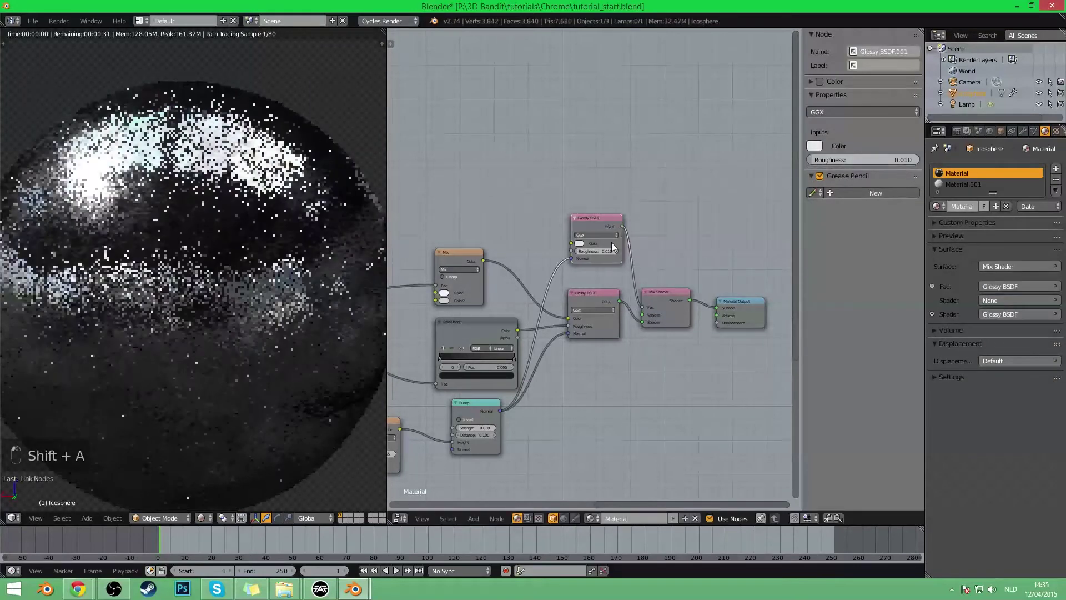
drag(599, 234, 593, 251)
- Add a Fresnel input node above the Glossy shaders and preview its output on the sphere
key(shift+a)
mouse_move(581, 161)
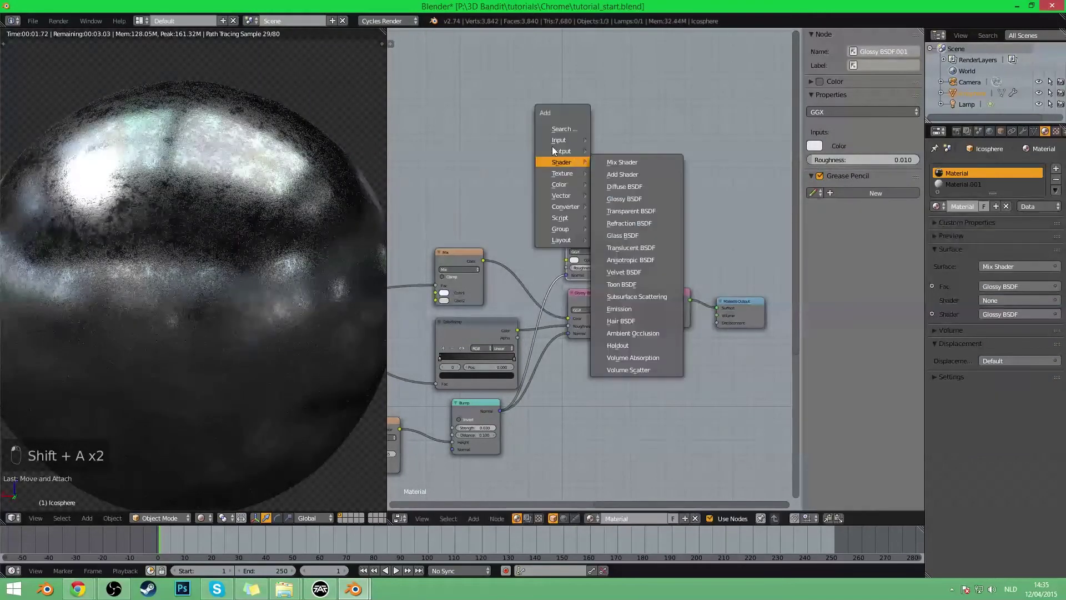
mouse_move(561, 145)
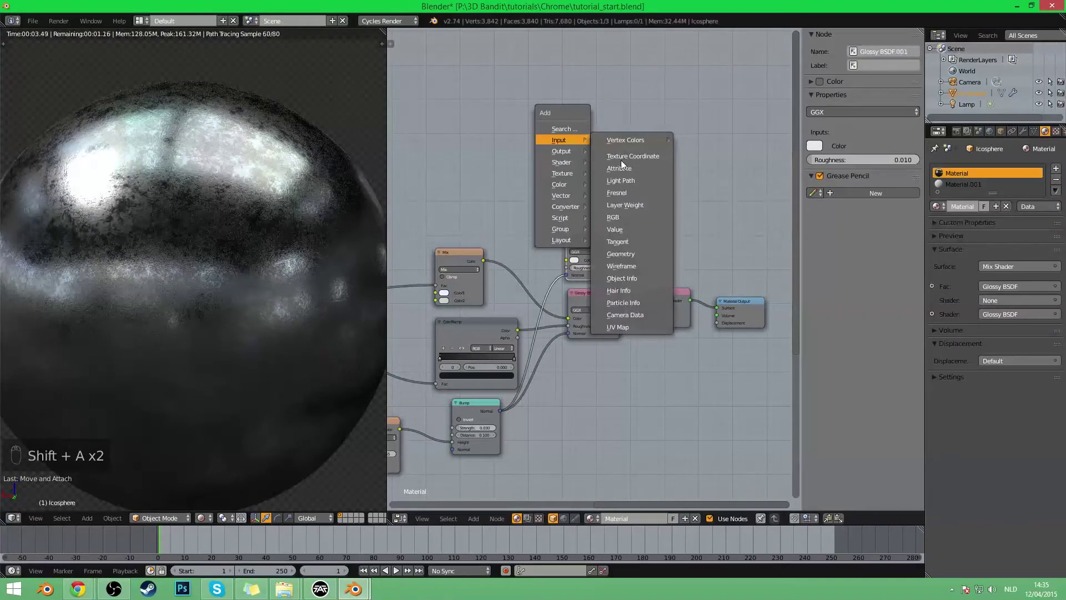
click(621, 193)
click(564, 179)
ctrl+shift+click(584, 185)
- Place the second Glossy BSDF below the first and rewire the Mix Shader with the original Glossy first and the new one second
middle_drag(653, 206, 616, 189)
scroll(581, 208, up, 3)
drag(546, 214, 541, 365)
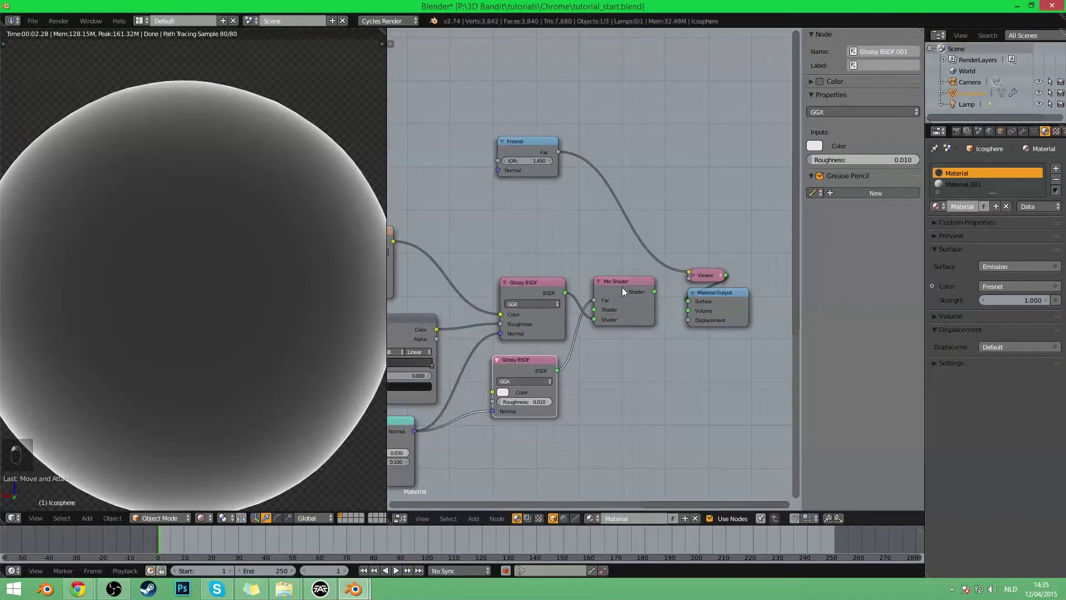
drag(594, 300, 594, 309)
drag(590, 314, 594, 320)
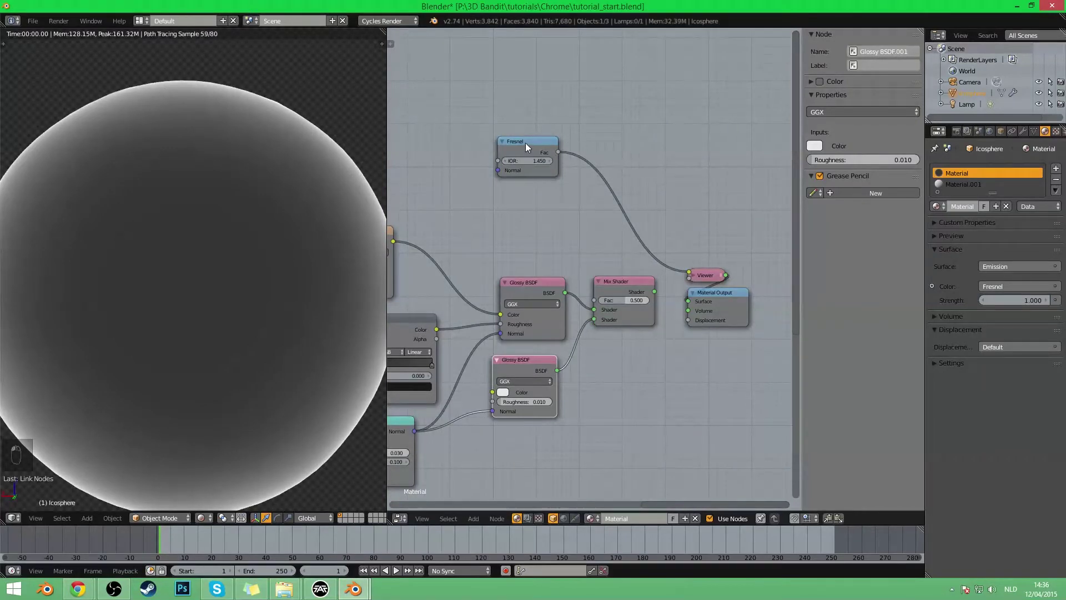
- Connect the Fresnel node to the Mix Shader's factor and preview the mixed shader from a different view
drag(526, 142, 529, 222)
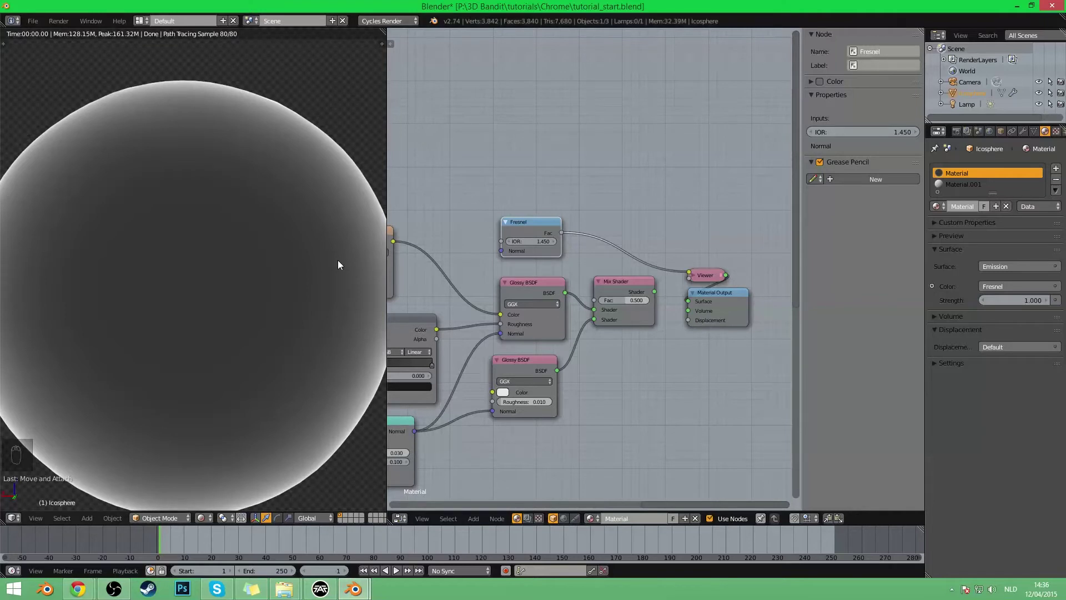
middle_drag(334, 141, 288, 182)
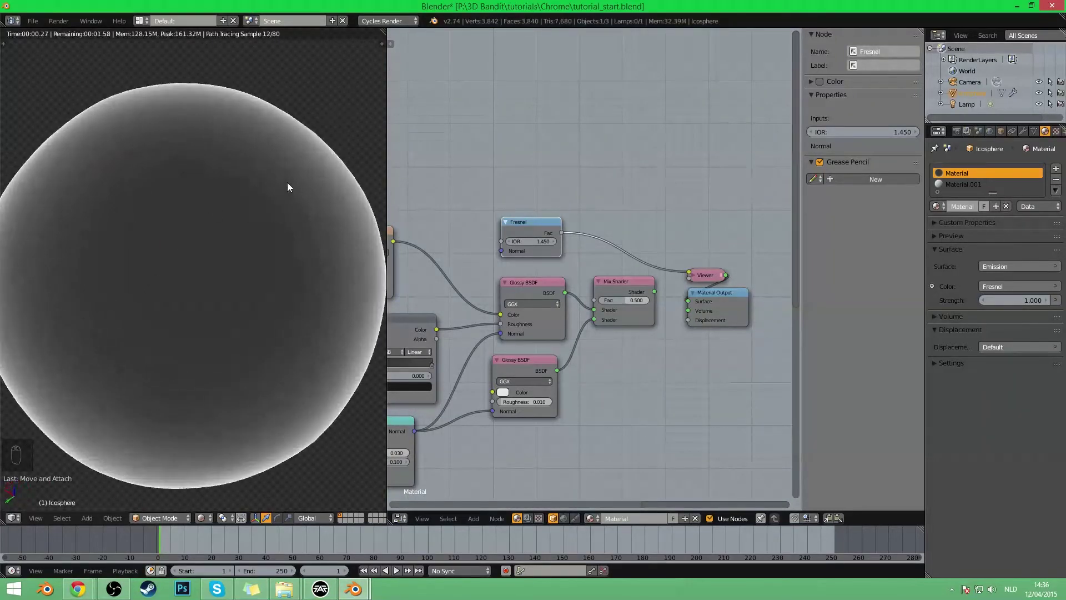
key(KP_0)
drag(560, 232, 595, 300)
ctrl+shift+click(645, 309)
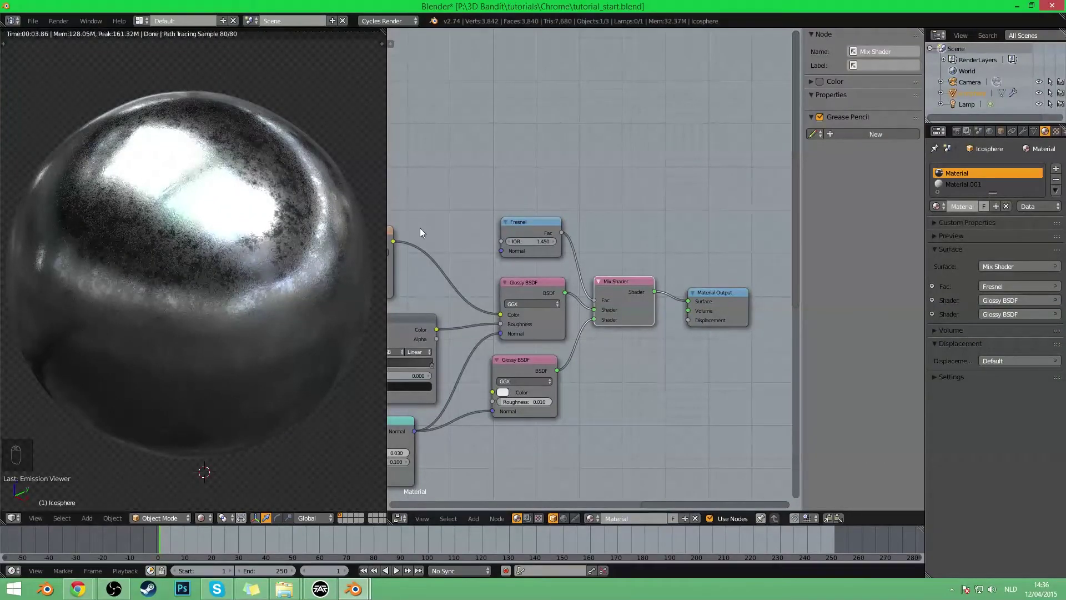
- Try a roughness of 0.2 on the second Glossy BSDF and settle on 0.1
middle_drag(658, 211, 717, 177)
middle_drag(514, 314, 609, 239)
scroll(685, 311, up, 4)
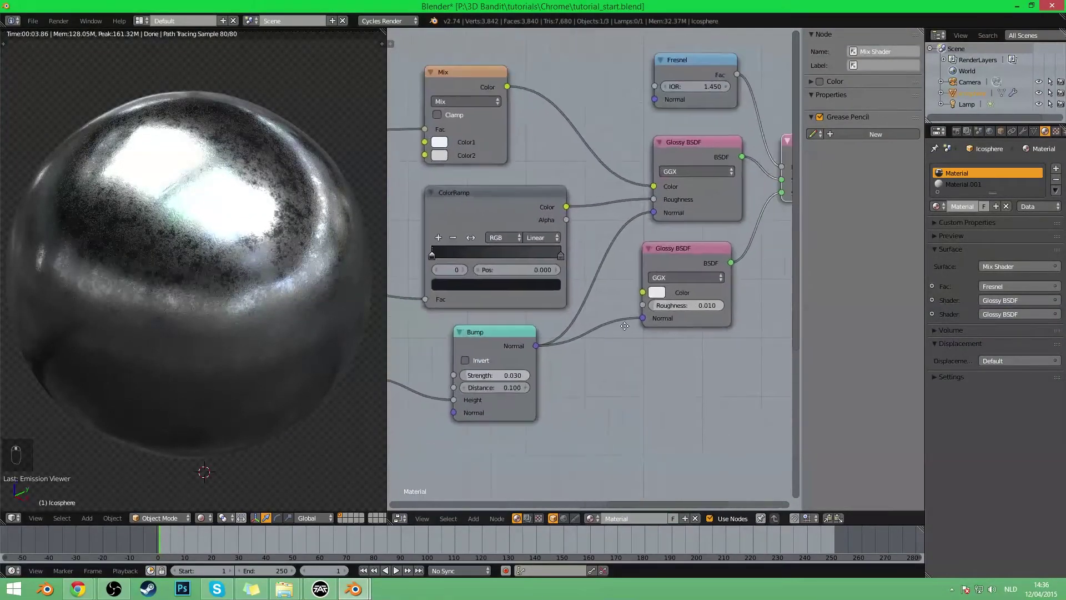
middle_drag(642, 100, 578, 117)
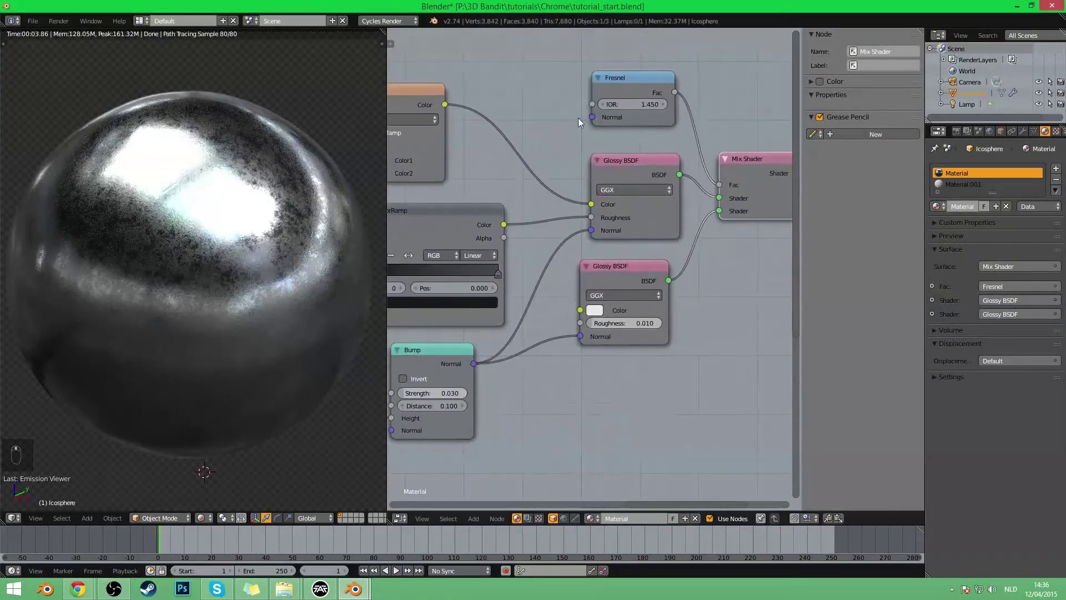
click(628, 323)
text(0.2)
key(Return)
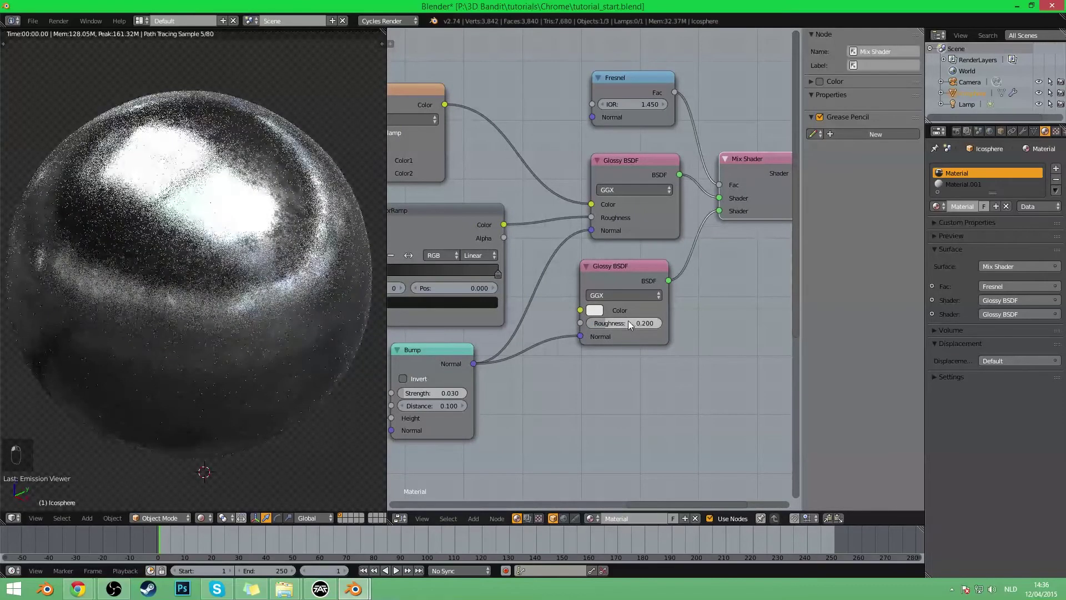
click(628, 322)
text(0.1)
key(Return)
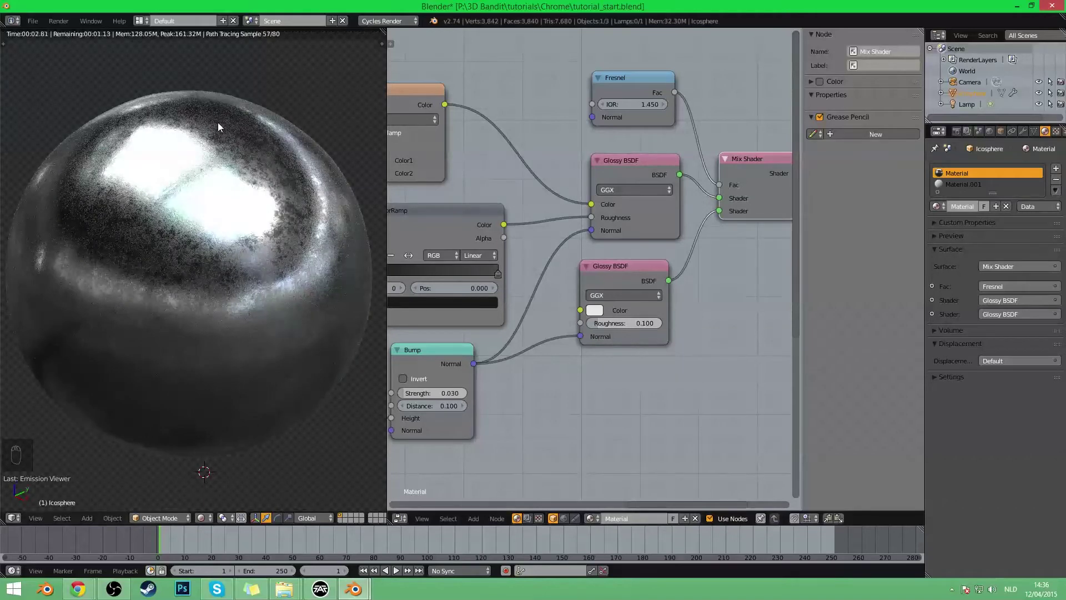
- Set the second Glossy BSDF's roughness to 0.05 and check the result on the sphere
drag(599, 324, 603, 325)
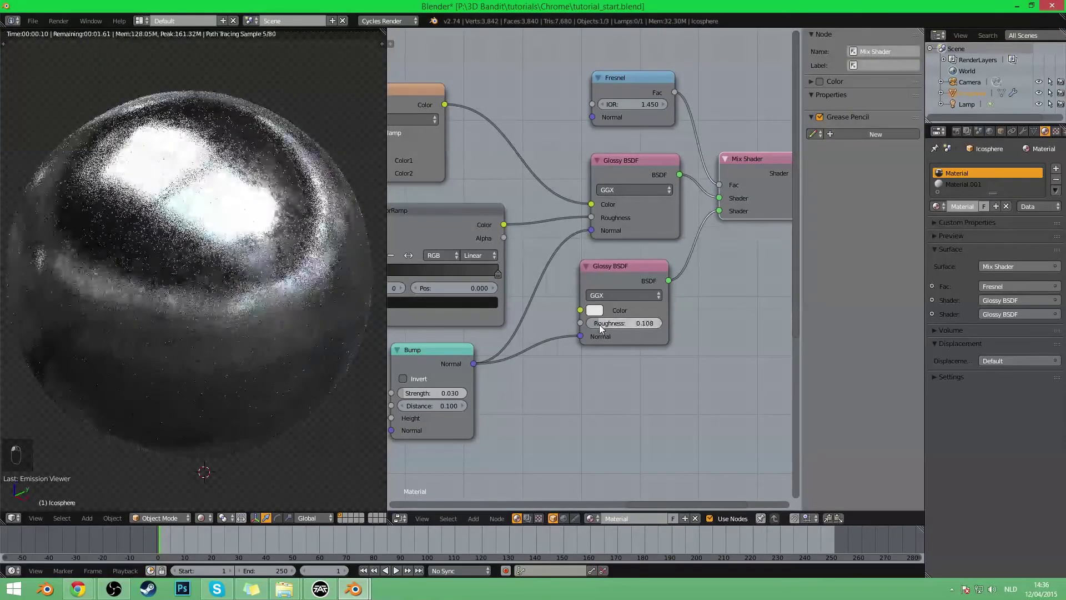
click(624, 324)
text(0.05)
key(Return)
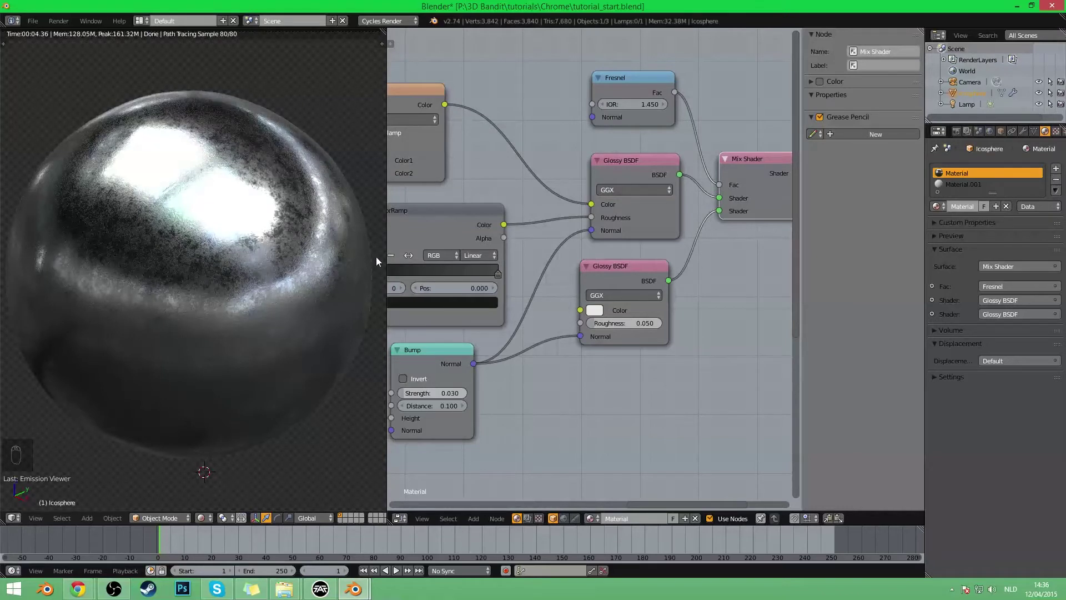
middle_drag(658, 353, 663, 370)
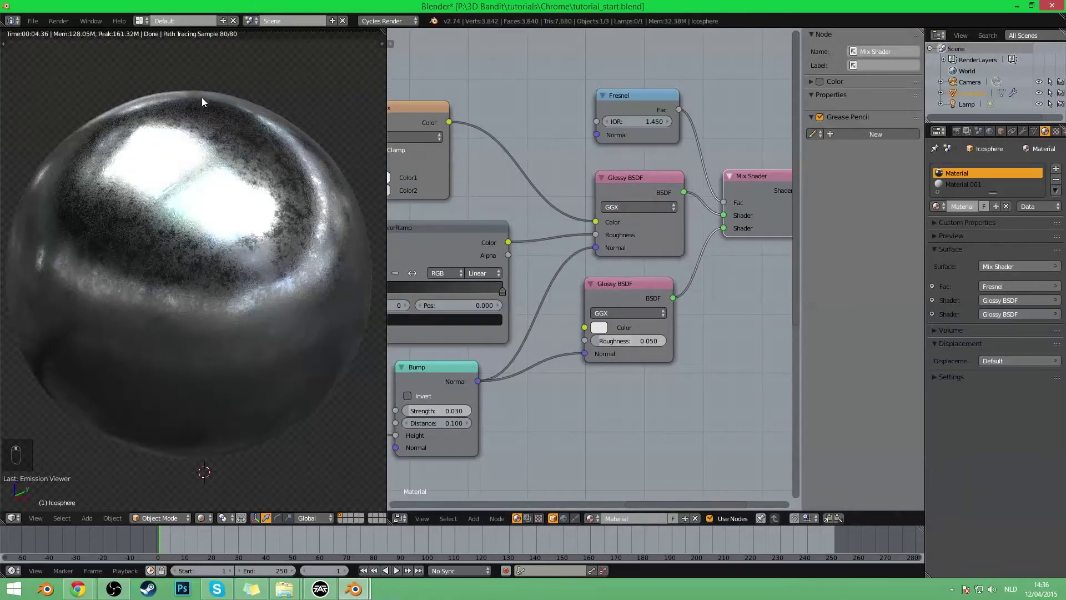
scroll(338, 221, down, 2)
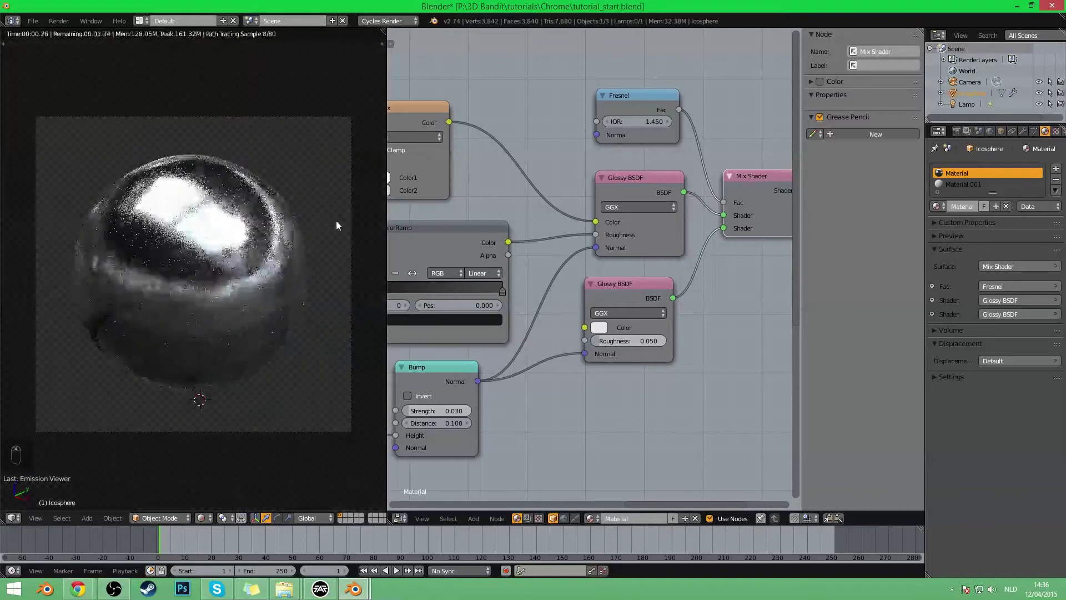
scroll(174, 245, up, 2)
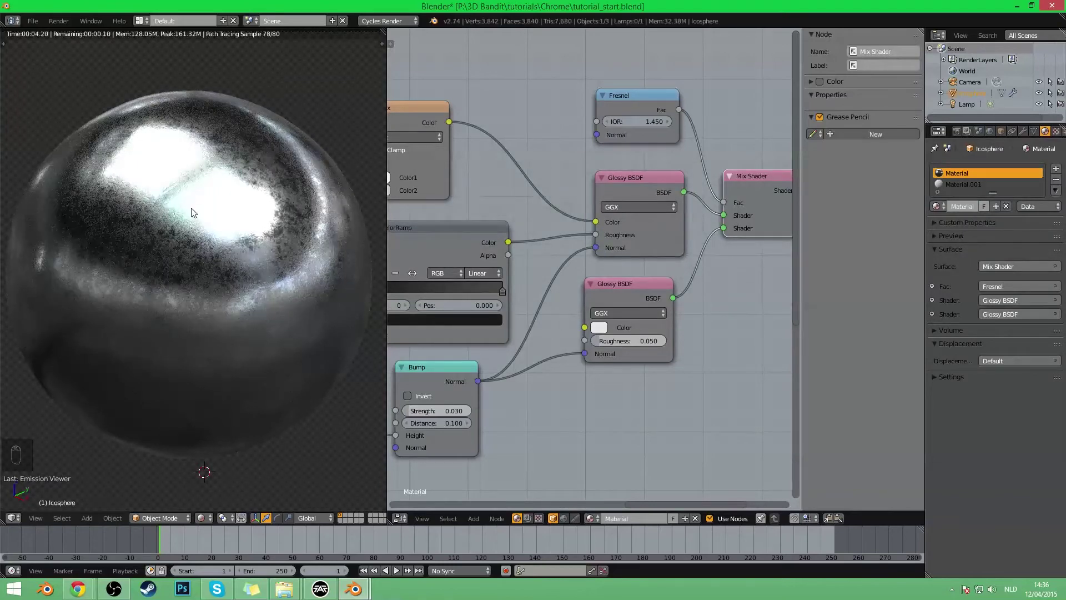
- Duplicate the roughness ColorRamp and insert the copy on the link feeding the color Mix node's factor
middle_drag(561, 184, 642, 184)
scroll(463, 256, up, 3)
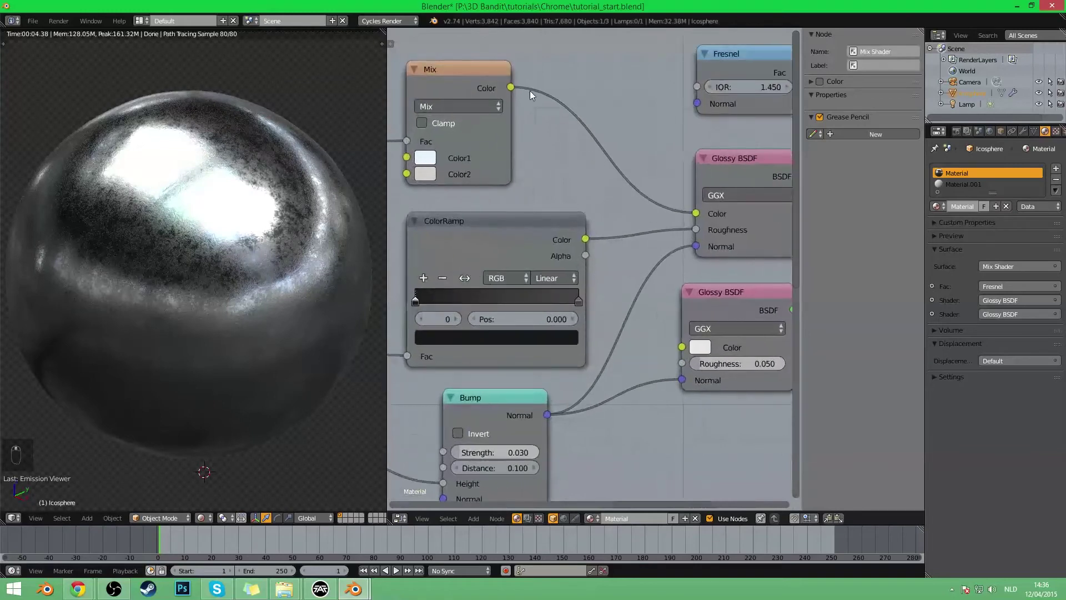
middle_drag(529, 91, 729, 190)
scroll(729, 189, down, 1)
click(655, 309)
key(shift+s)
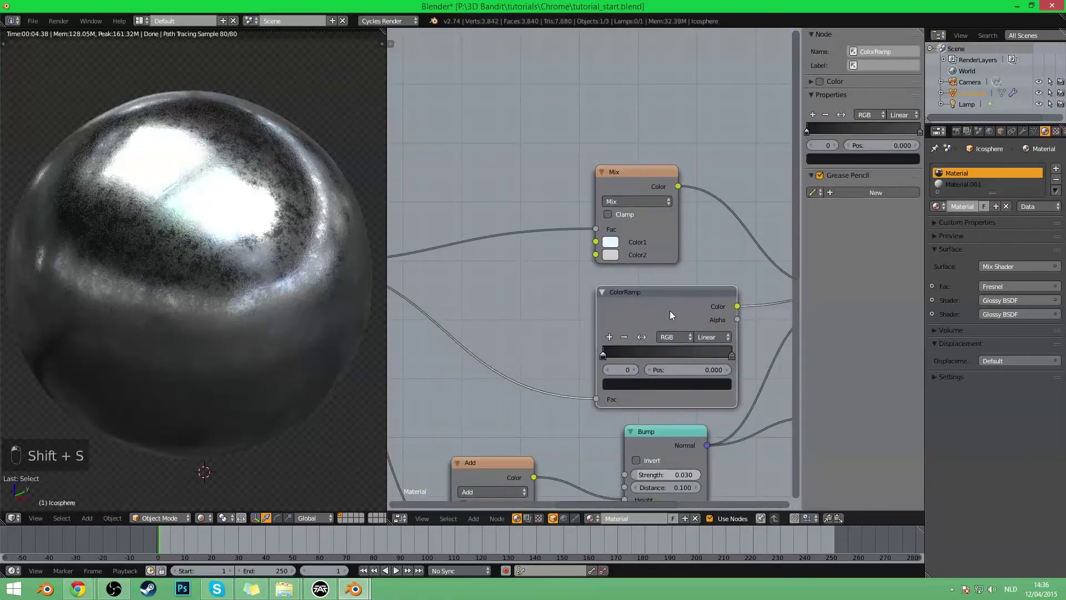
key(shift+d)
click(510, 168)
- Preview the duplicated ColorRamp's output on the sphere through the emission viewer
scroll(575, 179, up, 2)
middle_drag(496, 153, 574, 229)
scroll(576, 179, up, 1)
ctrl+shift+click(569, 186)
middle_drag(499, 226, 552, 248)
ctrl+shift+click(518, 302)
ctrl+shift+click(552, 229)
scroll(566, 311, up, 1)
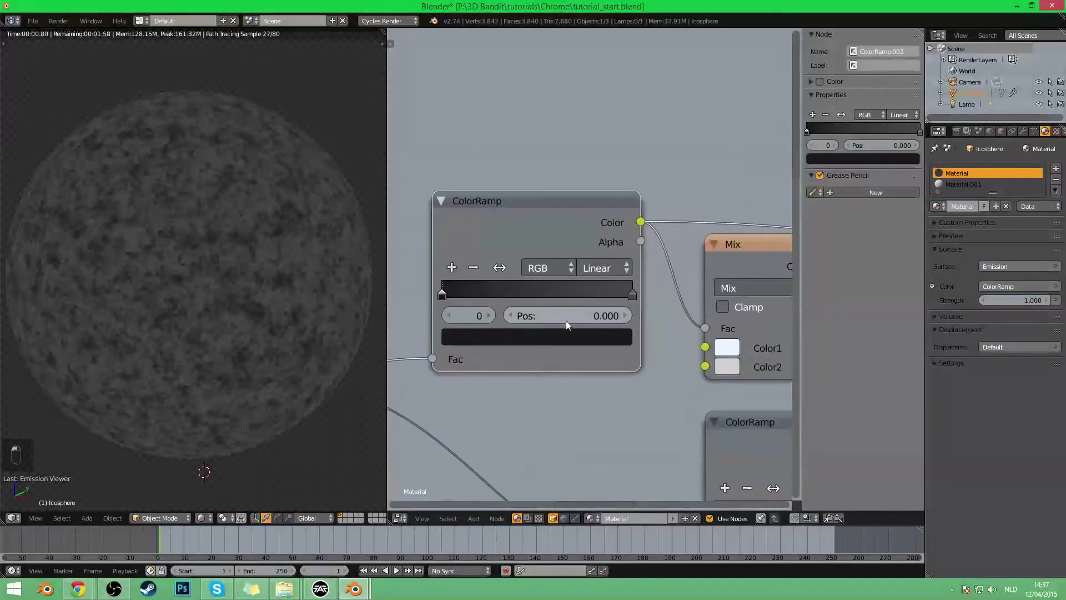
- Make the duplicated ColorRamp's end stop white and move its dark stop to position 0.618
click(635, 289)
click(612, 334)
drag(593, 166, 593, 81)
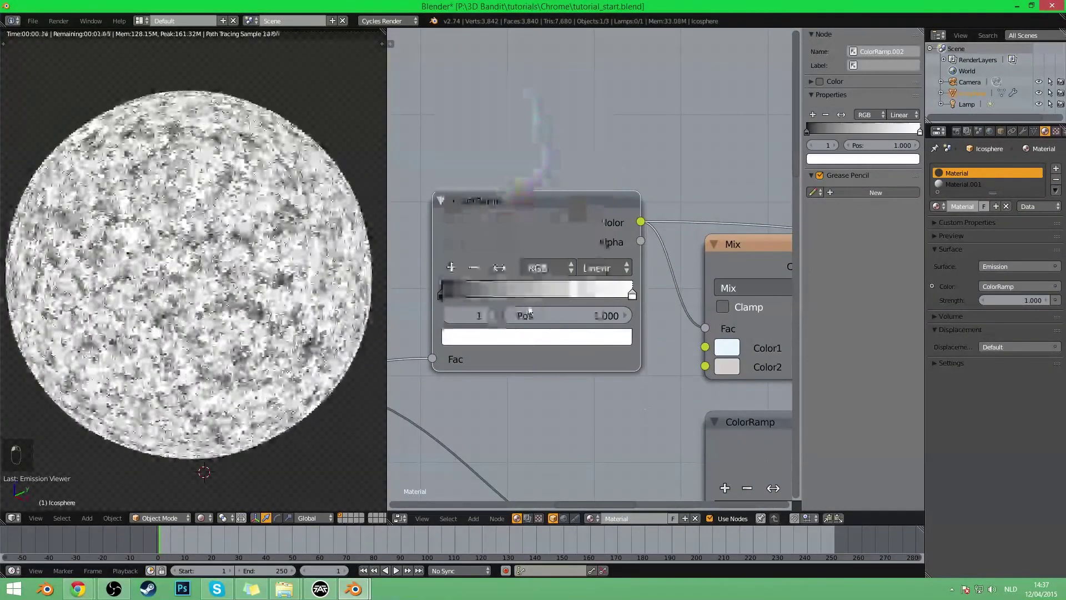
click(442, 289)
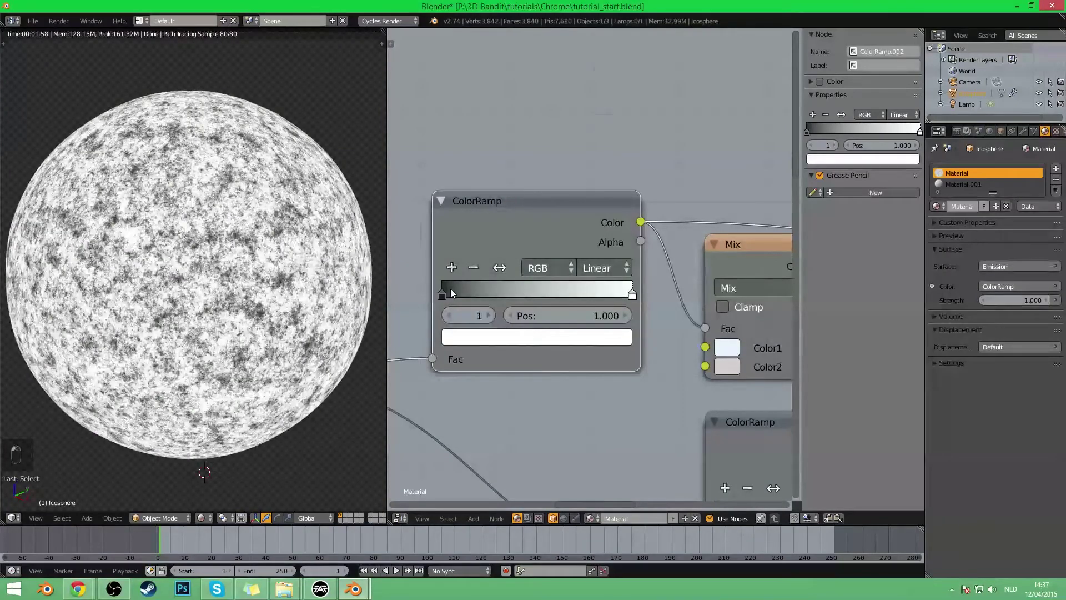
drag(451, 288, 578, 302)
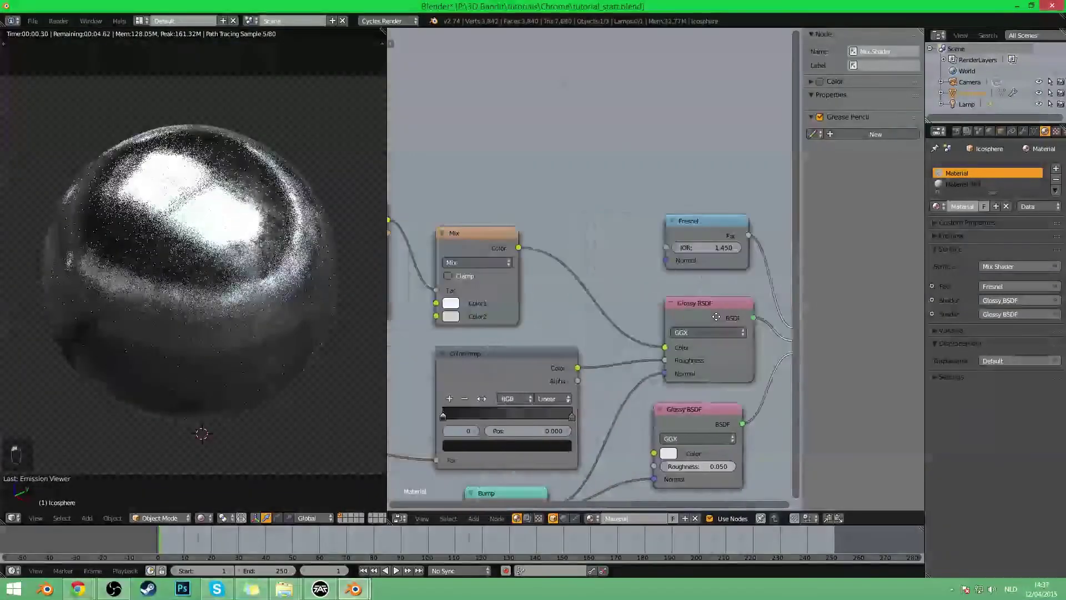
- Preview the Mix Shader on the sphere again and examine the surface wear from near and far
middle_drag(583, 234, 654, 230)
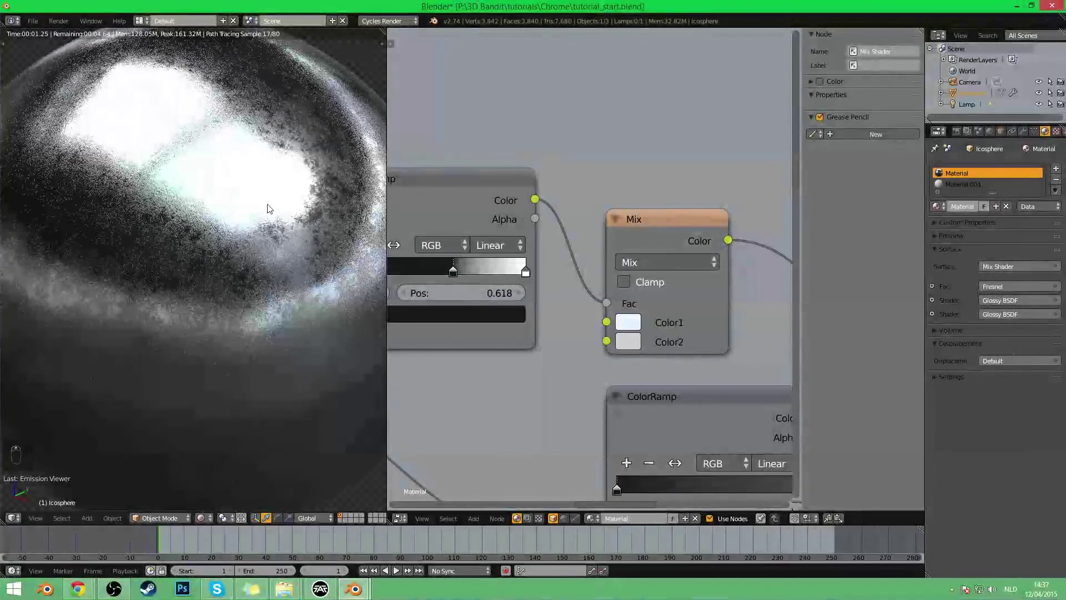
scroll(268, 208, down, 5)
scroll(158, 278, up, 3)
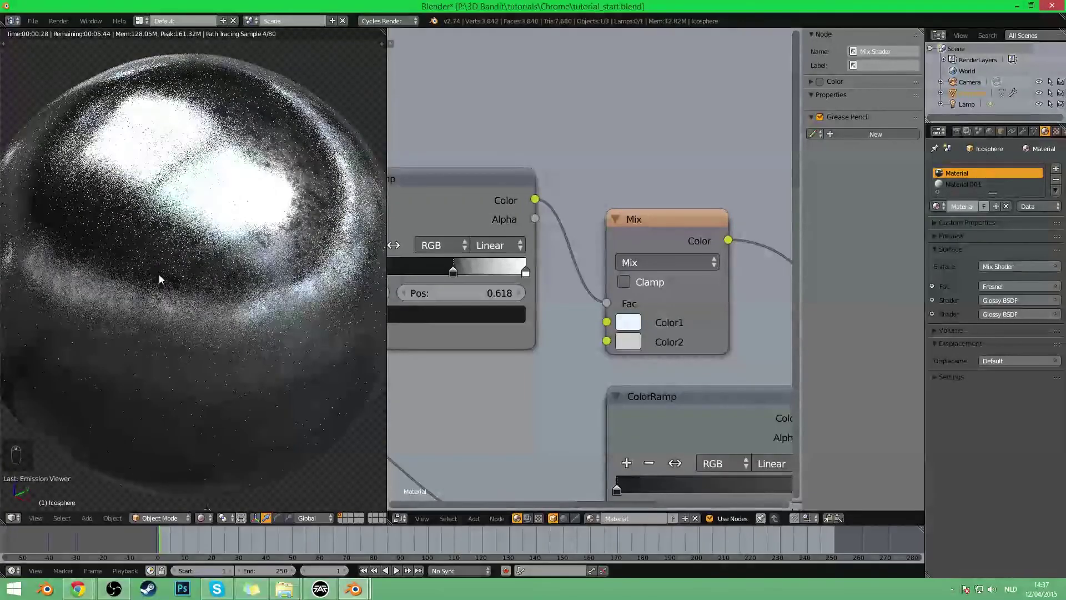
scroll(422, 294, down, 3)
scroll(191, 307, down, 2)
middle_drag(491, 340, 434, 325)
scroll(606, 331, down, 8)
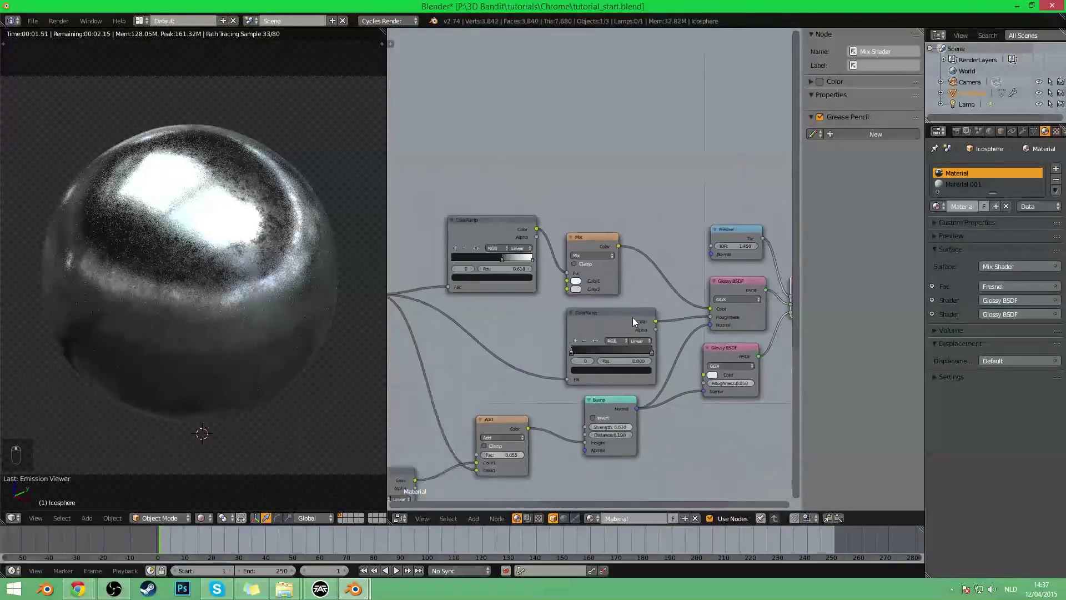
middle_drag(632, 317, 454, 251)
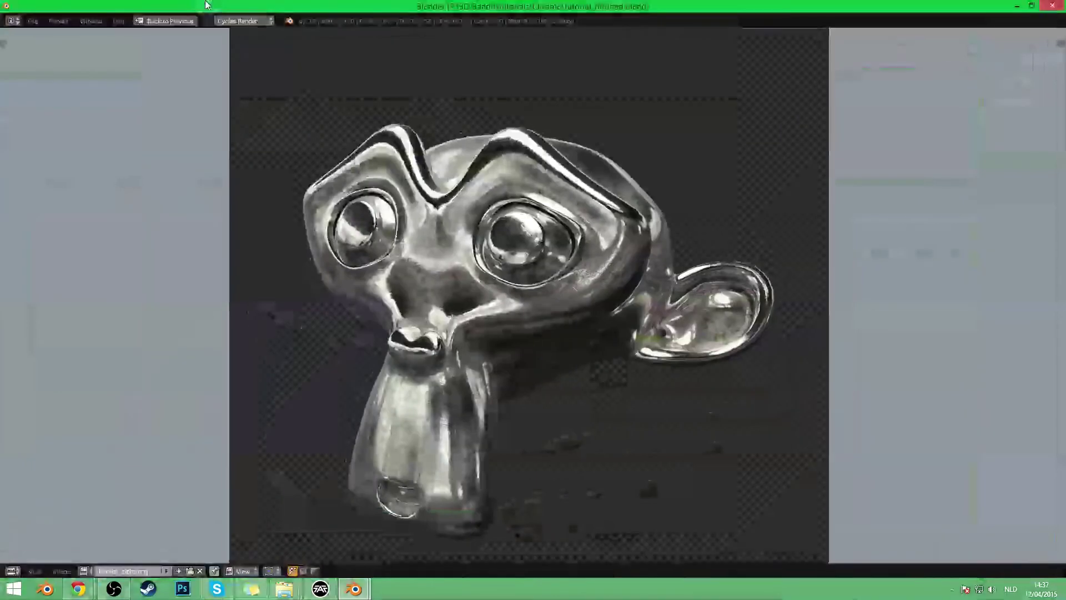
- Examine the finished monkey-head render in tutorial_finished.blend, comparing wear and scratches on the ear, eyes and face
scroll(735, 269, up, 5)
middle_drag(756, 379, 611, 356)
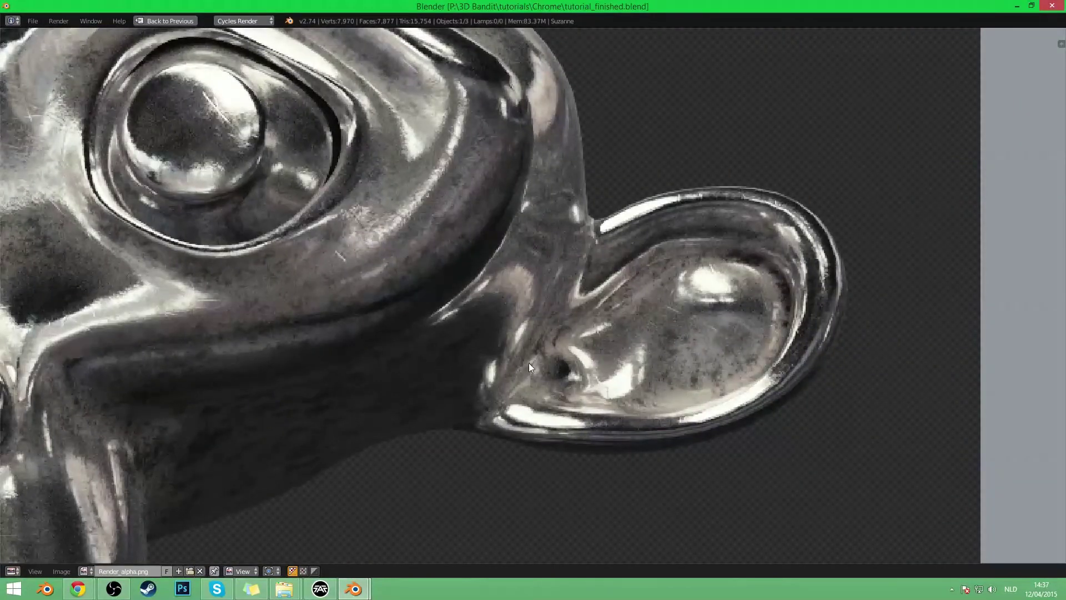
middle_drag(444, 380, 638, 395)
key(Home)
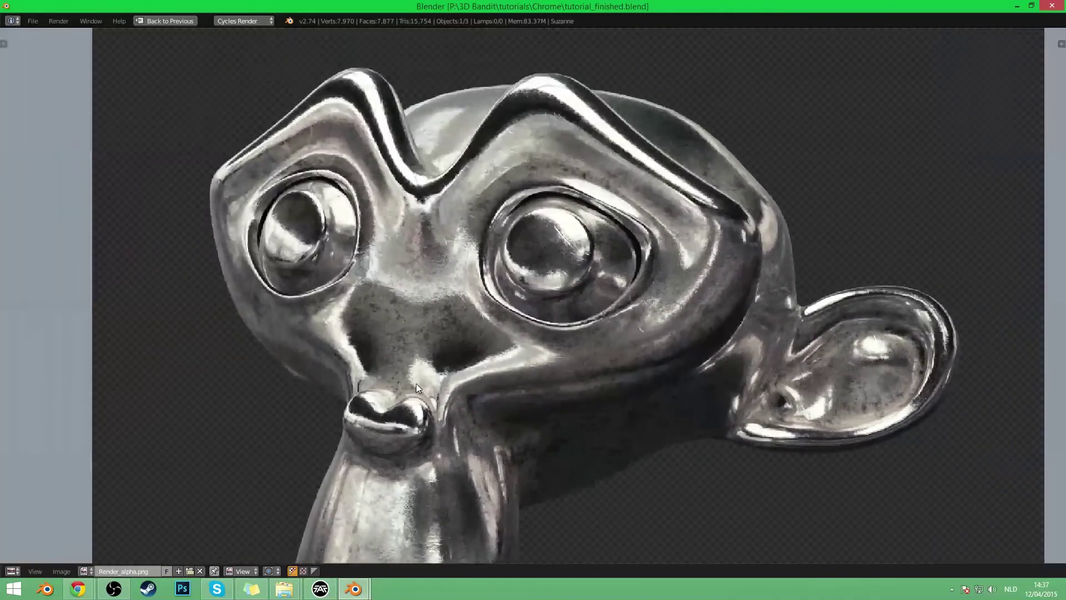
middle_drag(592, 383, 574, 293)
key(Home)
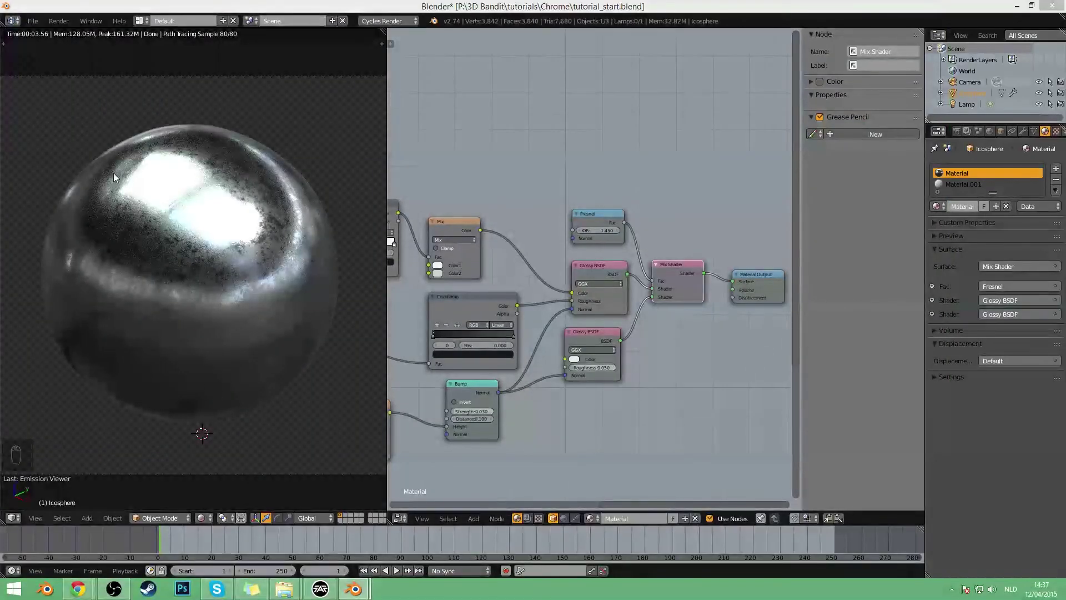
- Adjust the color Mix node's Color1 to a pale blue tint and check the sphere and node layout
scroll(453, 272, up, 4)
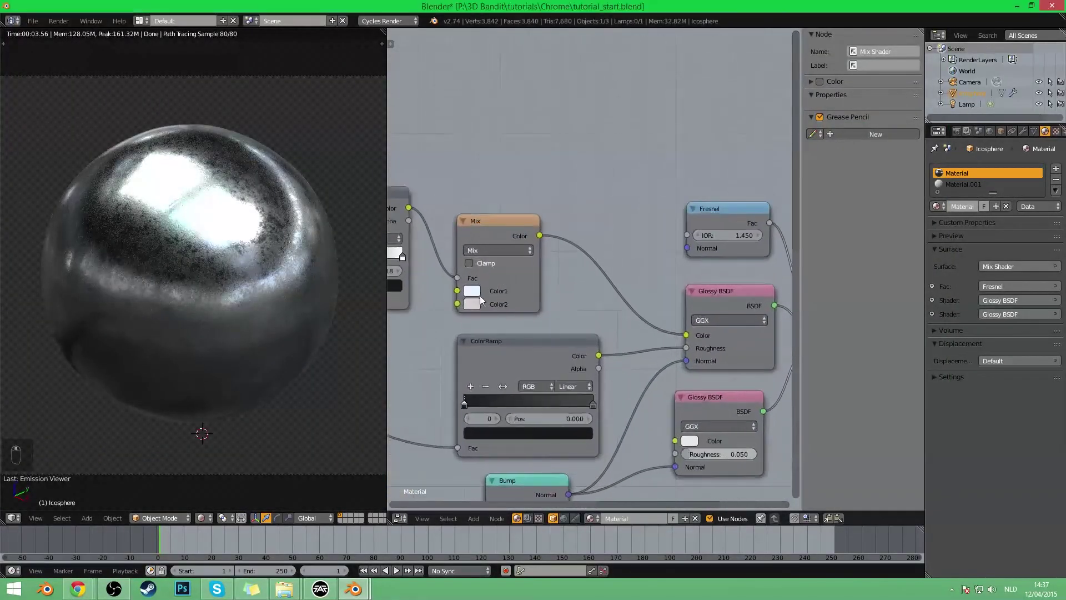
click(473, 292)
drag(506, 164, 516, 162)
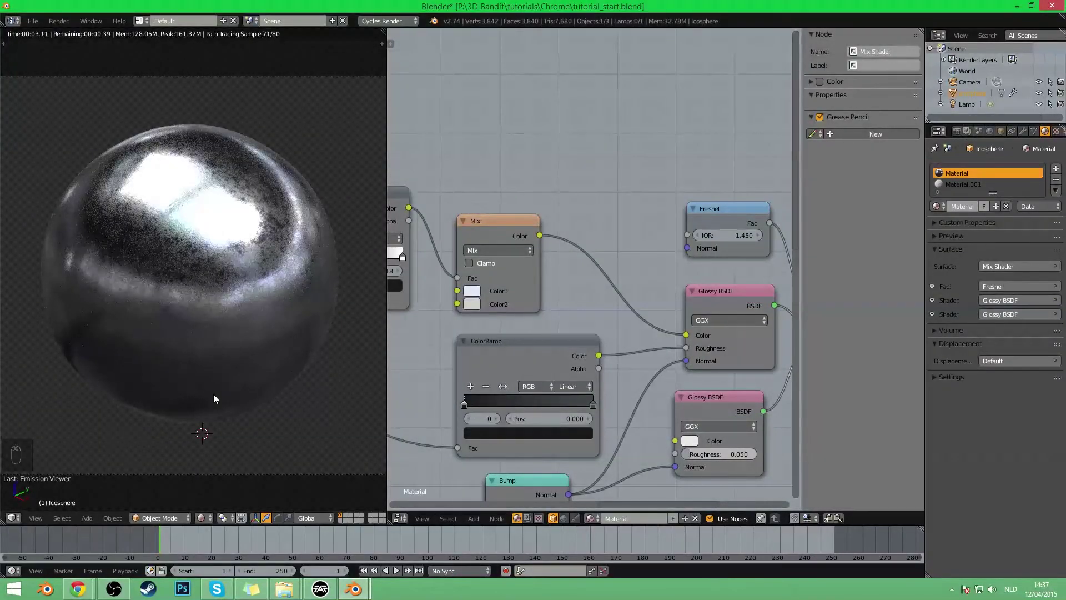
scroll(637, 391, down, 4)
middle_drag(636, 455, 686, 401)
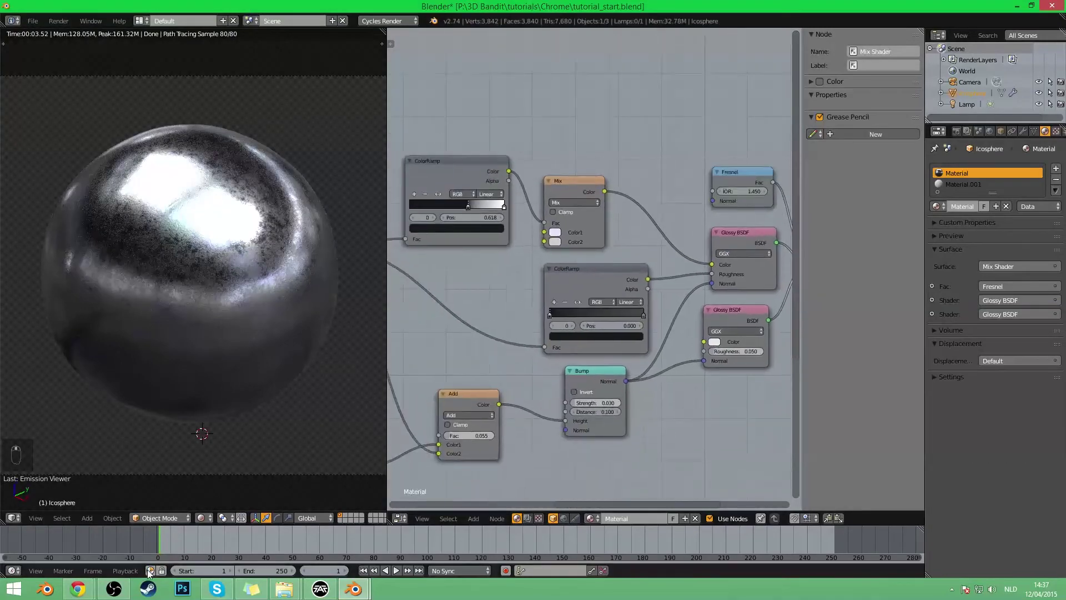
scroll(588, 399, down, 3)
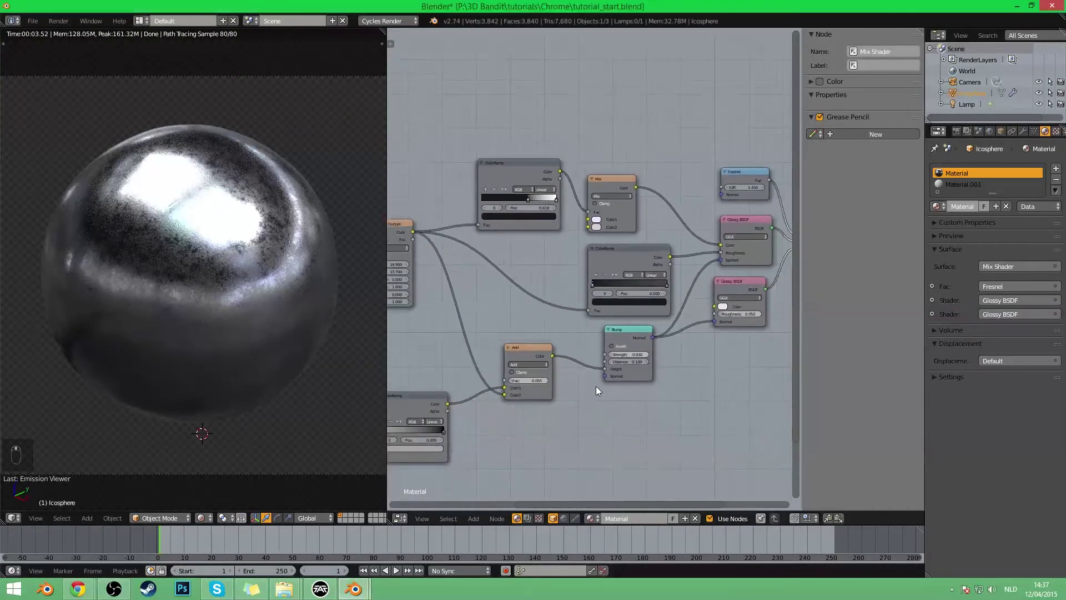